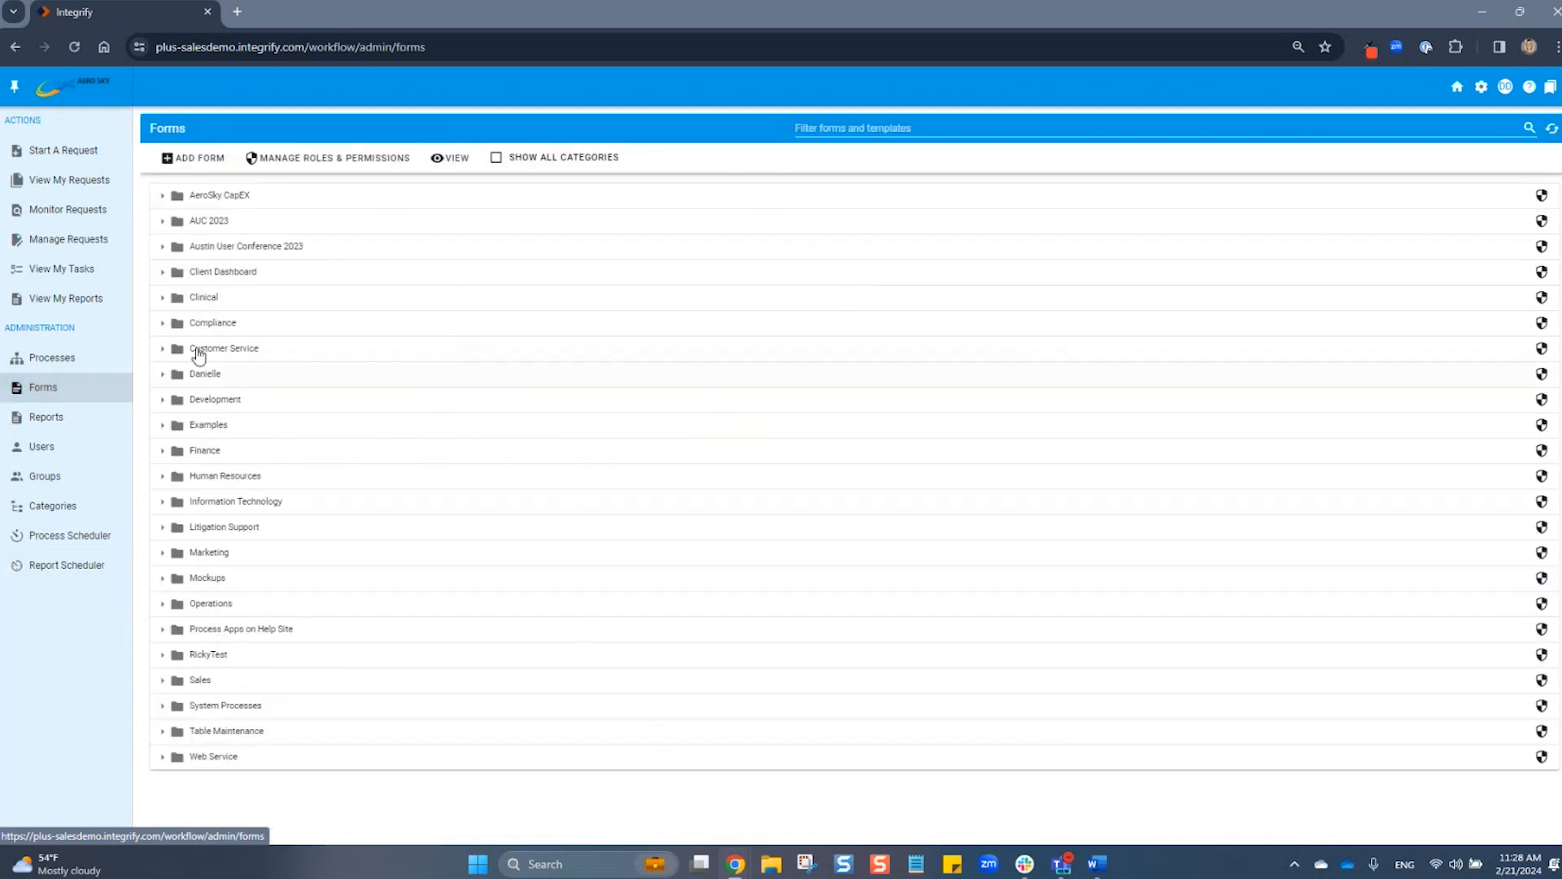
Create a new form named "PTO Request Training" in the category that carries a person's first name
left_click(205, 160)
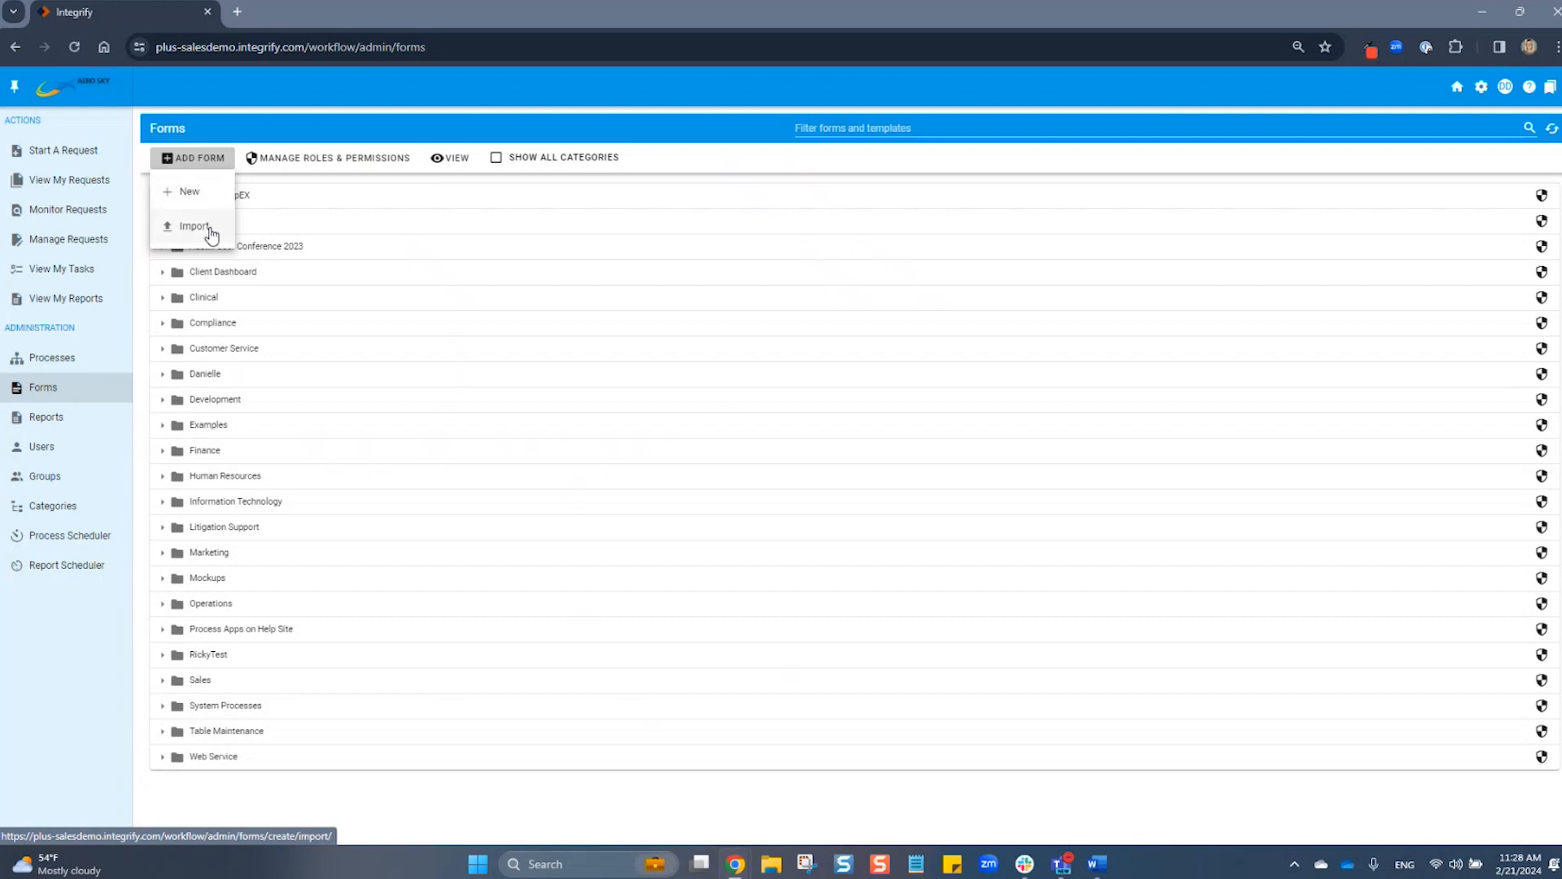
left_click(203, 200)
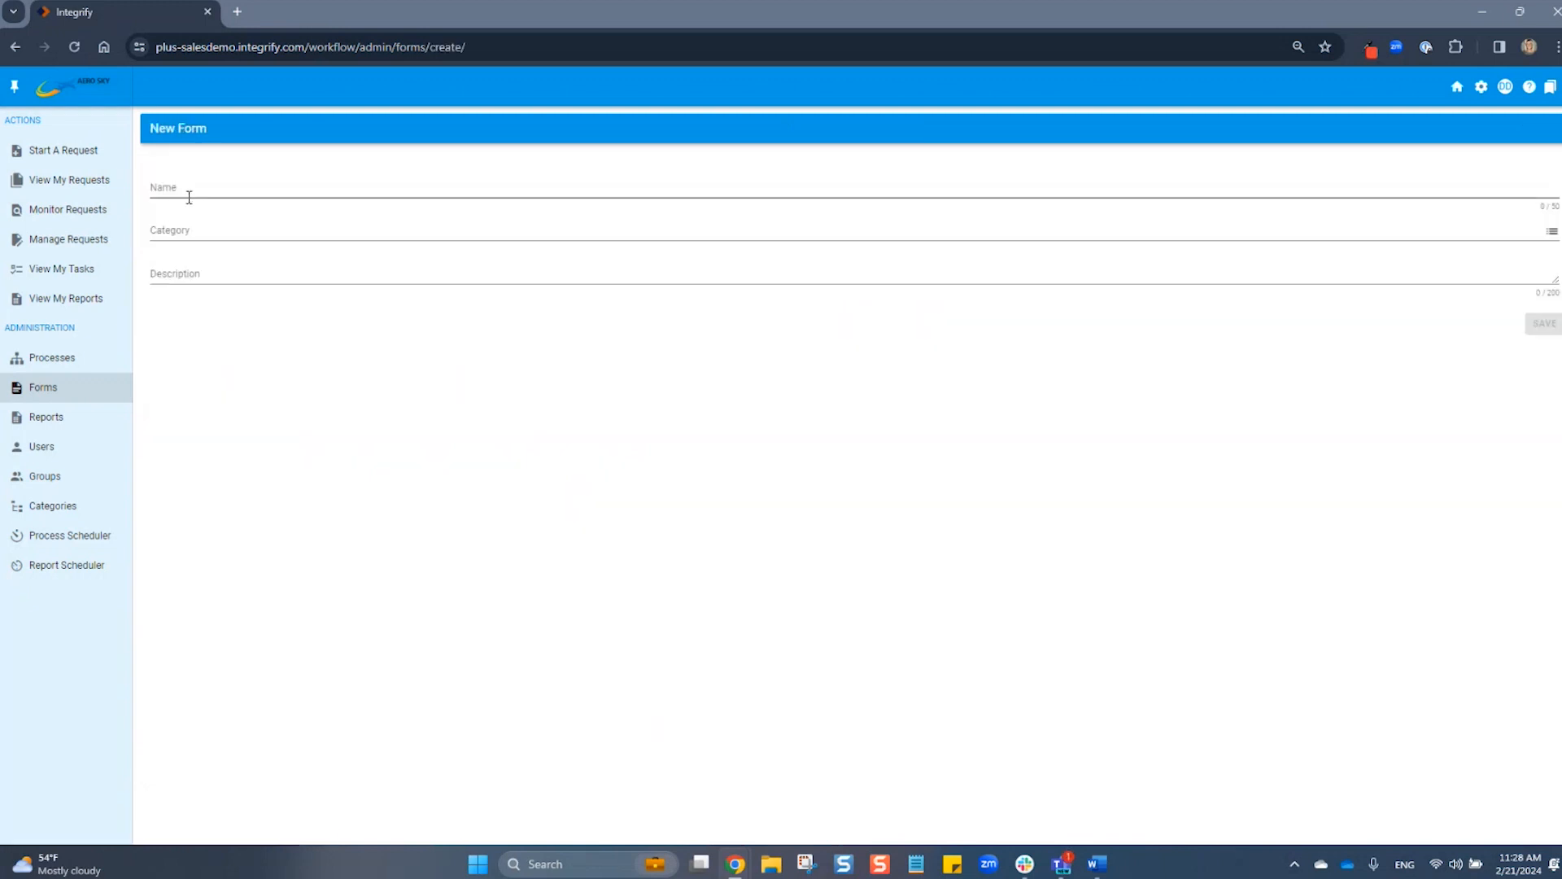
type("PTO R")
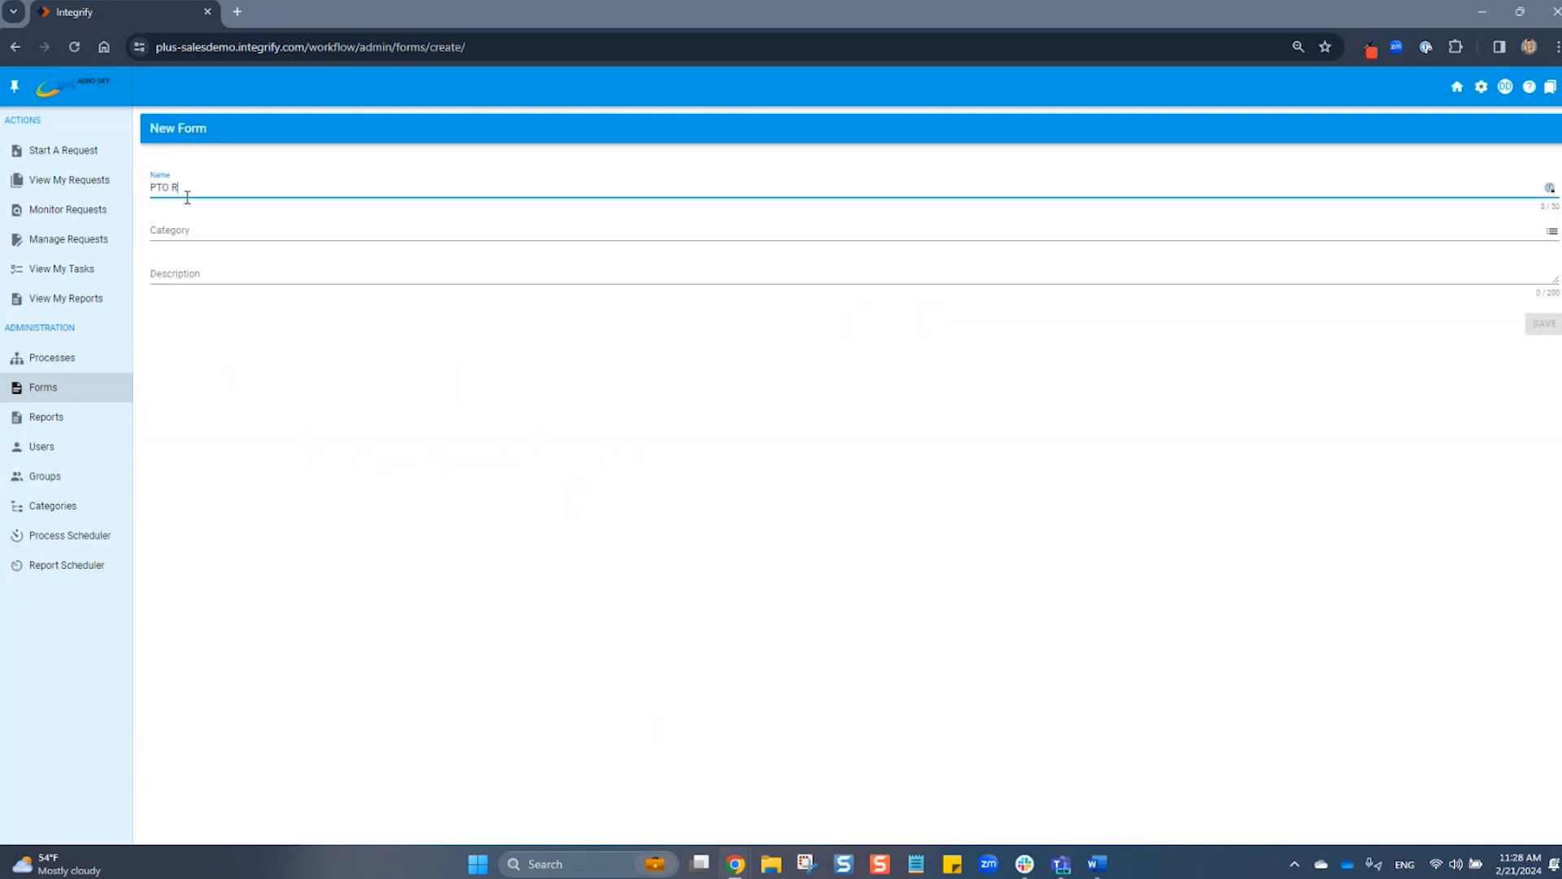
type("equest Training")
left_click(251, 231)
left_click(705, 368)
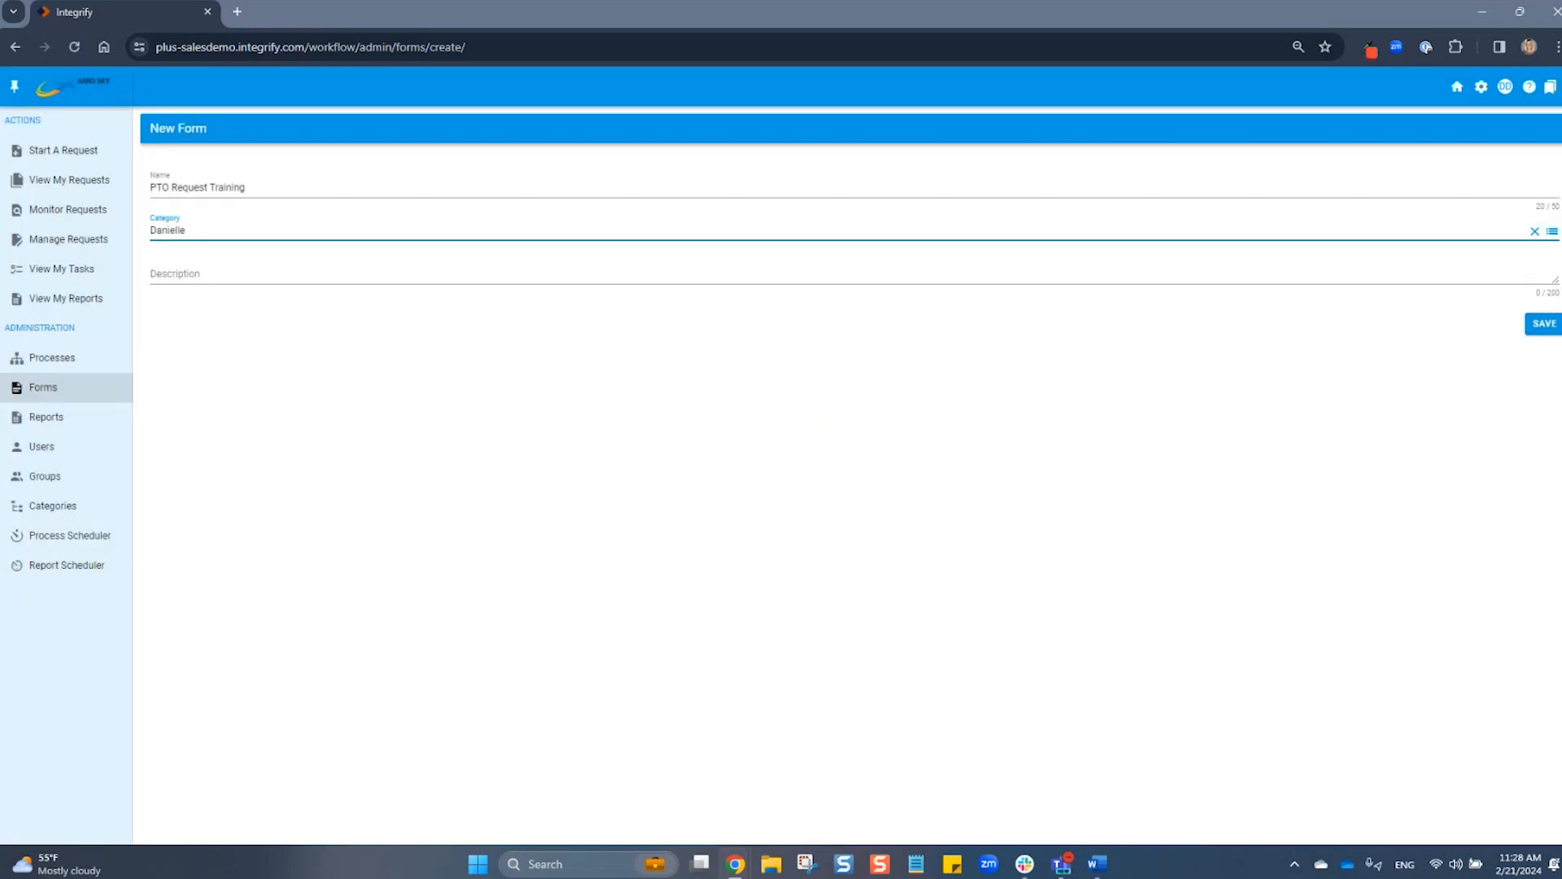
left_click(1544, 325)
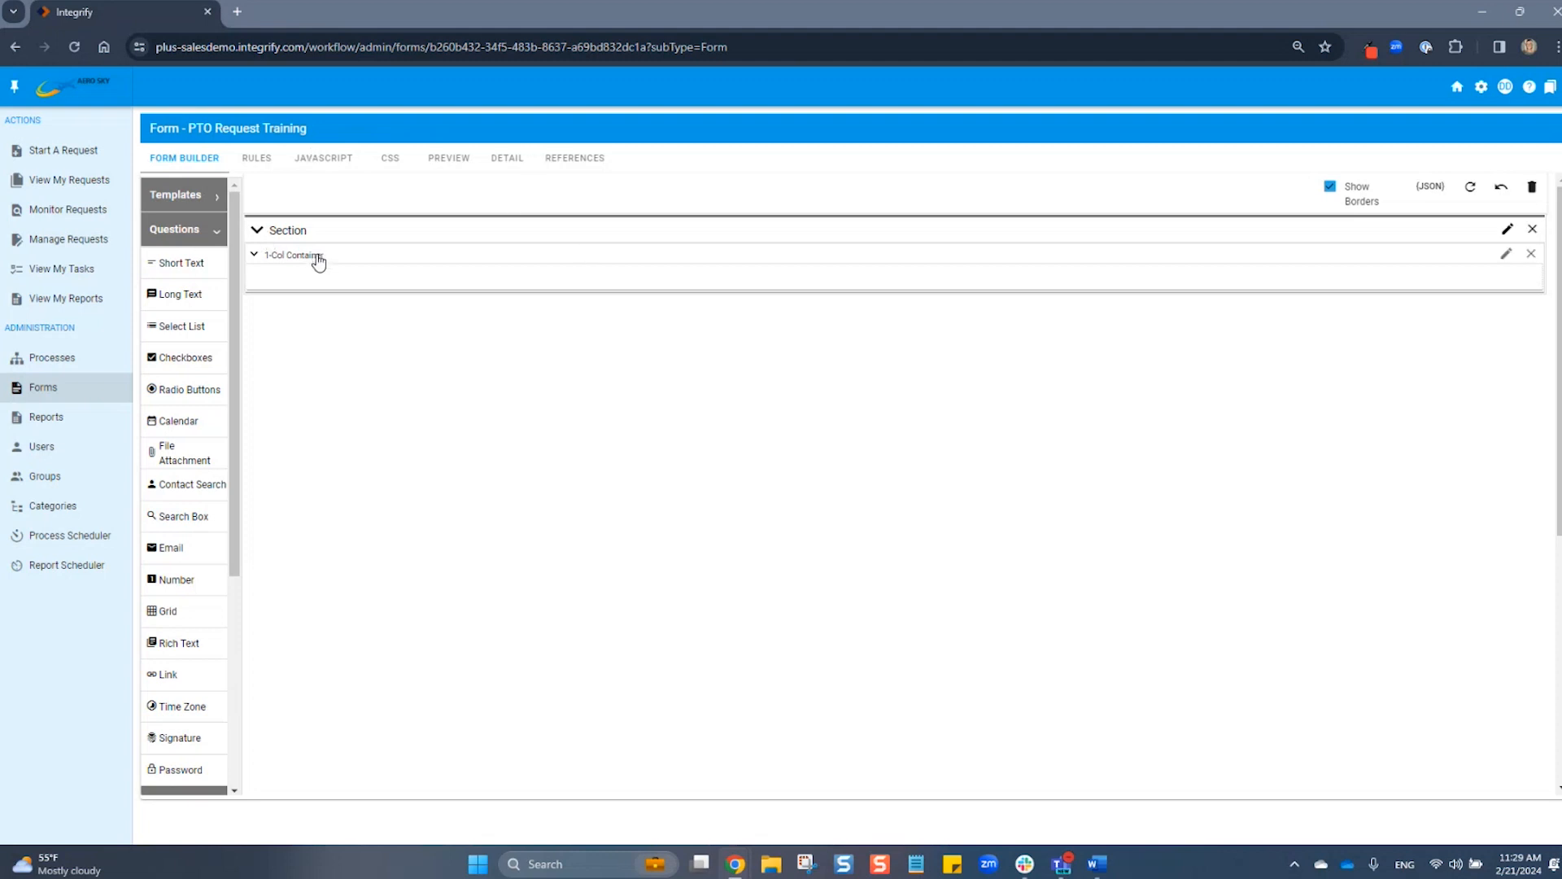
Add a Short Text question to the section's one-column container
left_click_drag(180, 263, 497, 284)
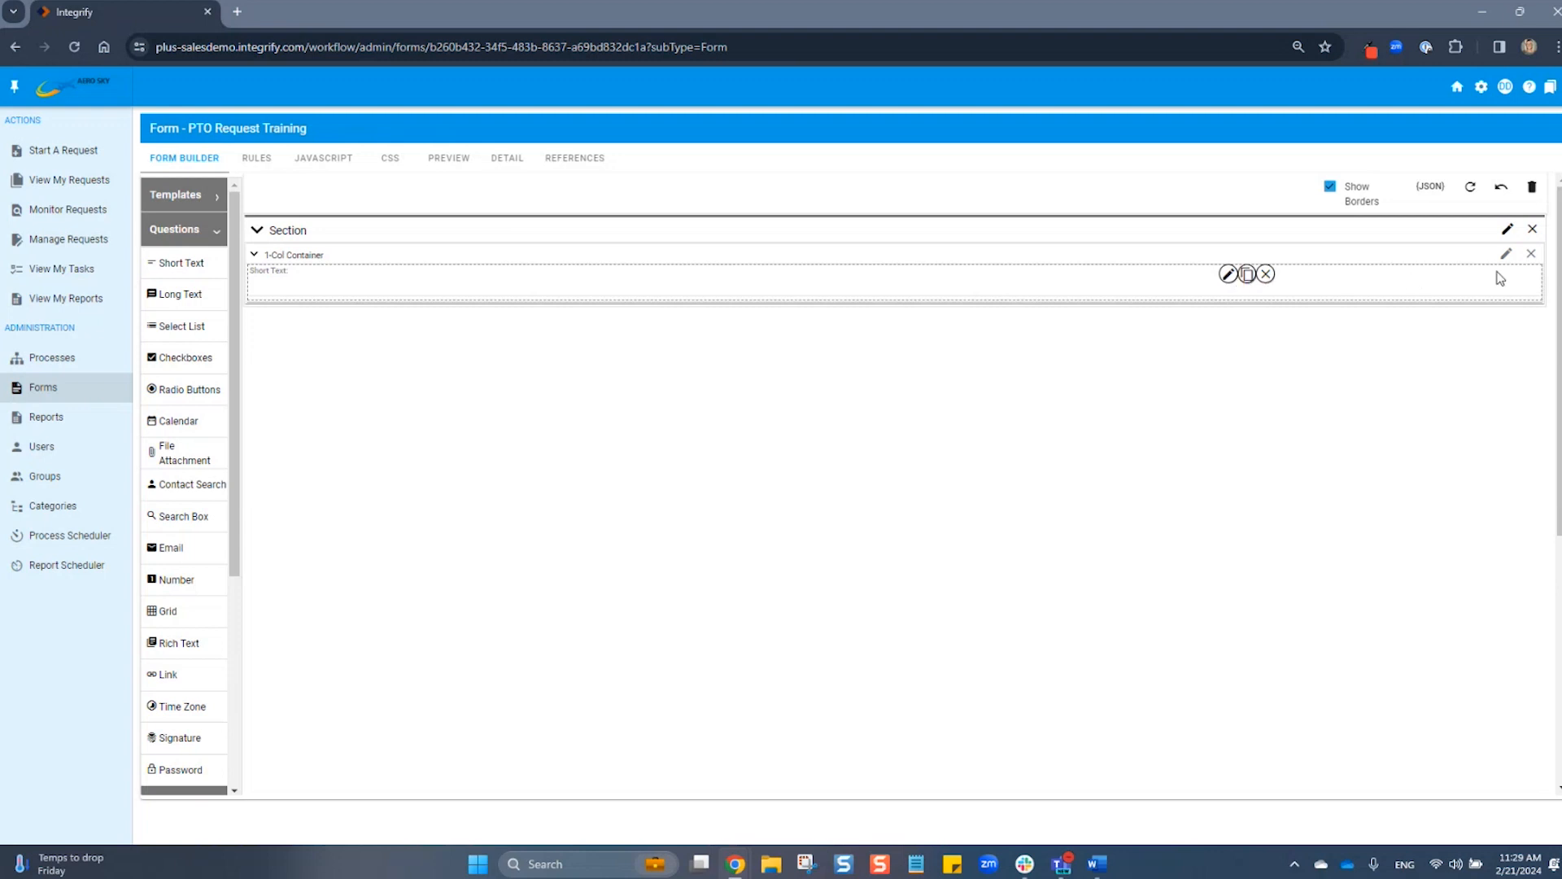
scroll(1500, 277, "down", 1)
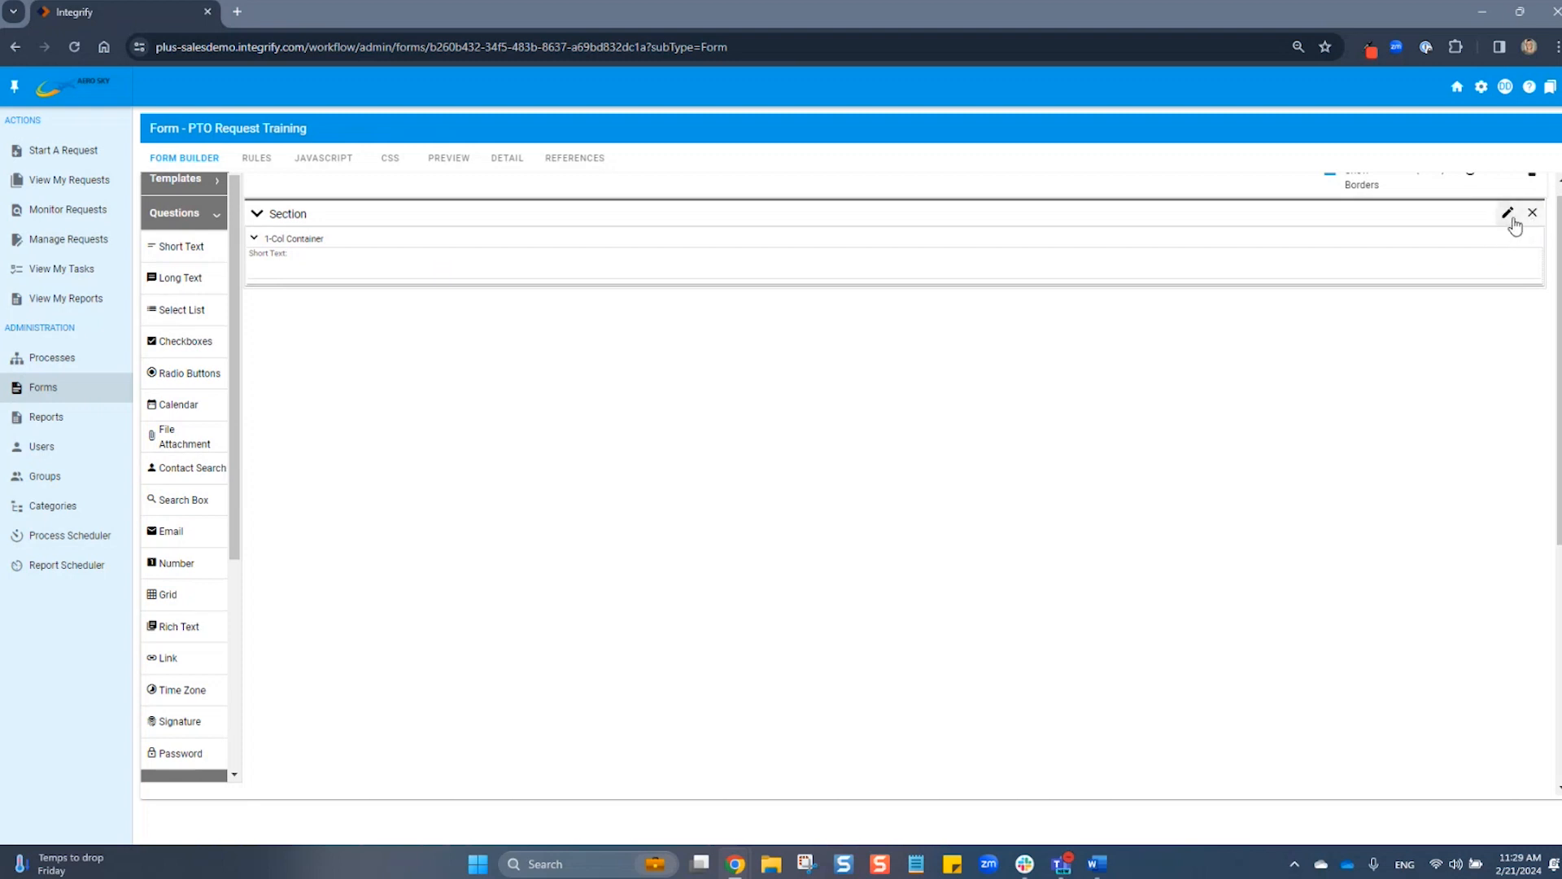
scroll(1120, 334, "up", 1)
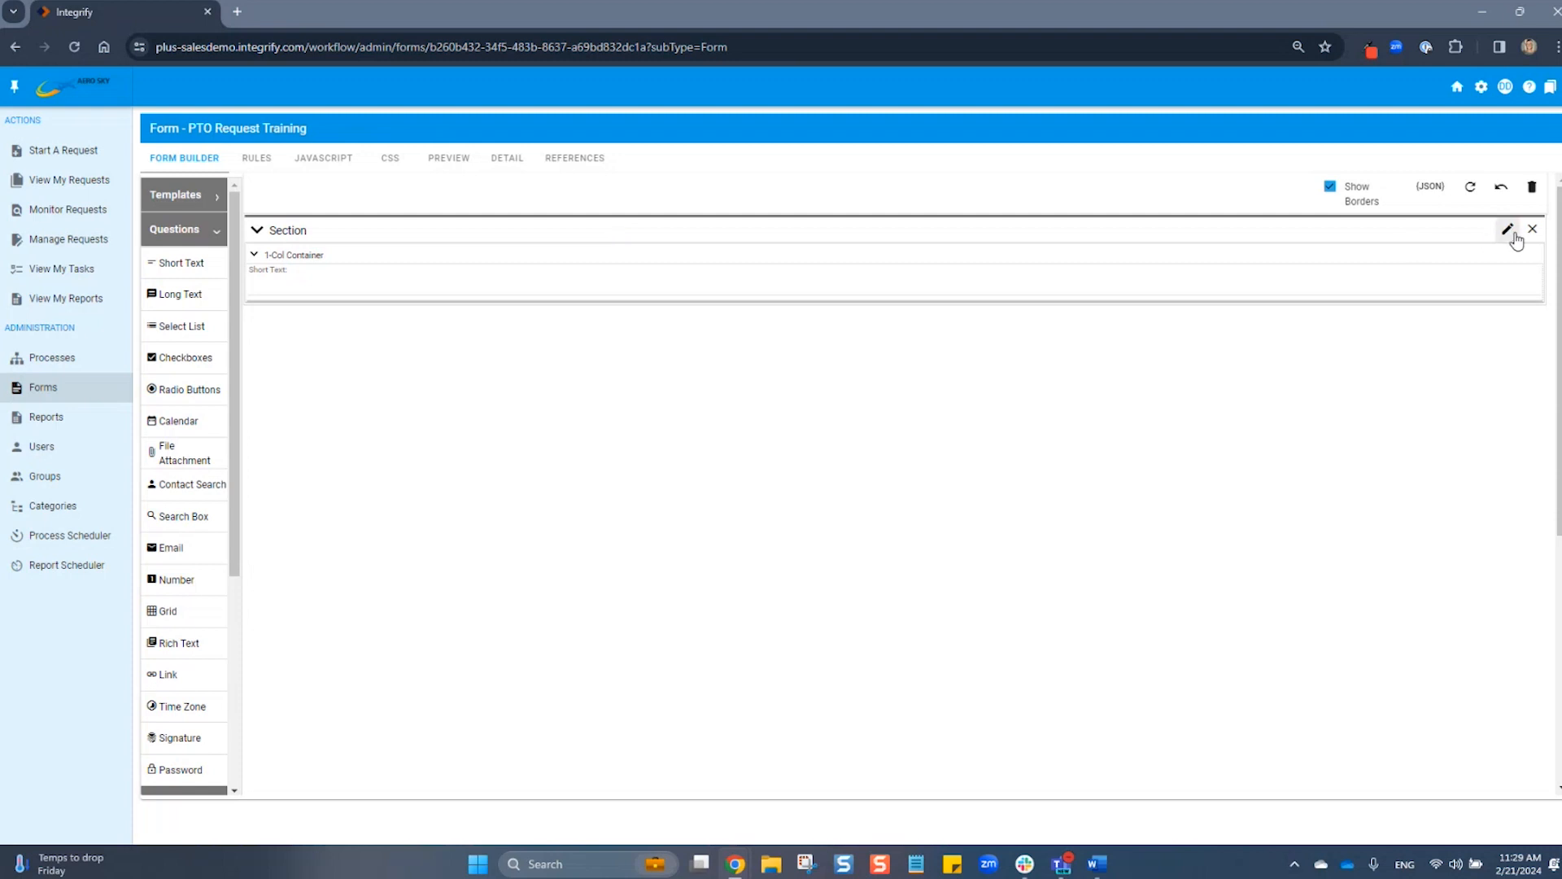
Set the section's label to "Request For PTO" and save the change
left_click(1510, 231)
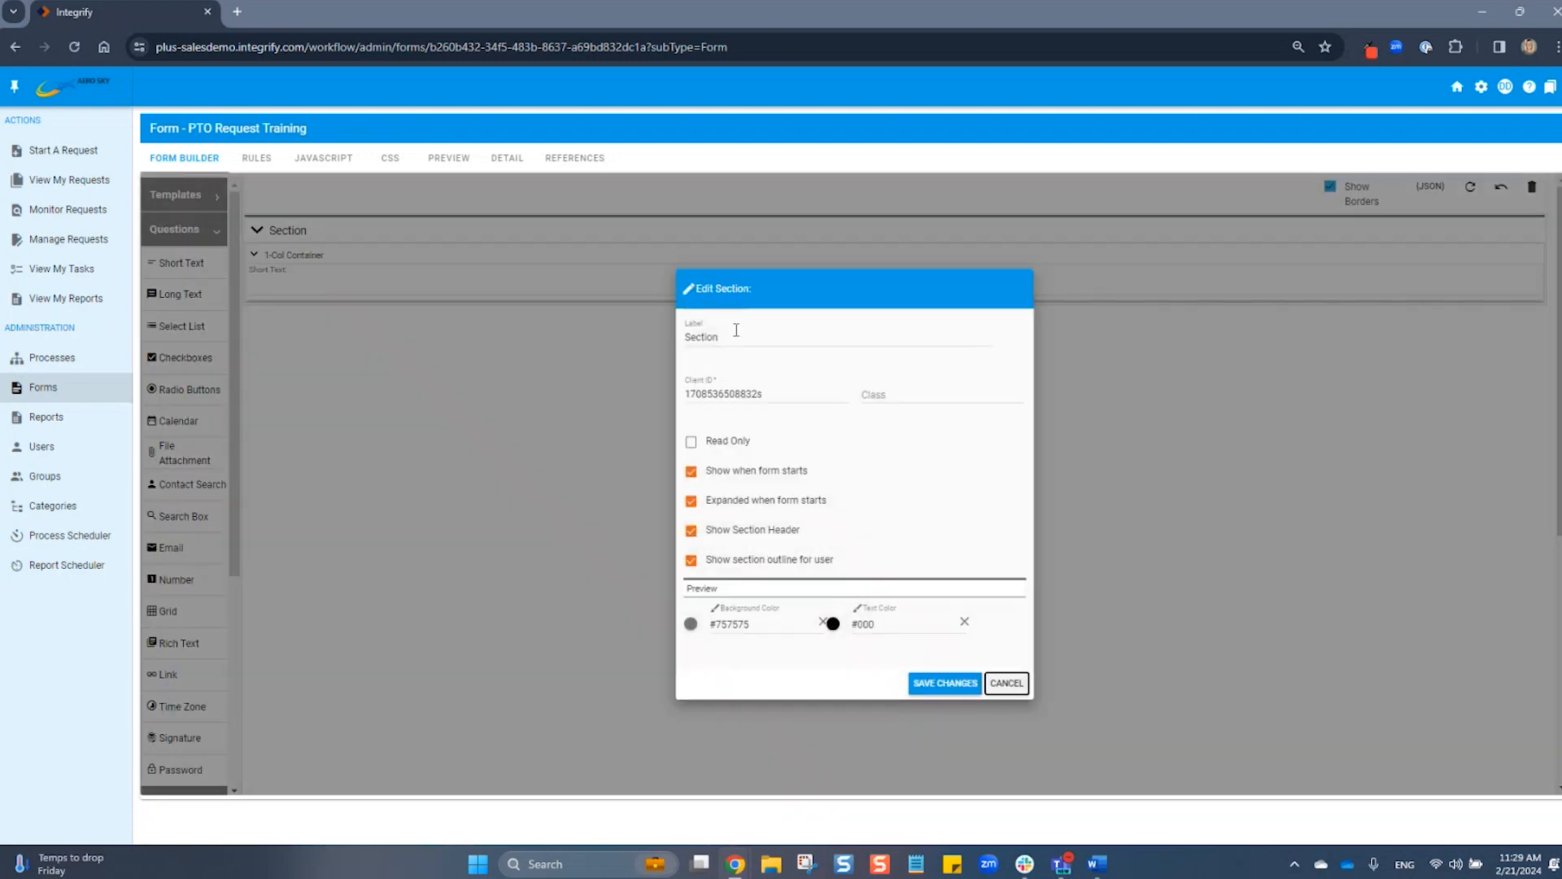
type("Request For PTO")
left_click(920, 687)
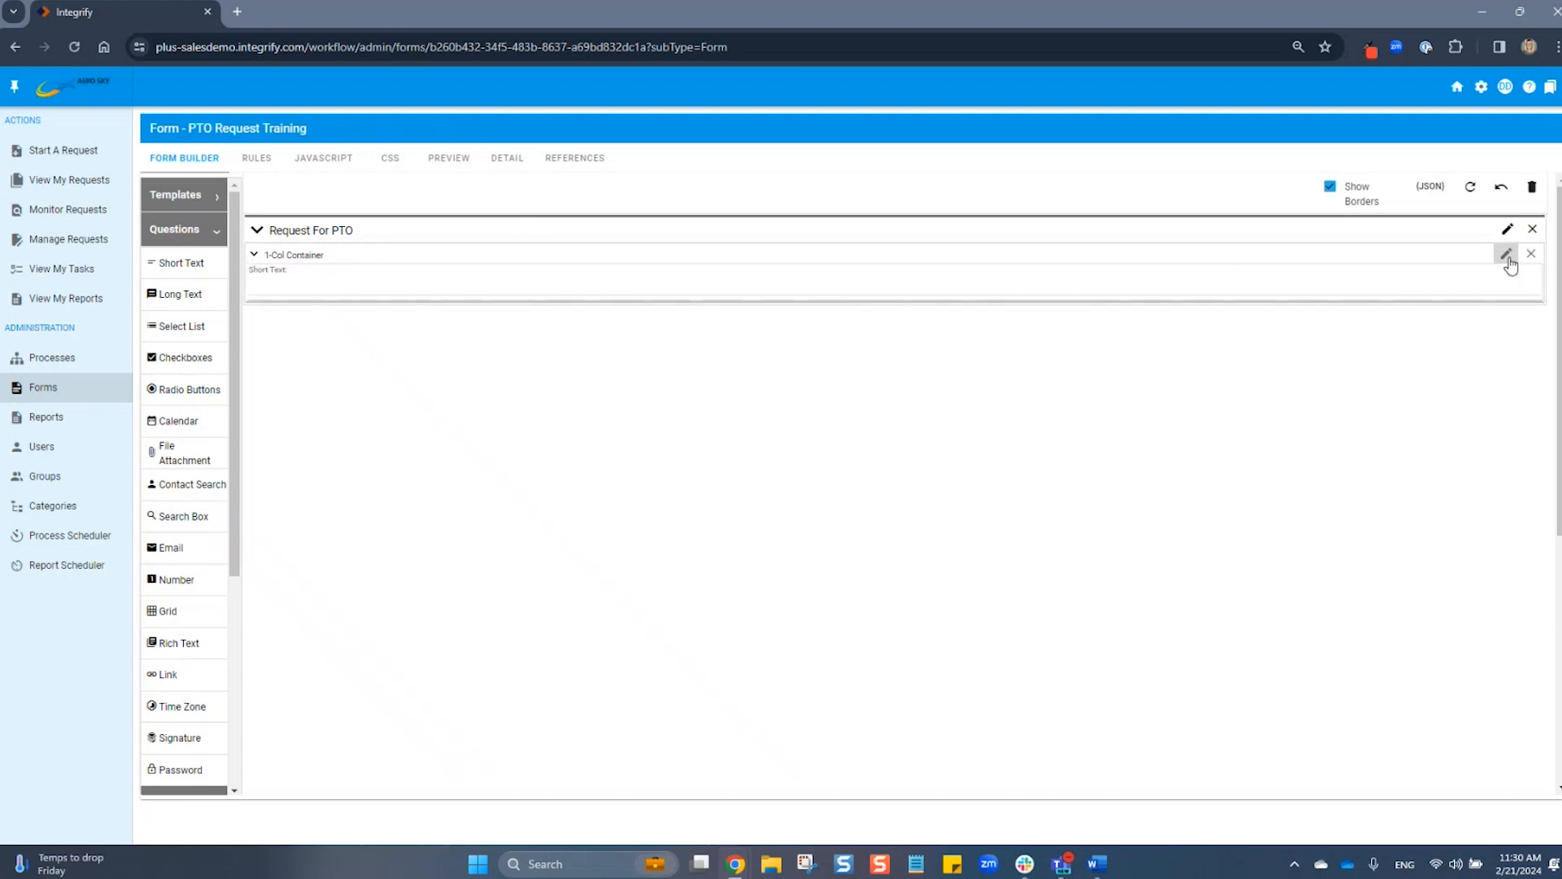
Set the container in the Request For PTO section to three columns and save it
left_click(1506, 255)
left_click(880, 552)
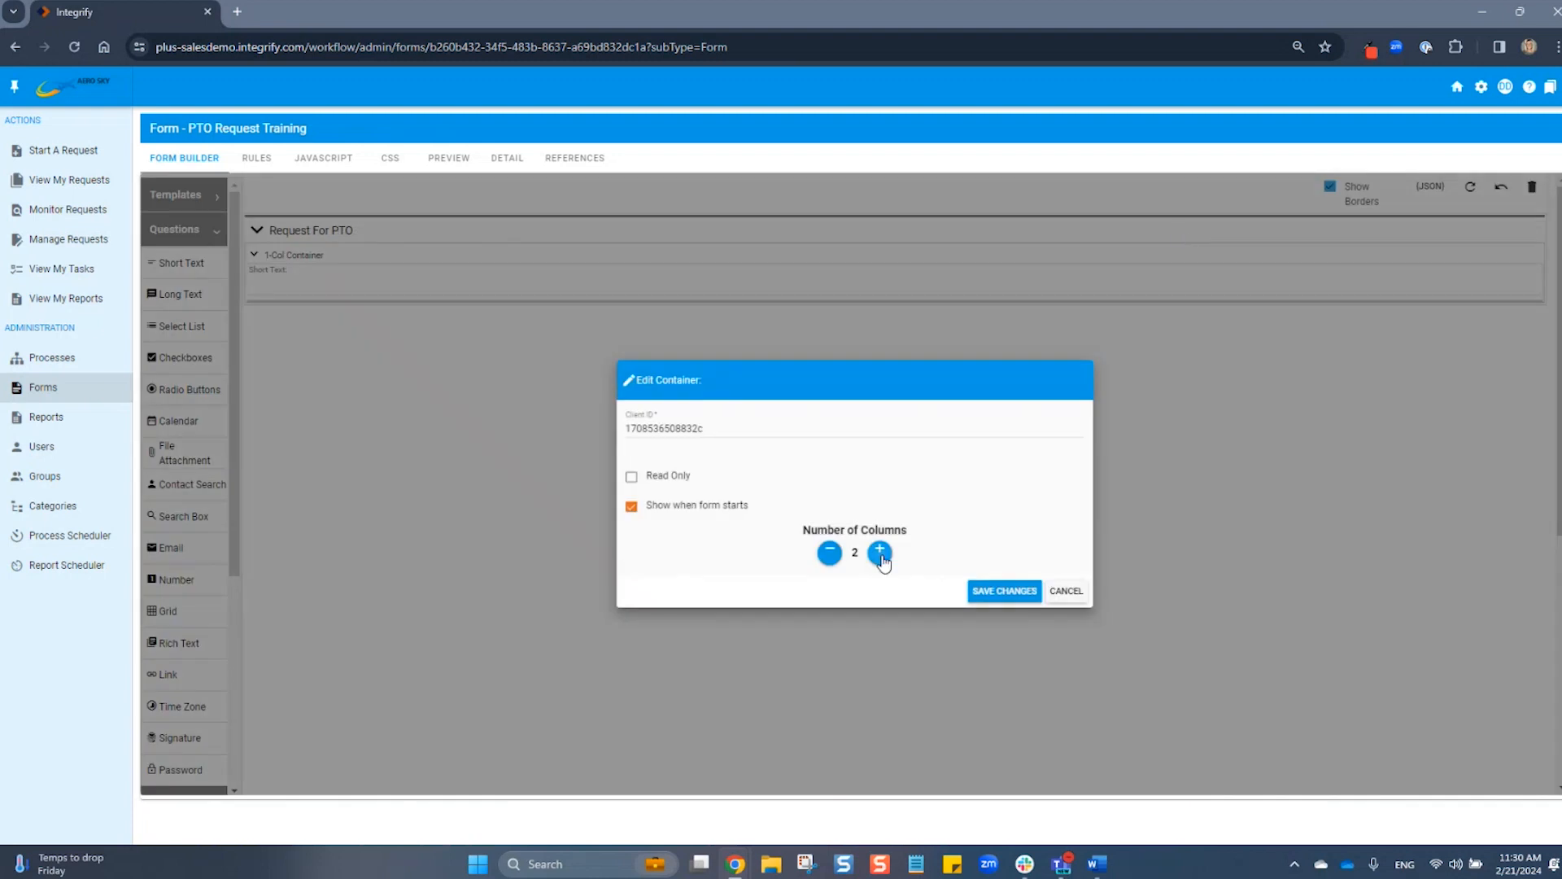
left_click(1018, 593)
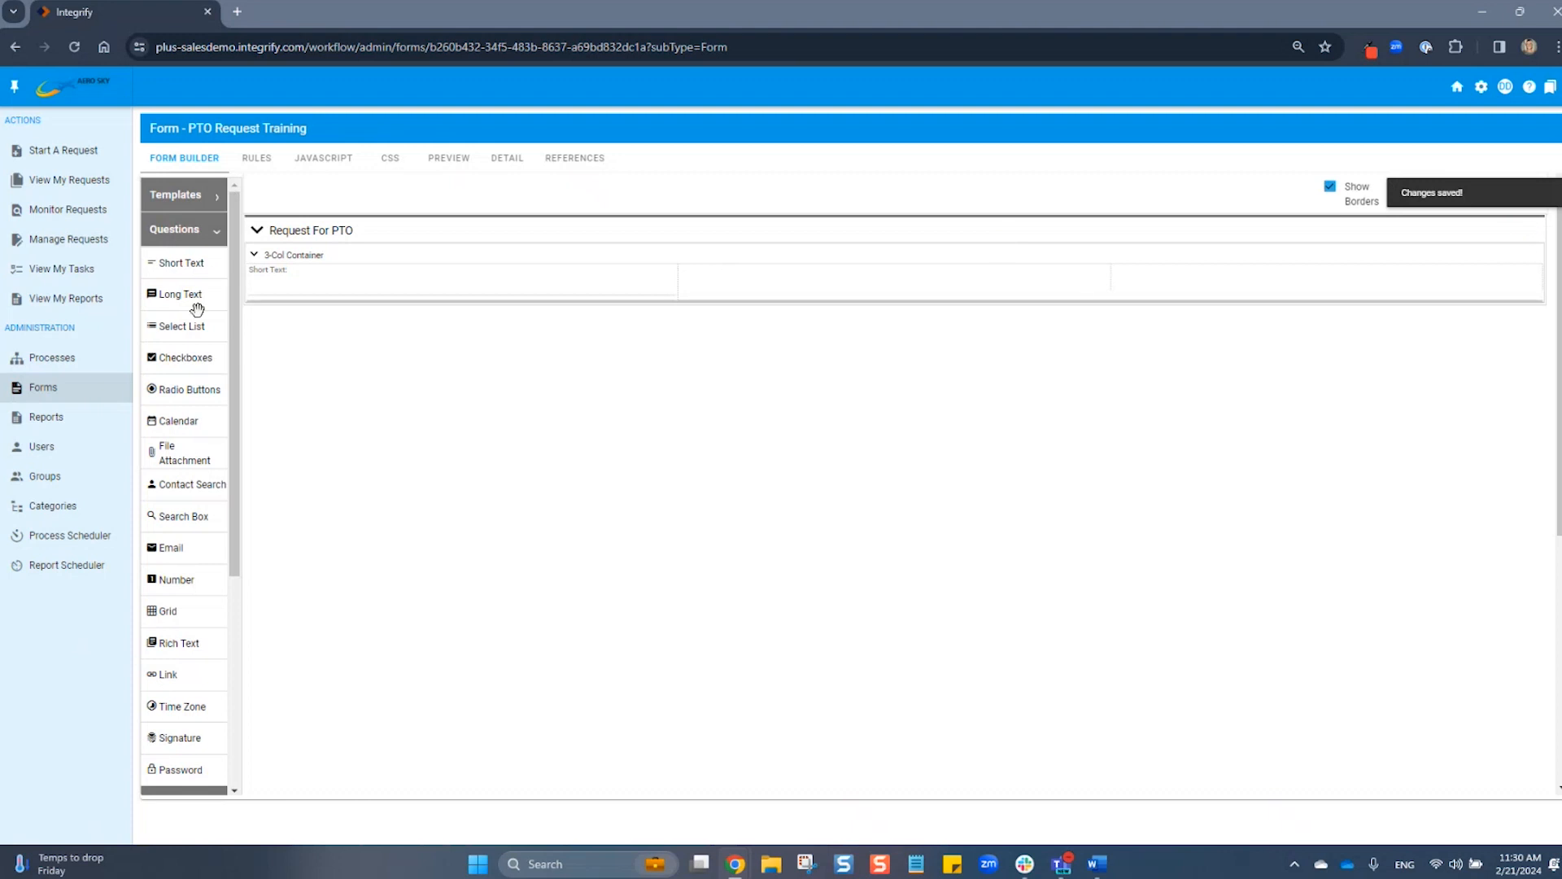
Try adding Short Text questions to the second and third columns of the container
left_click_drag(186, 263, 697, 286)
left_click_drag(167, 258, 1221, 286)
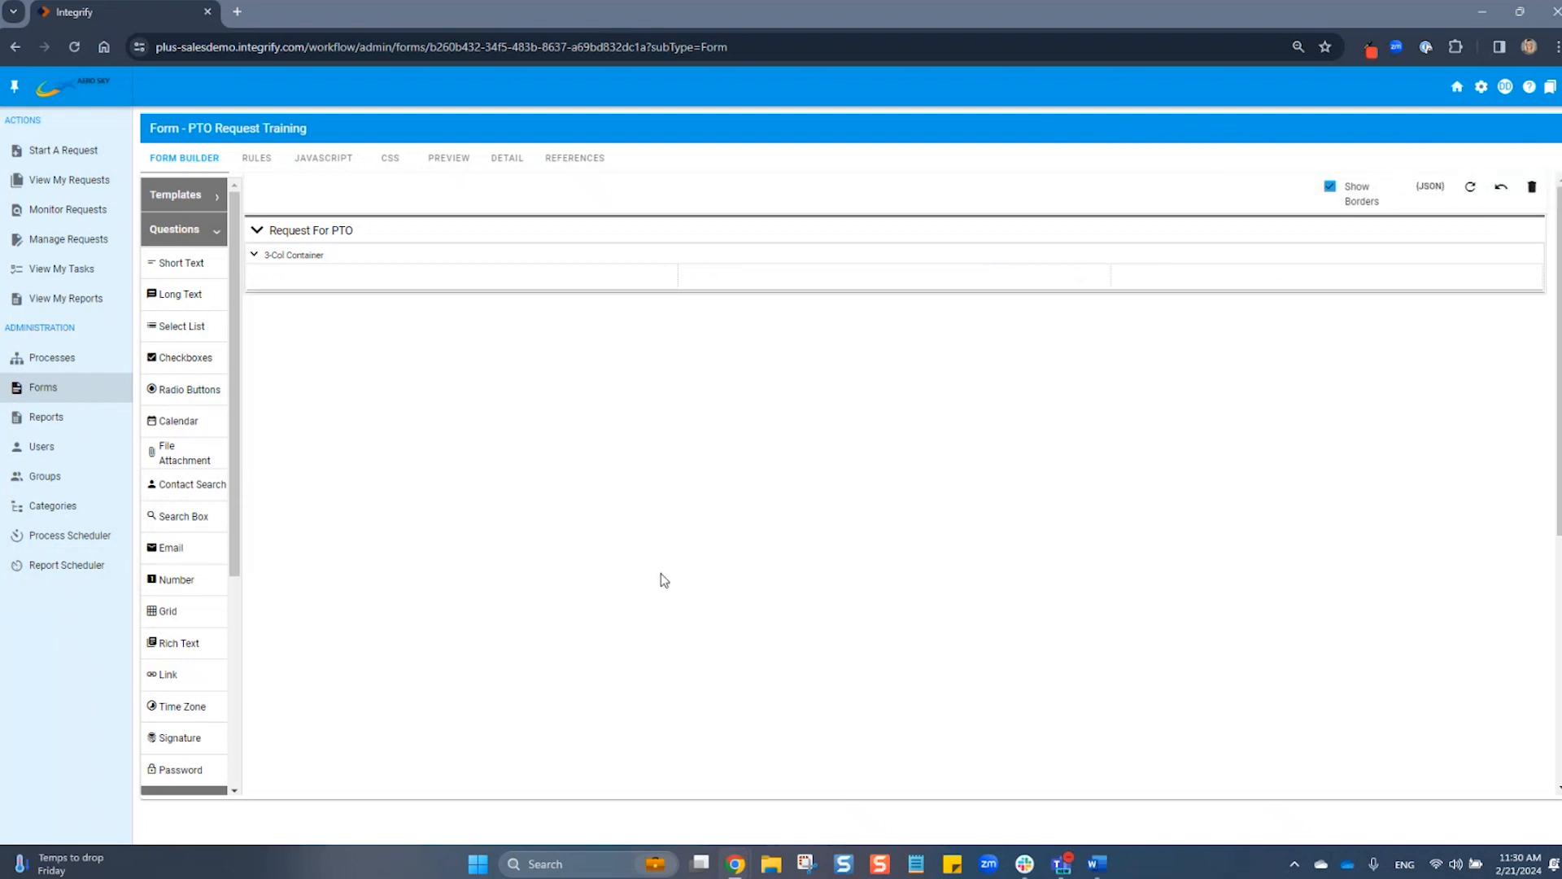
Add a Short Text question labelled "First Name:" to the container's first column
left_click_drag(175, 262, 378, 279)
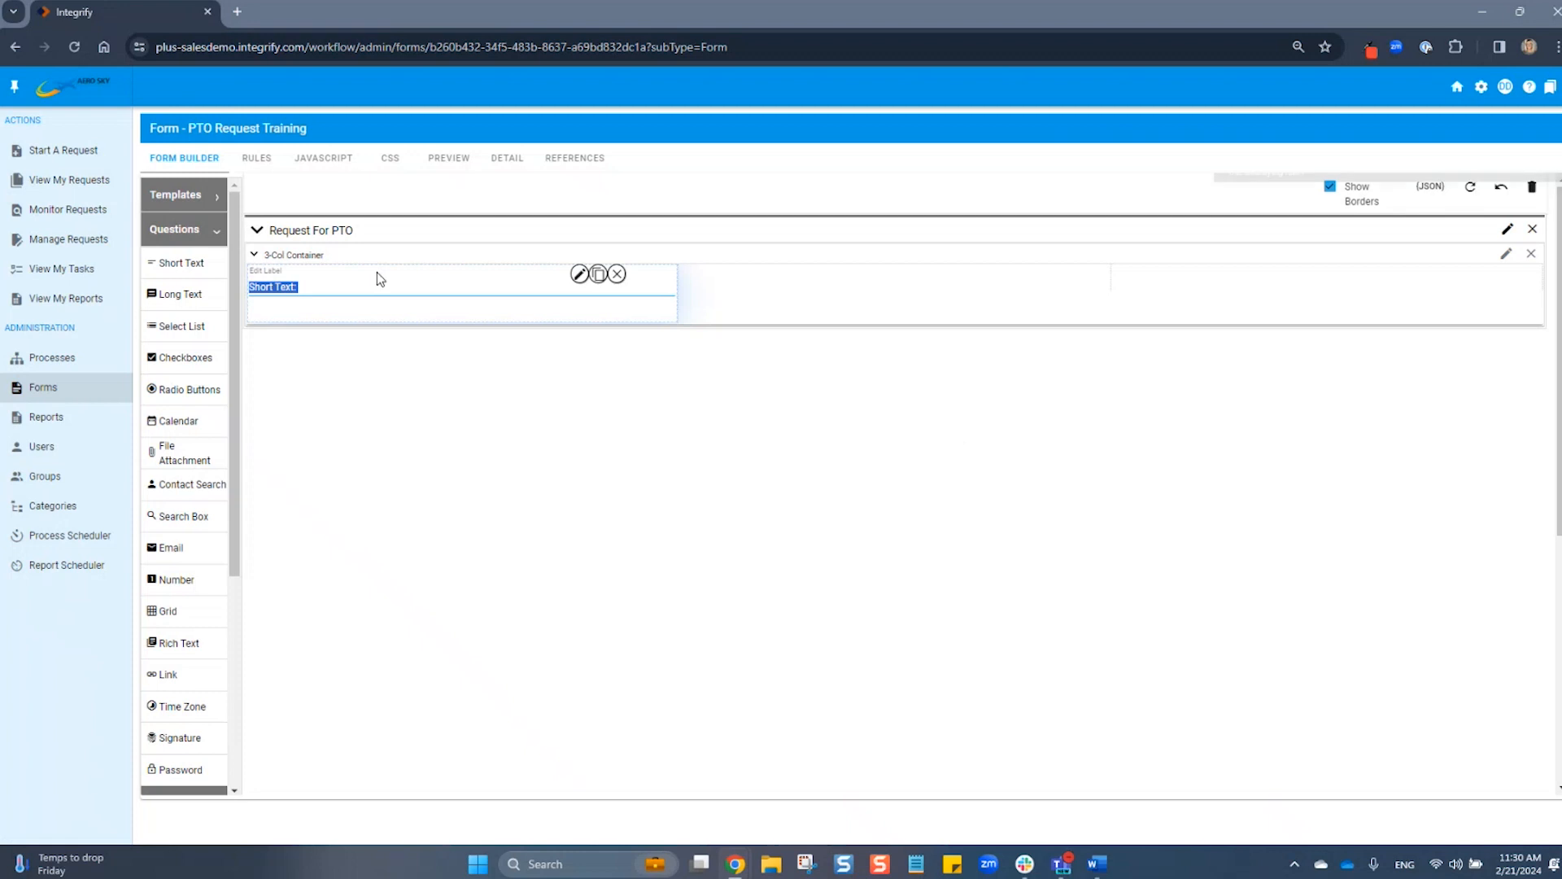
type("First Name:")
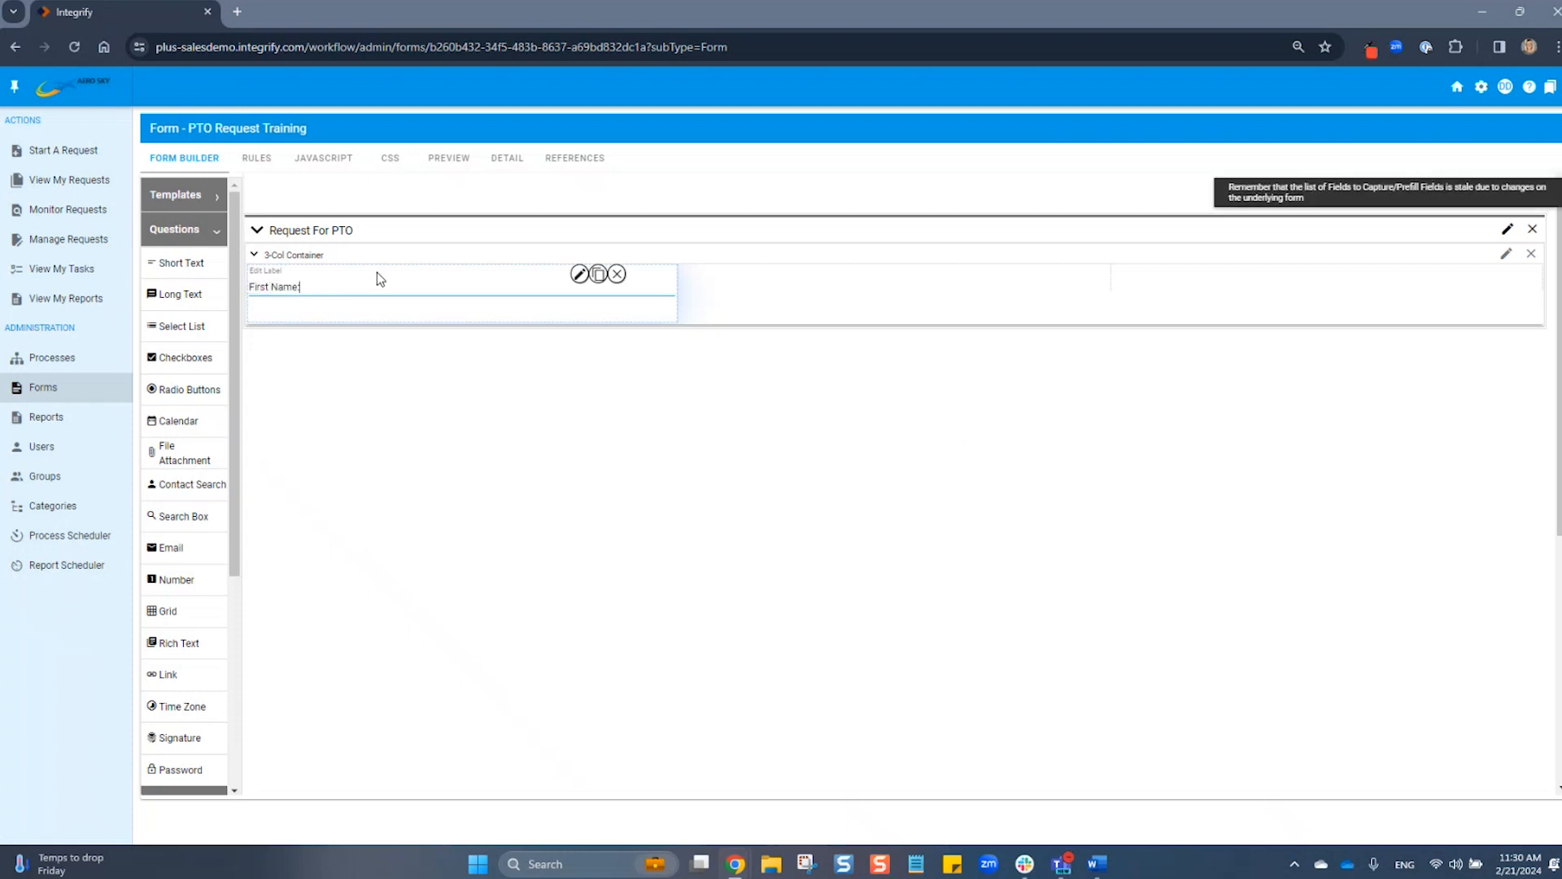
left_click(447, 415)
Add a Short Text question labelled "Last Name:" to the container's second column
left_click_drag(199, 262, 743, 291)
type("Last Nma")
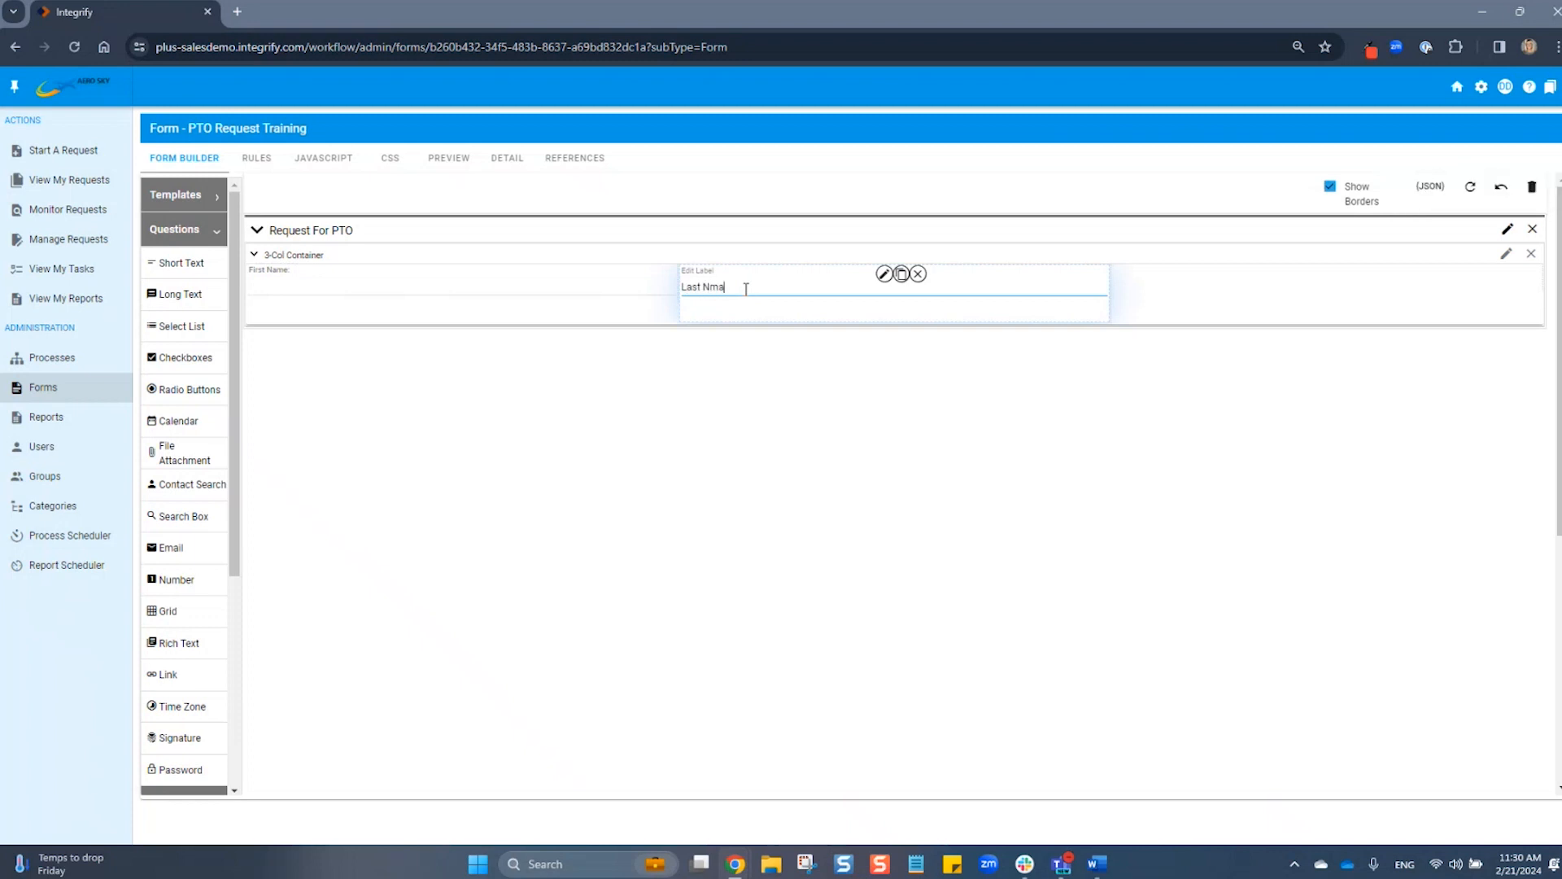
key("BackSpace")
key("BackSpace")
type("ame:")
left_click(823, 416)
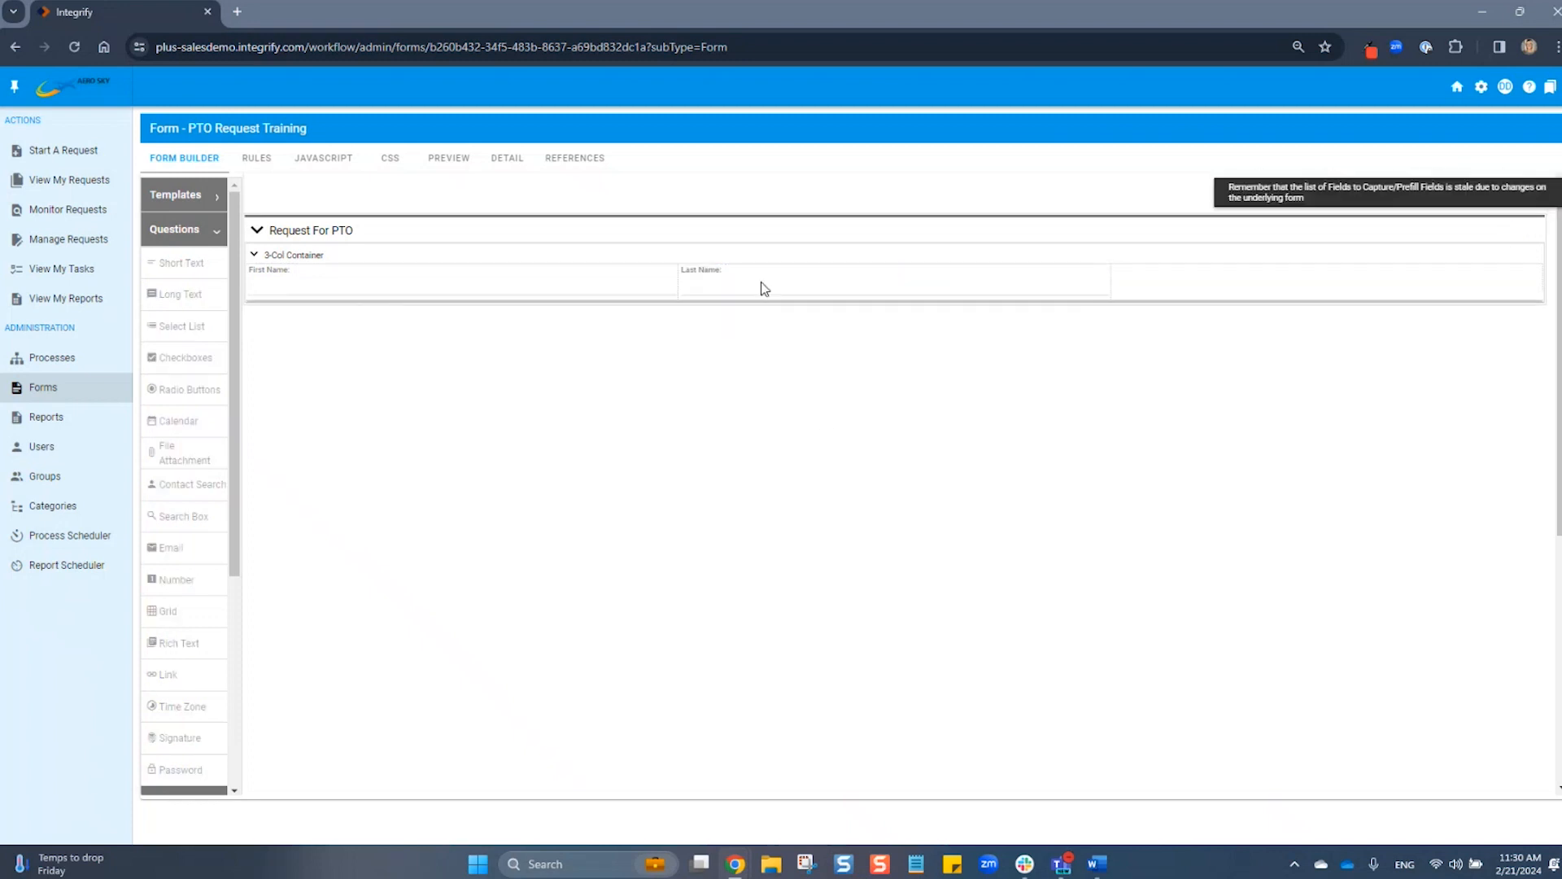
Add two Short Text questions beneath the First Name question, labelling one of them "Name"
left_click_drag(195, 263, 318, 334)
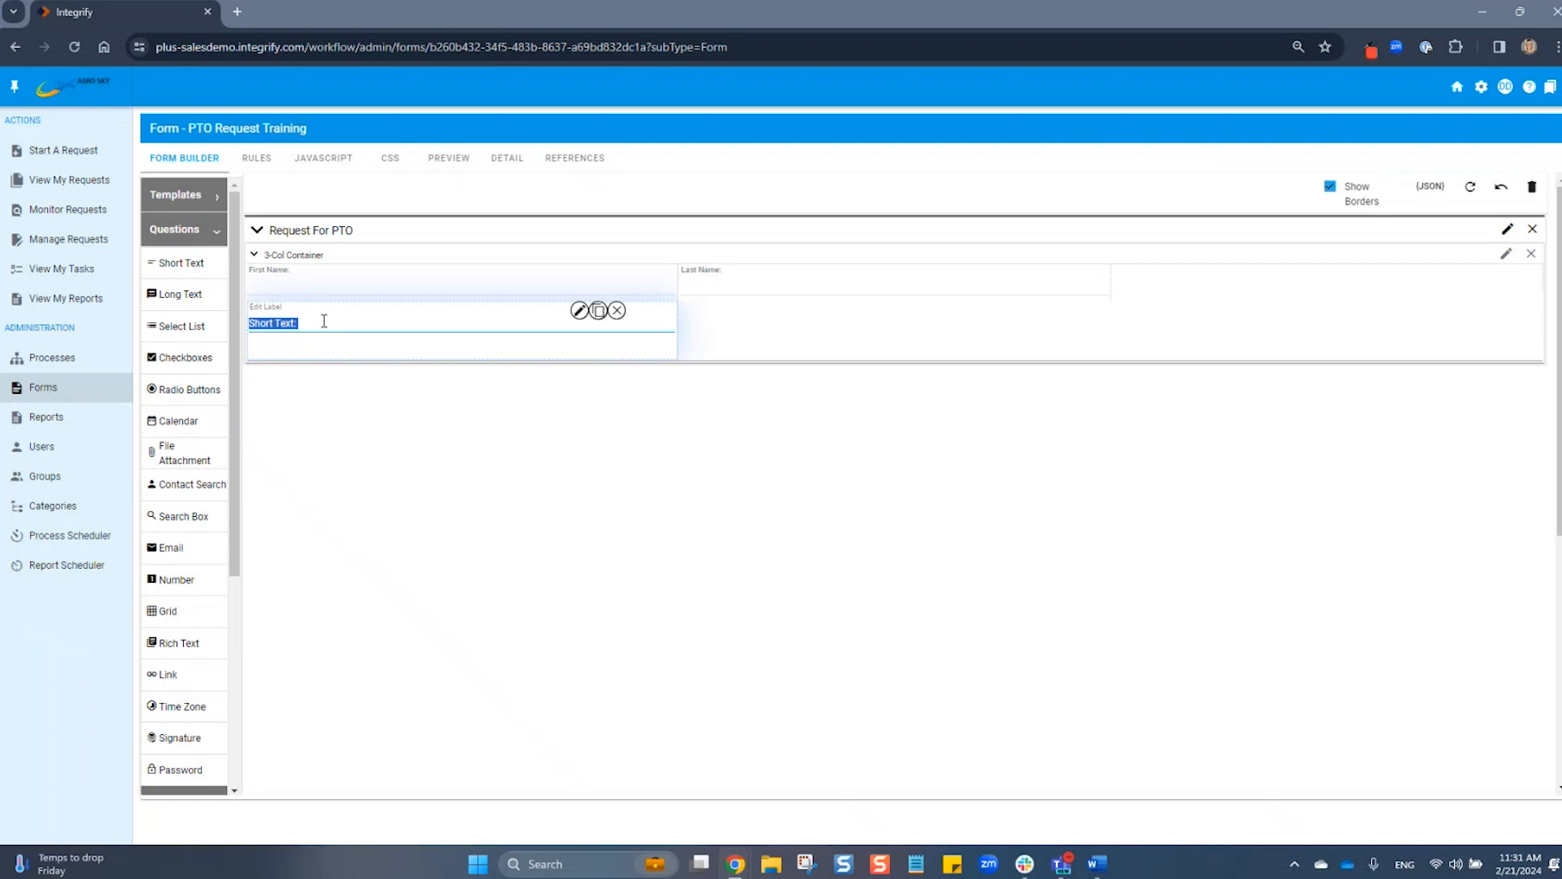
type("Name")
left_click(447, 444)
left_click_drag(219, 274, 290, 306)
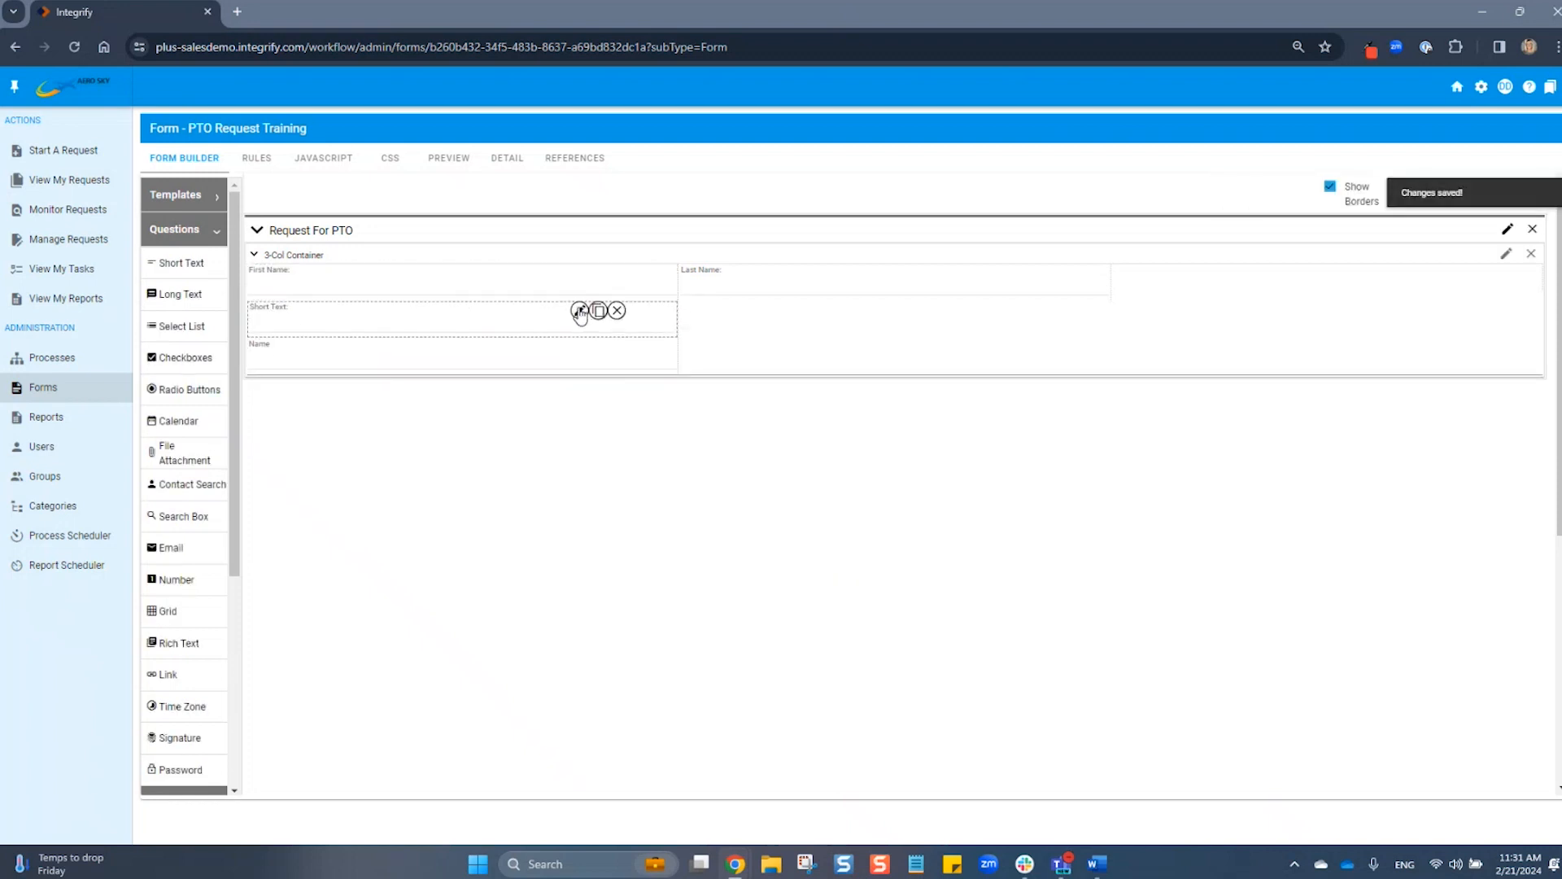
left_click(578, 311)
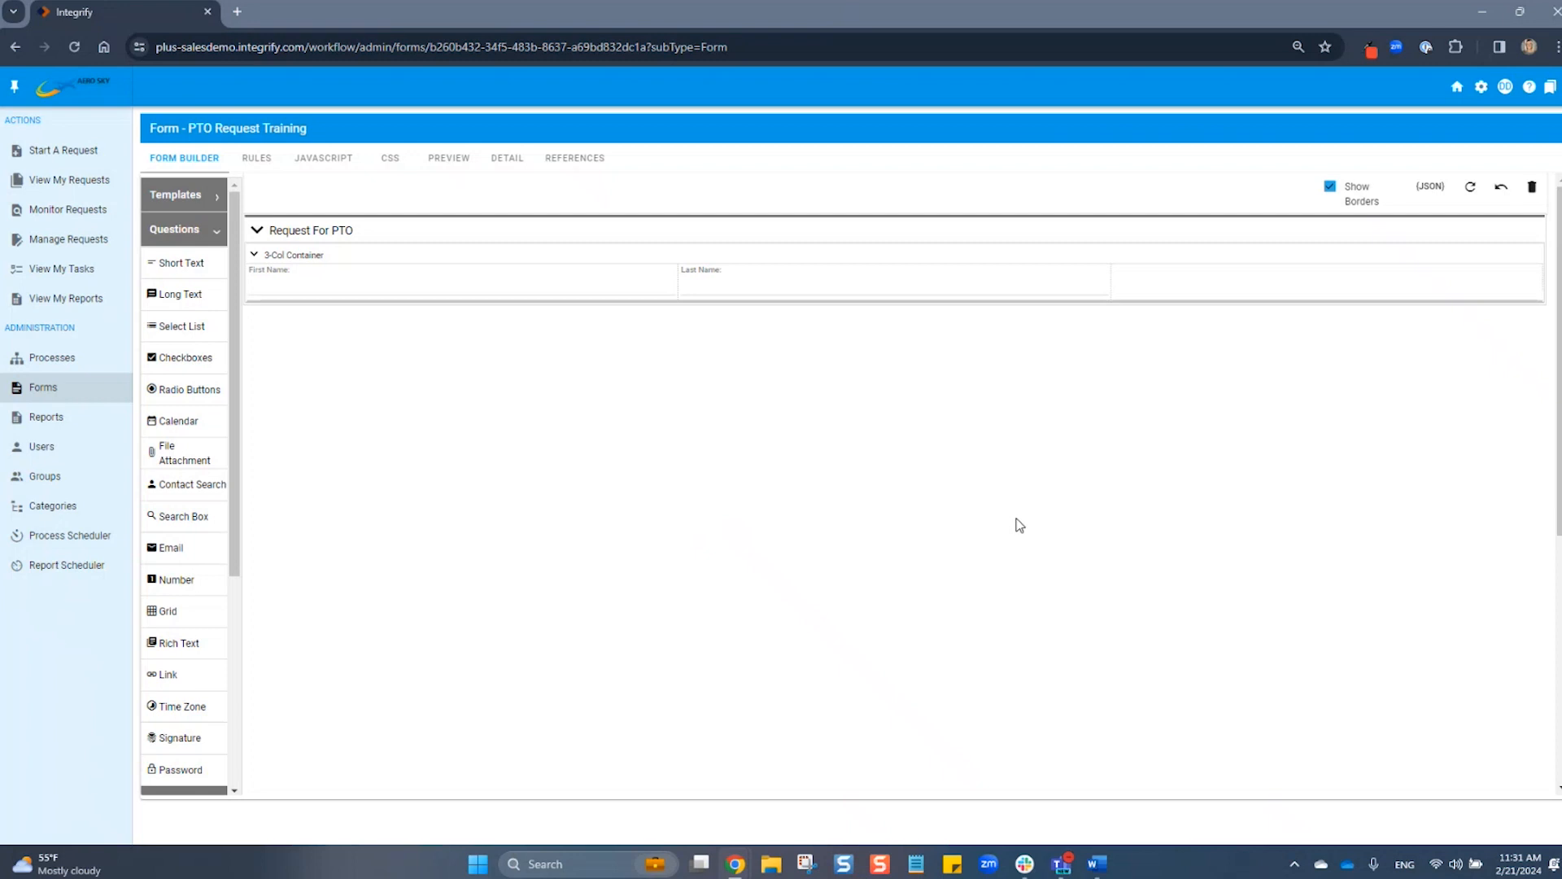
Make the First Name question required in its validation settings and save the change
mouse_move(961, 281)
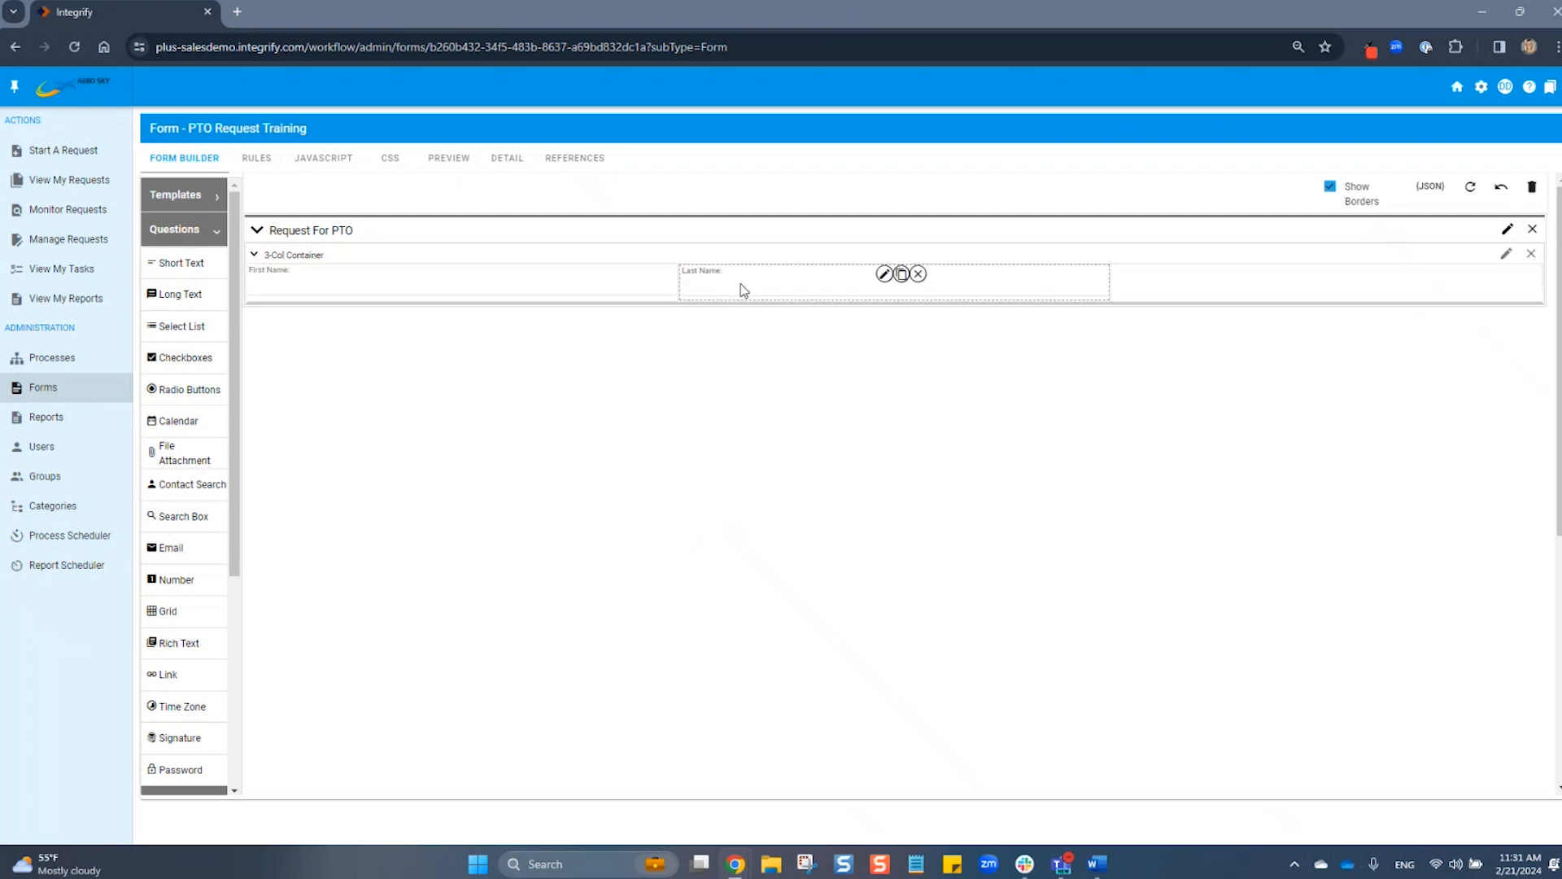
mouse_move(583, 285)
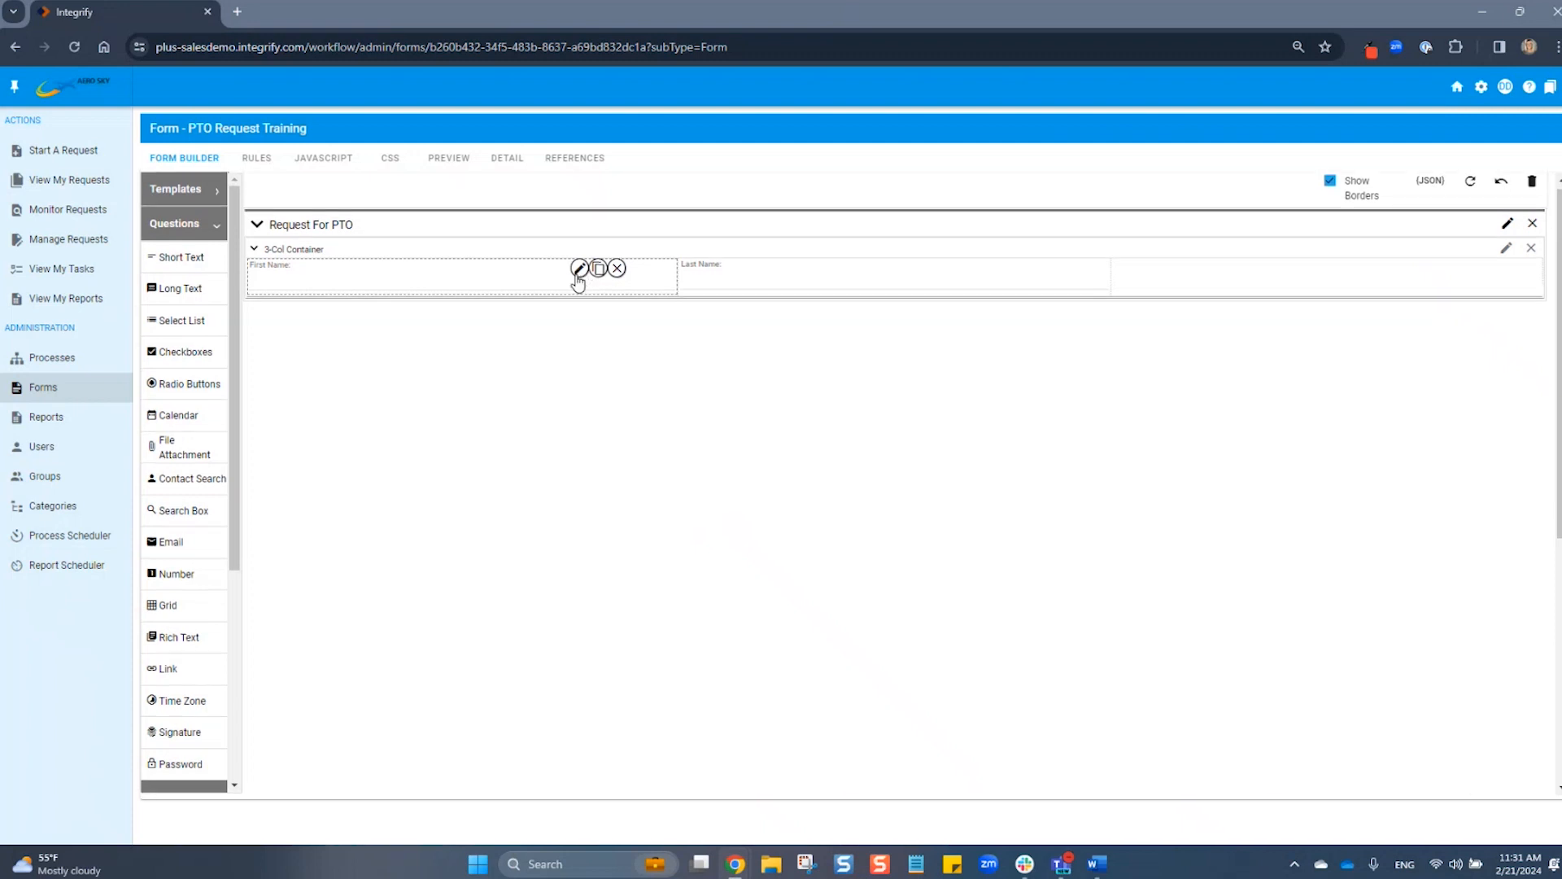
left_click(579, 273)
left_click(570, 401)
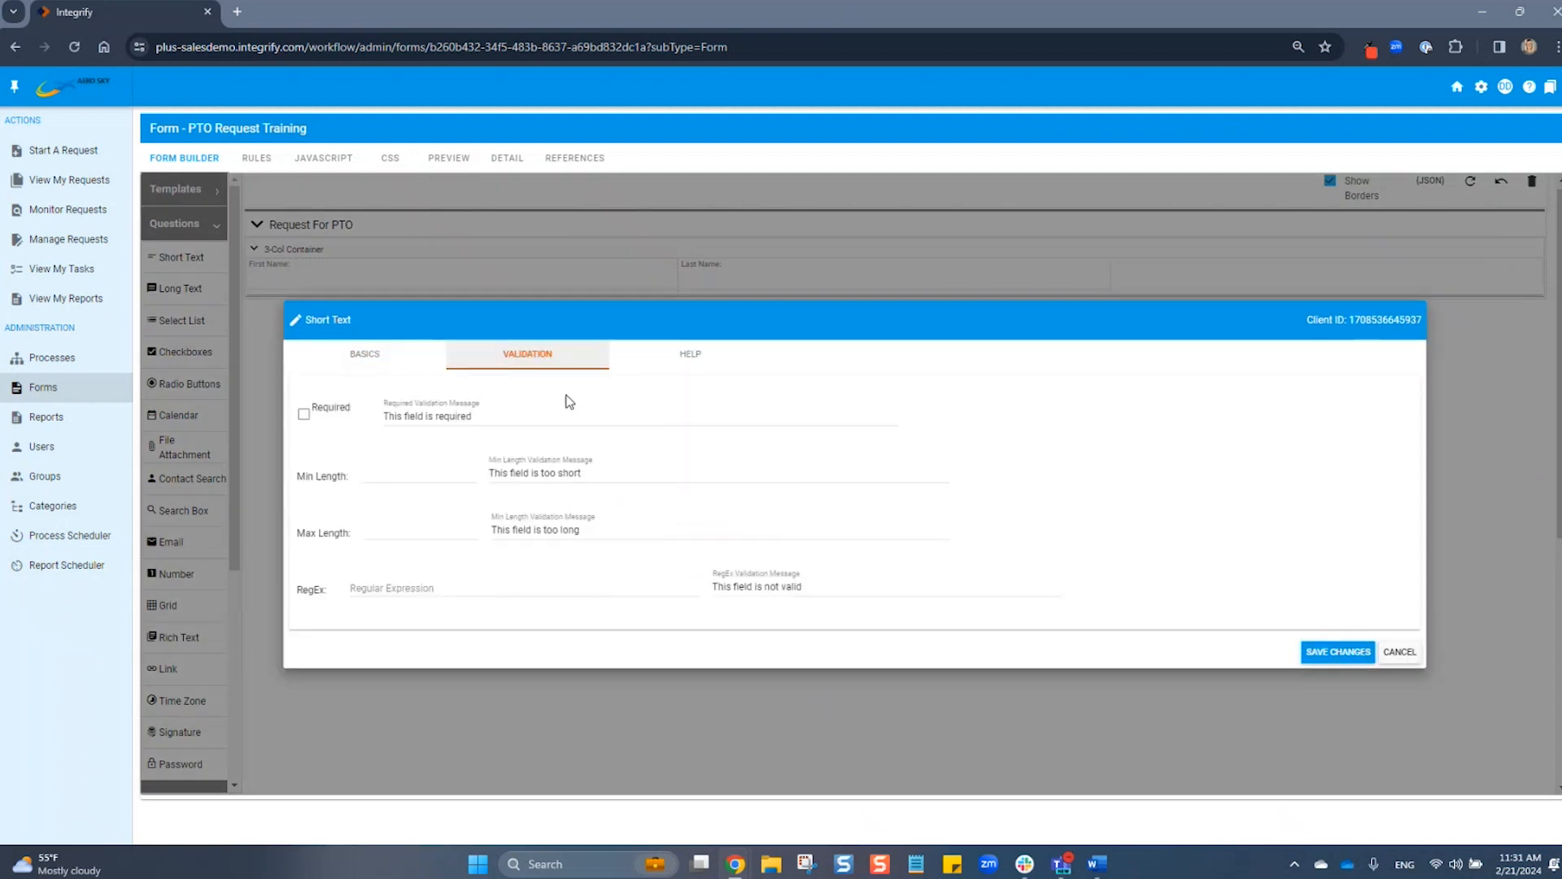
left_click(314, 419)
left_click(1356, 651)
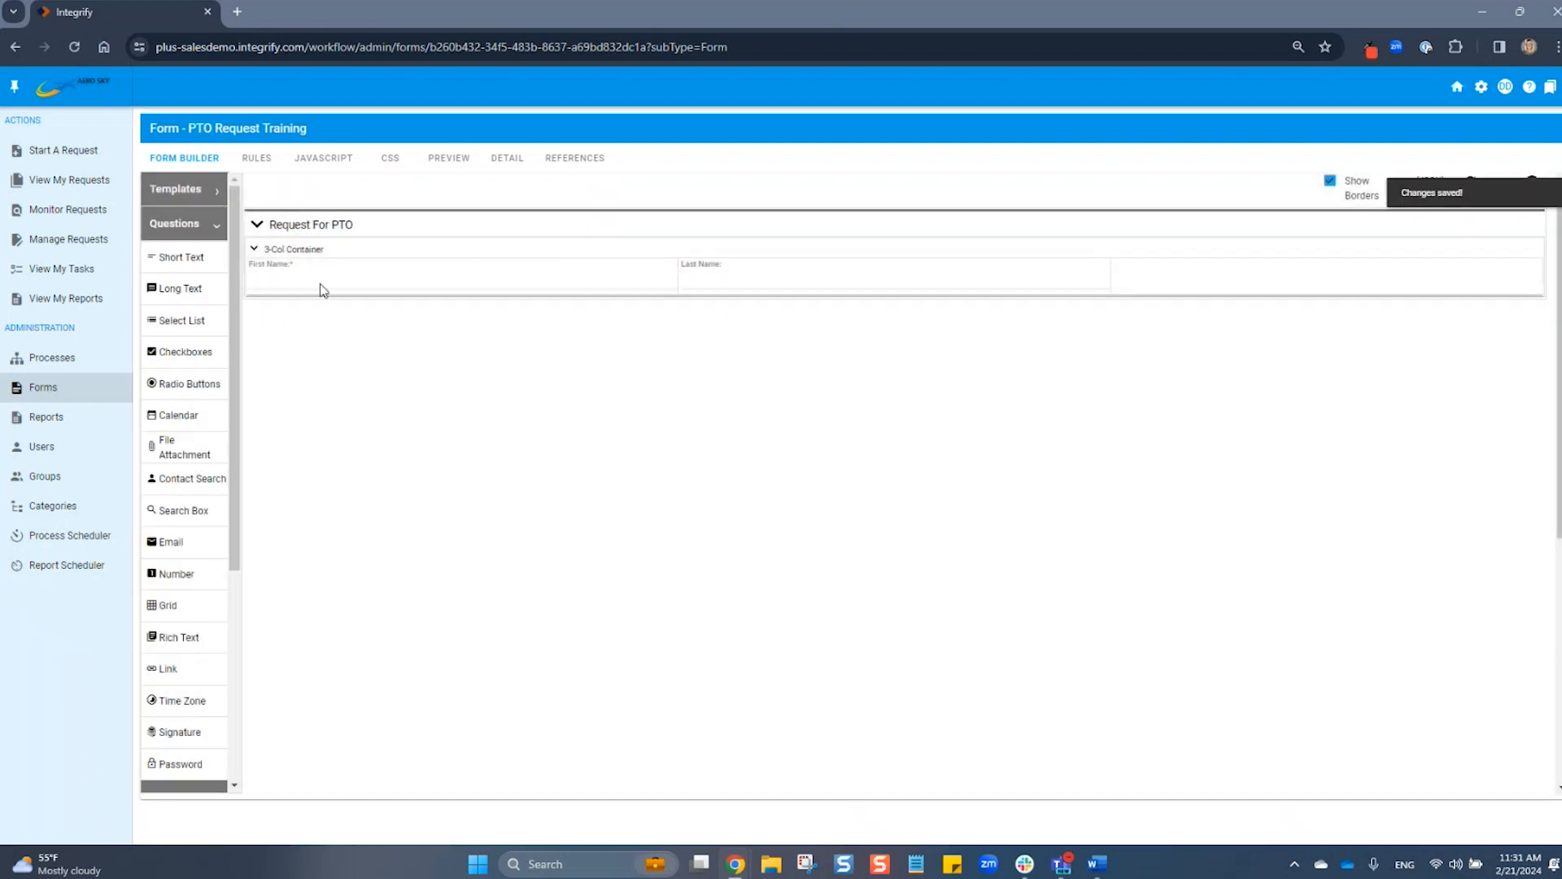
Make the Last Name question required in its validation settings and save the change
mouse_move(295, 274)
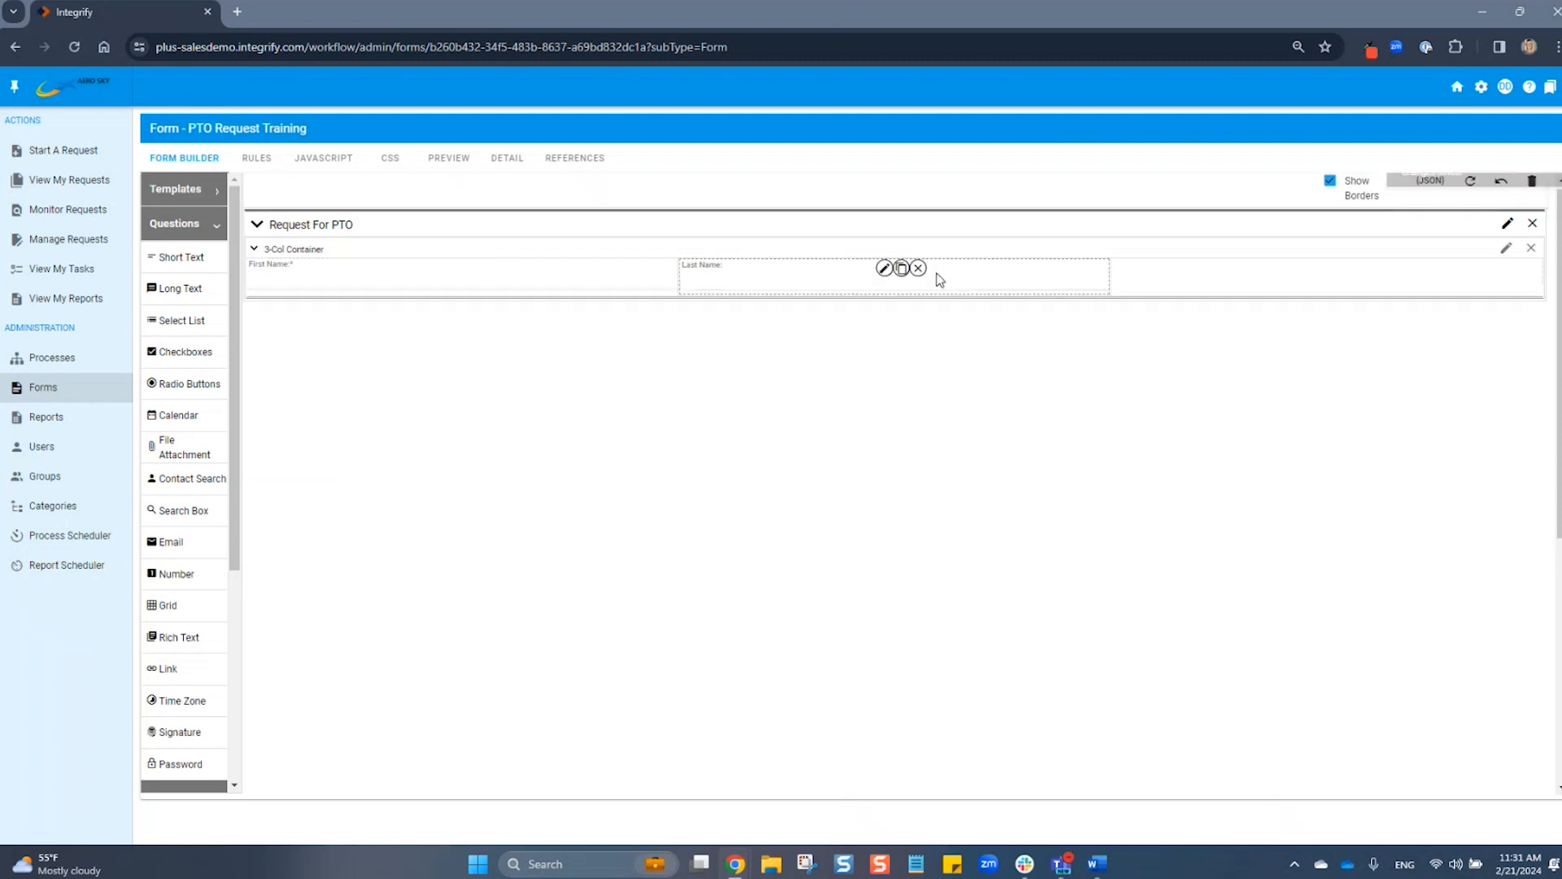
left_click(884, 269)
left_click(541, 397)
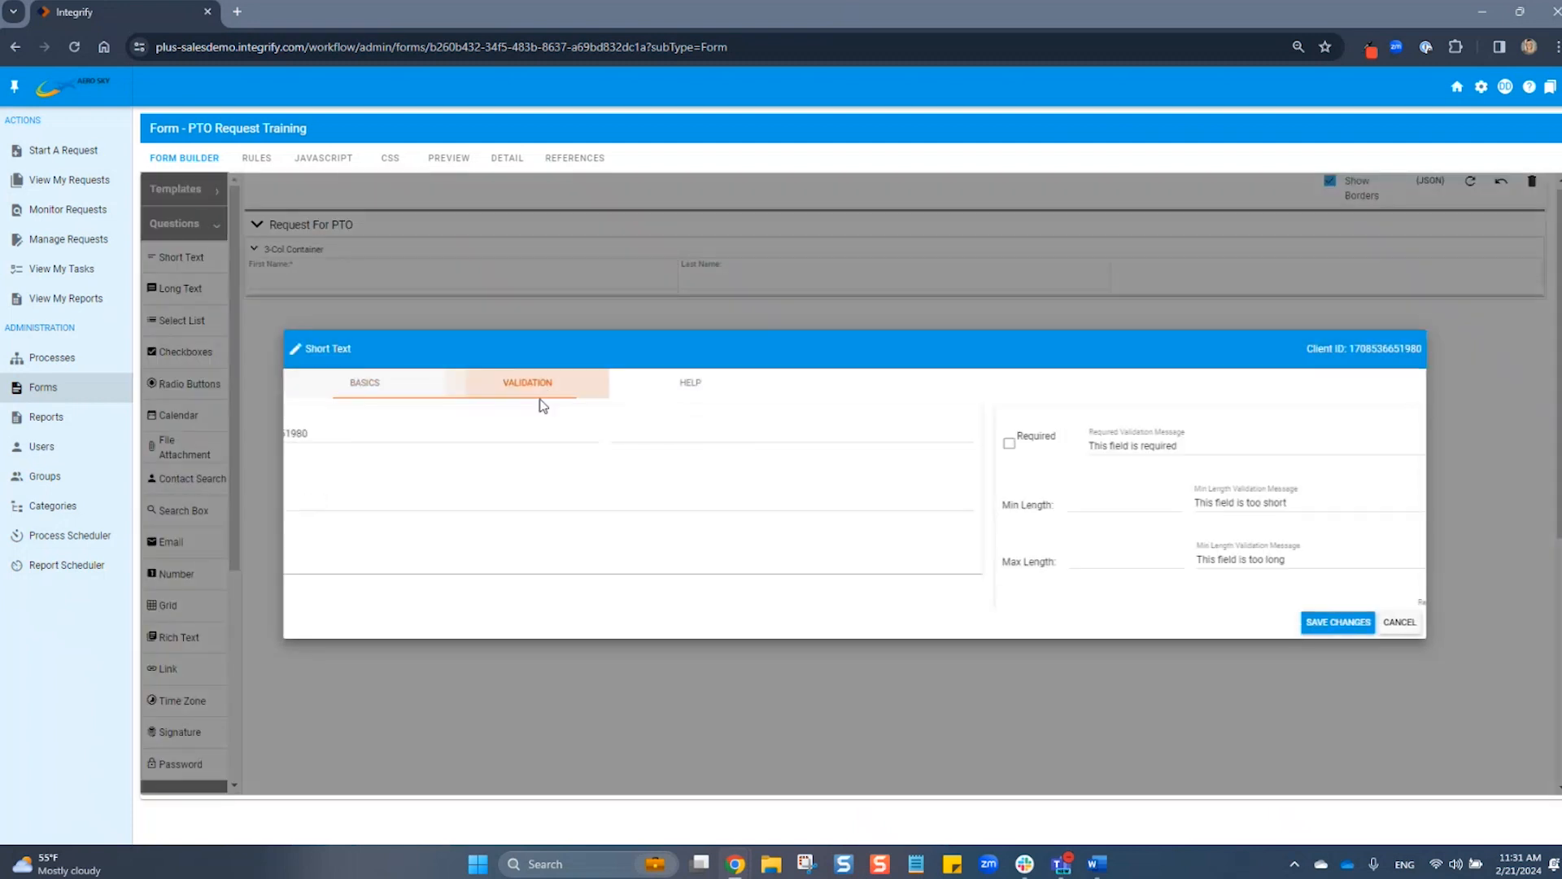
left_click(304, 414)
left_click(1338, 652)
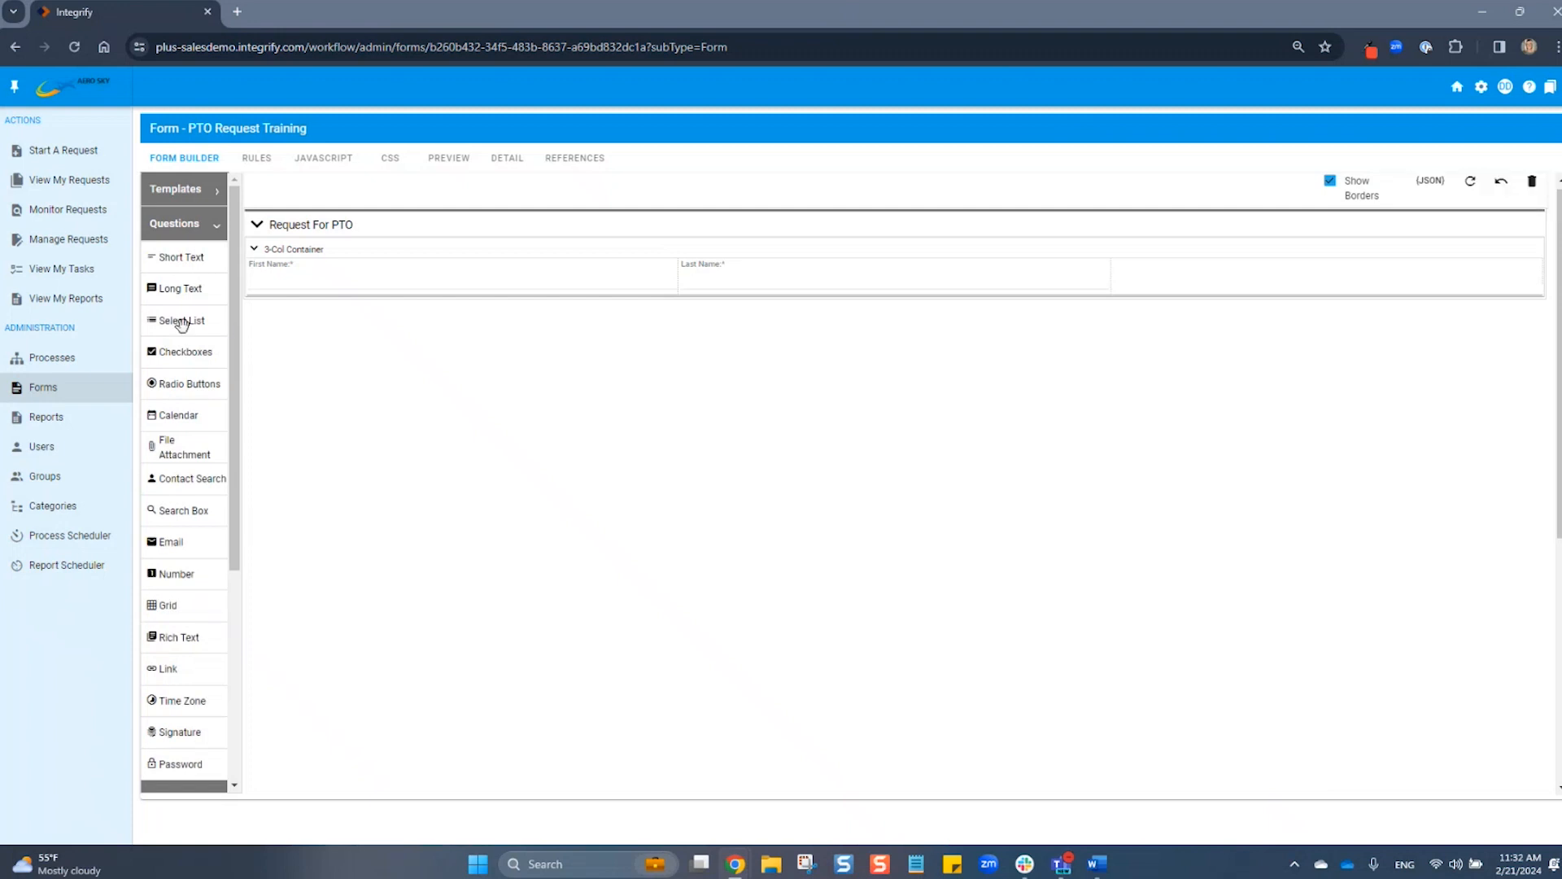
Add a Select List question labelled "Department:" to the container's third column
left_click_drag(181, 323, 1254, 281)
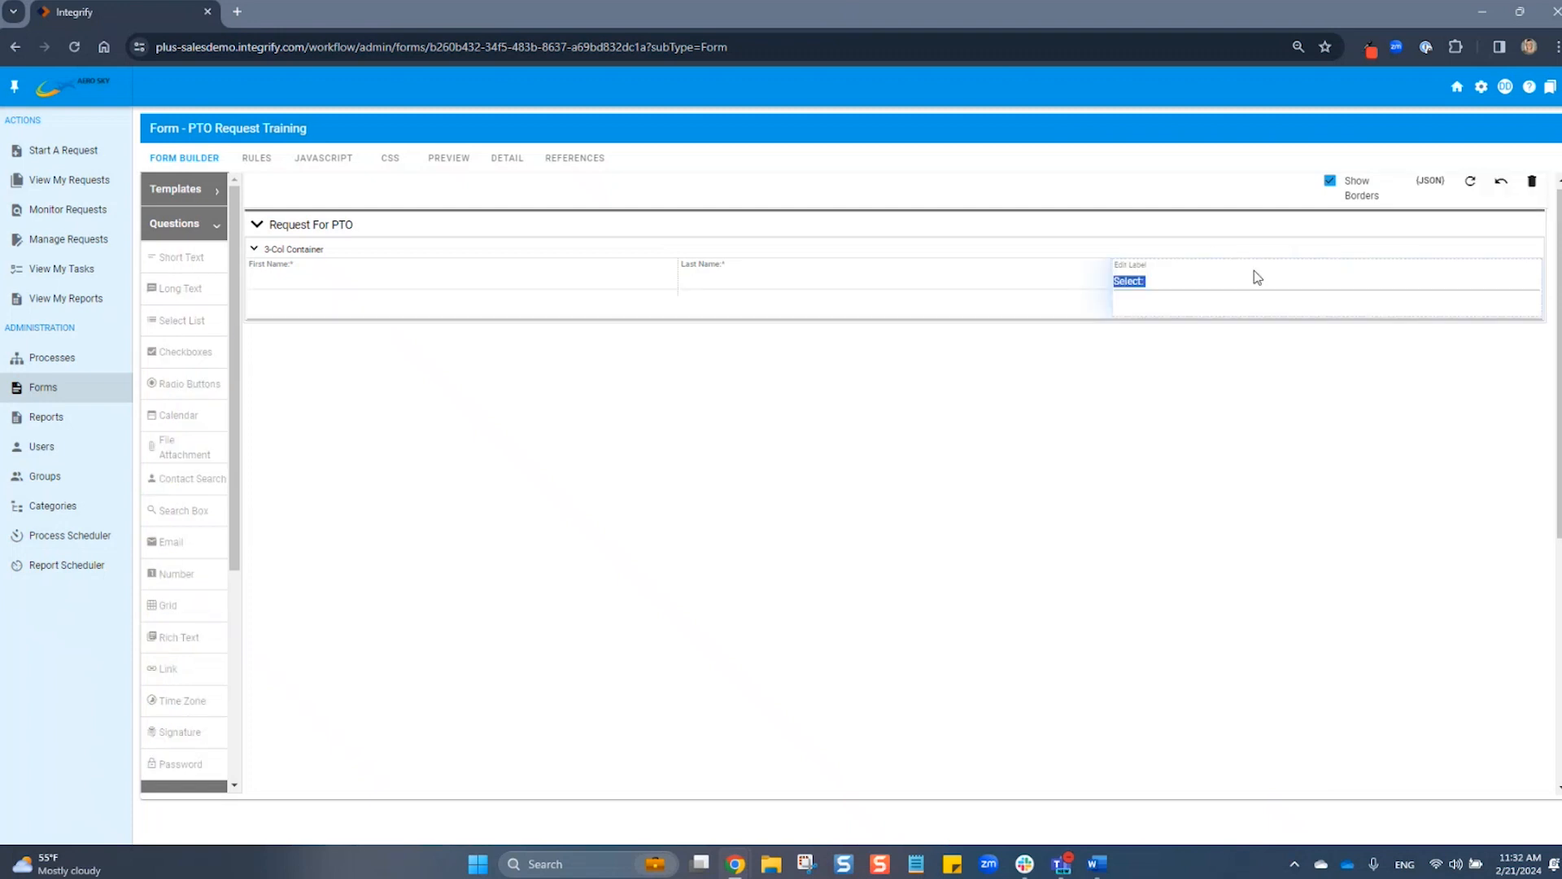
type("Depa")
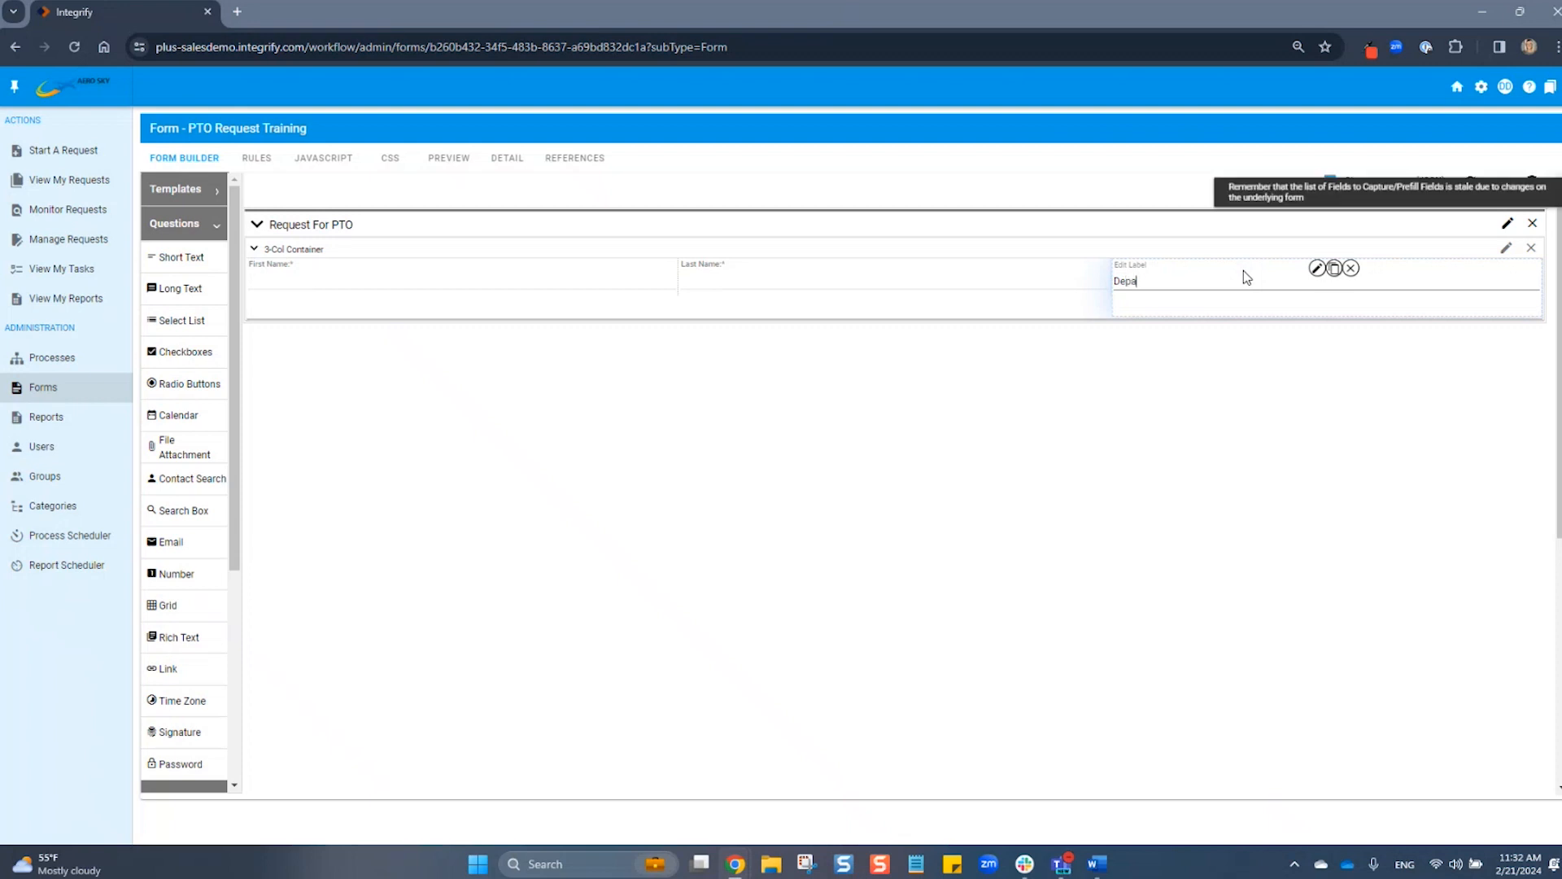
type("rtment:")
left_click(1071, 508)
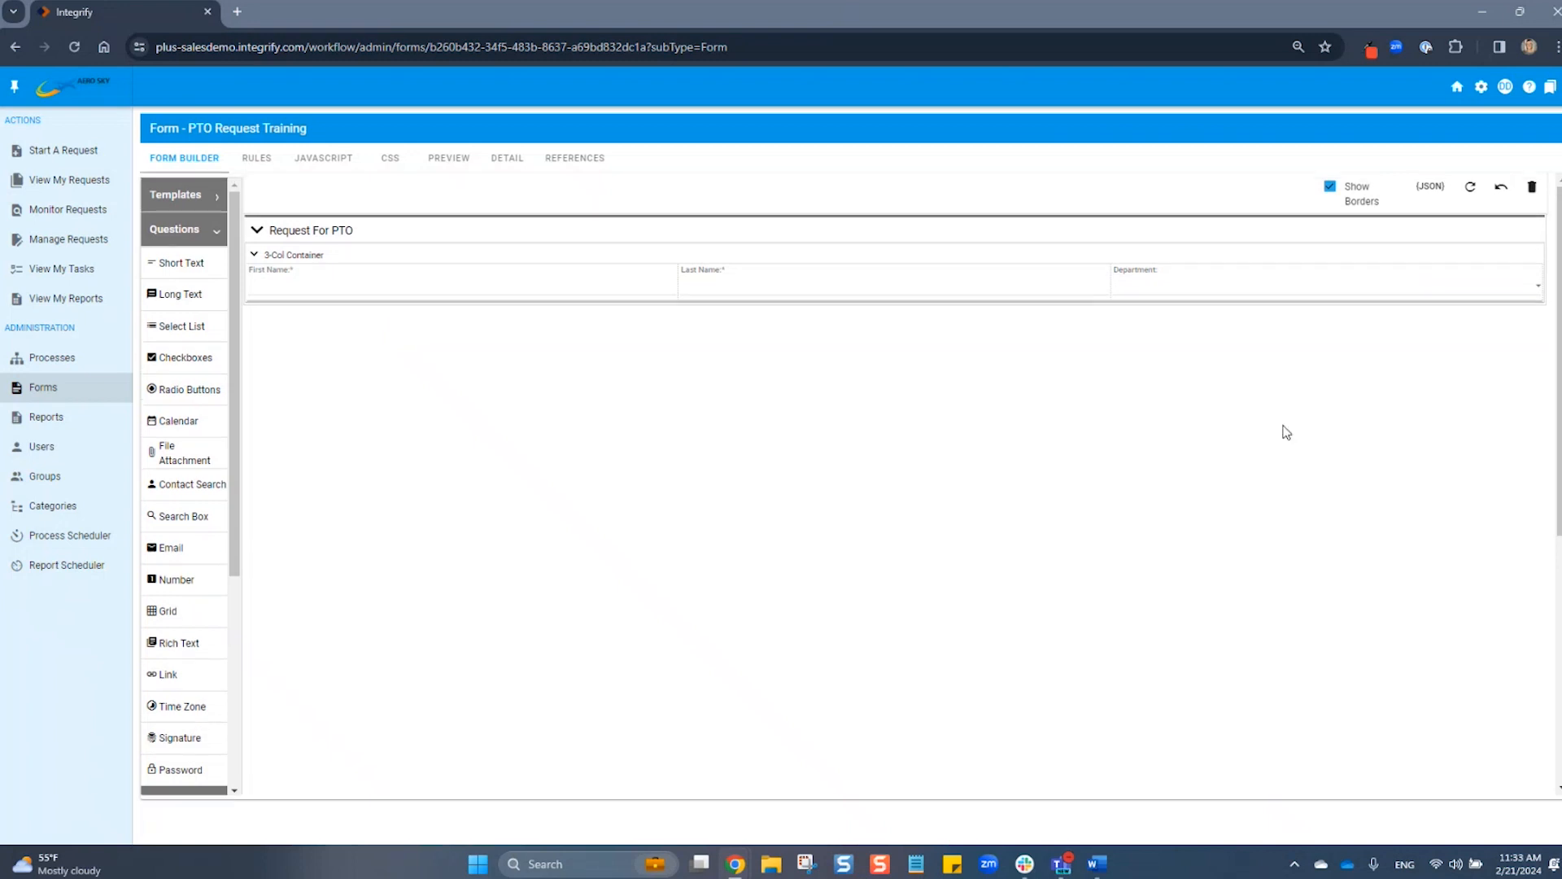
Add the options HR and Marketing to the Department select list's multichoice options
mouse_move(1337, 289)
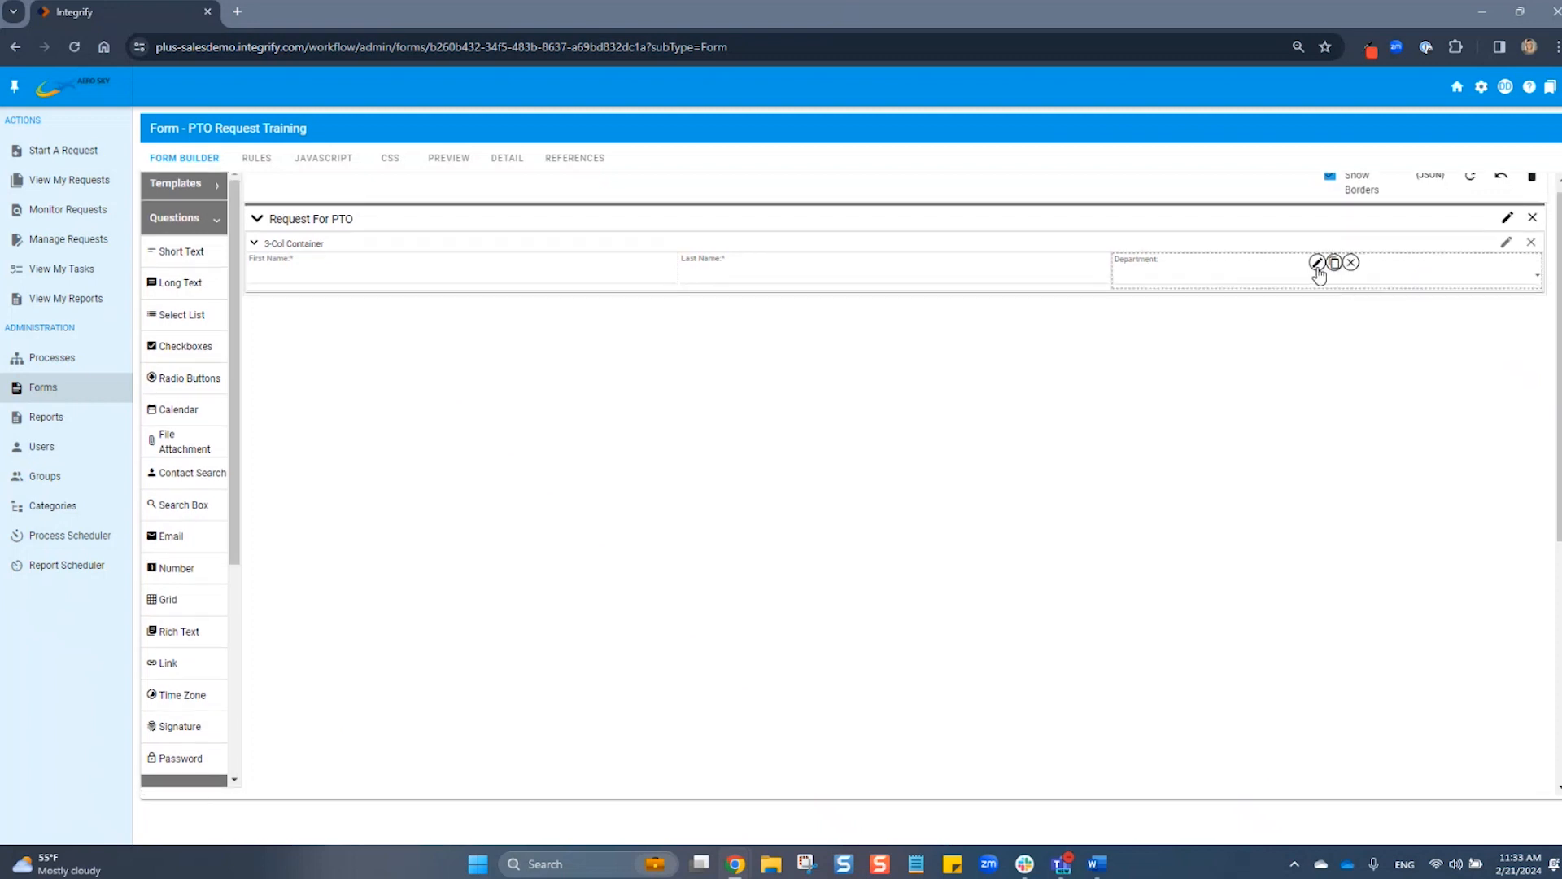
left_click(1317, 263)
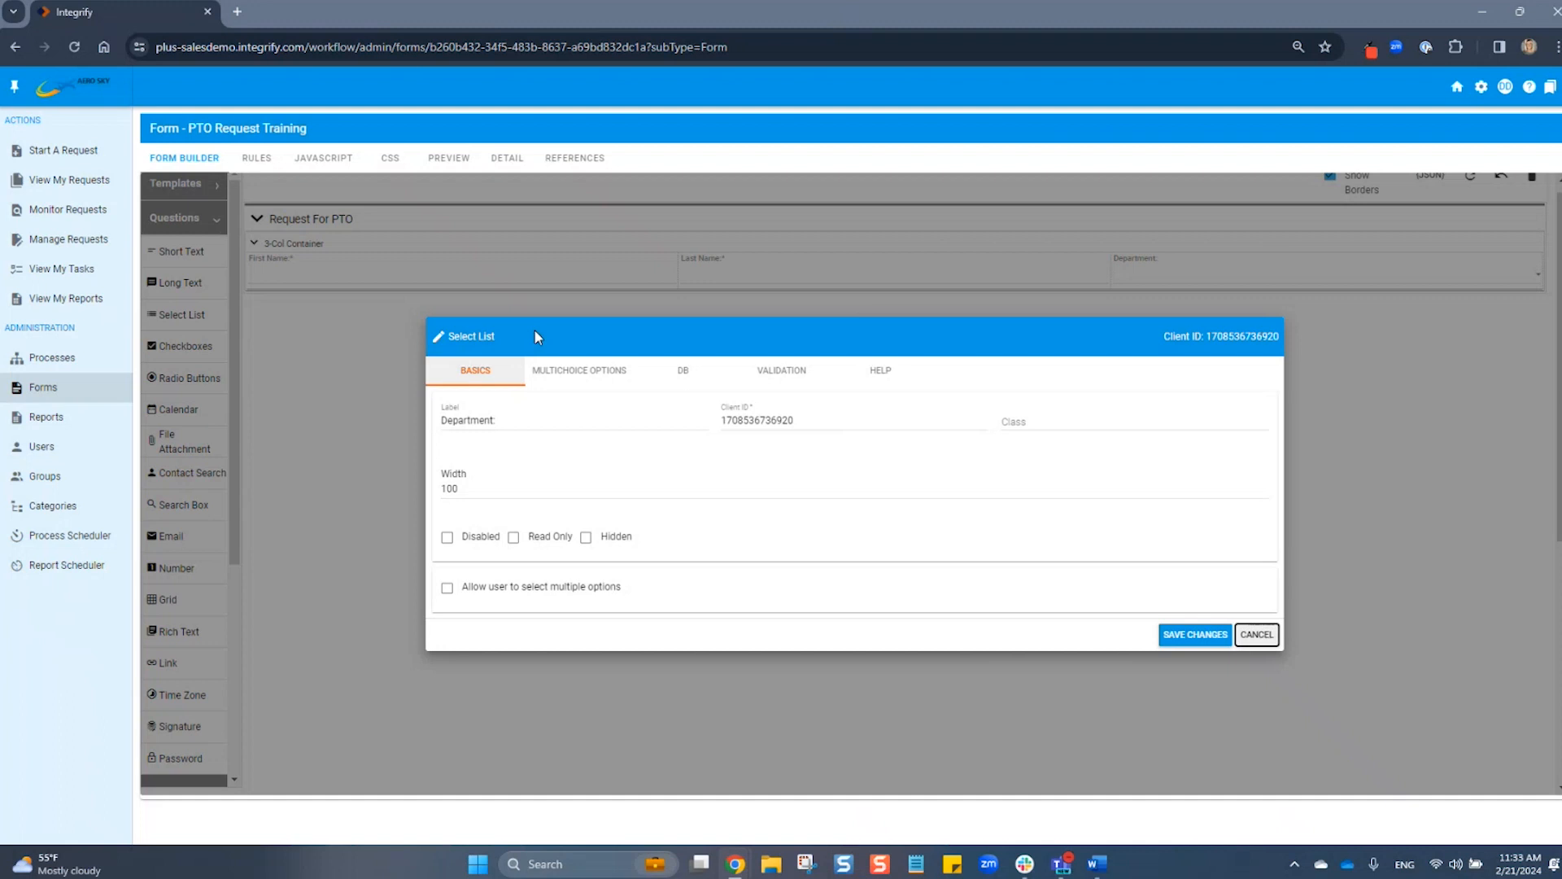
left_click(565, 382)
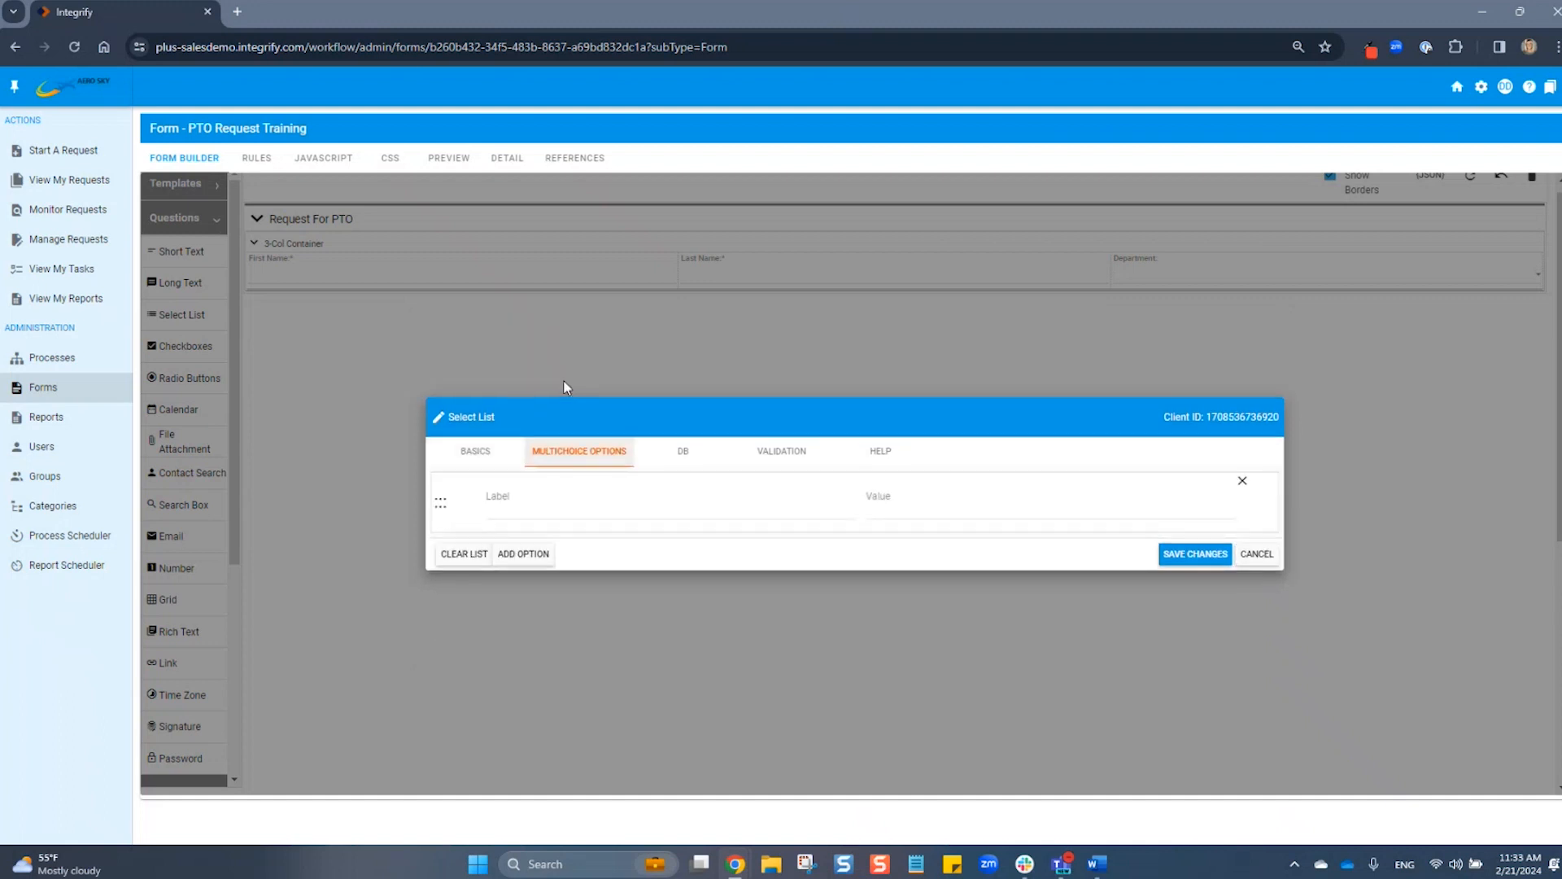
left_click(540, 506)
type("HR")
left_click(538, 556)
left_click(542, 544)
type("Marketing")
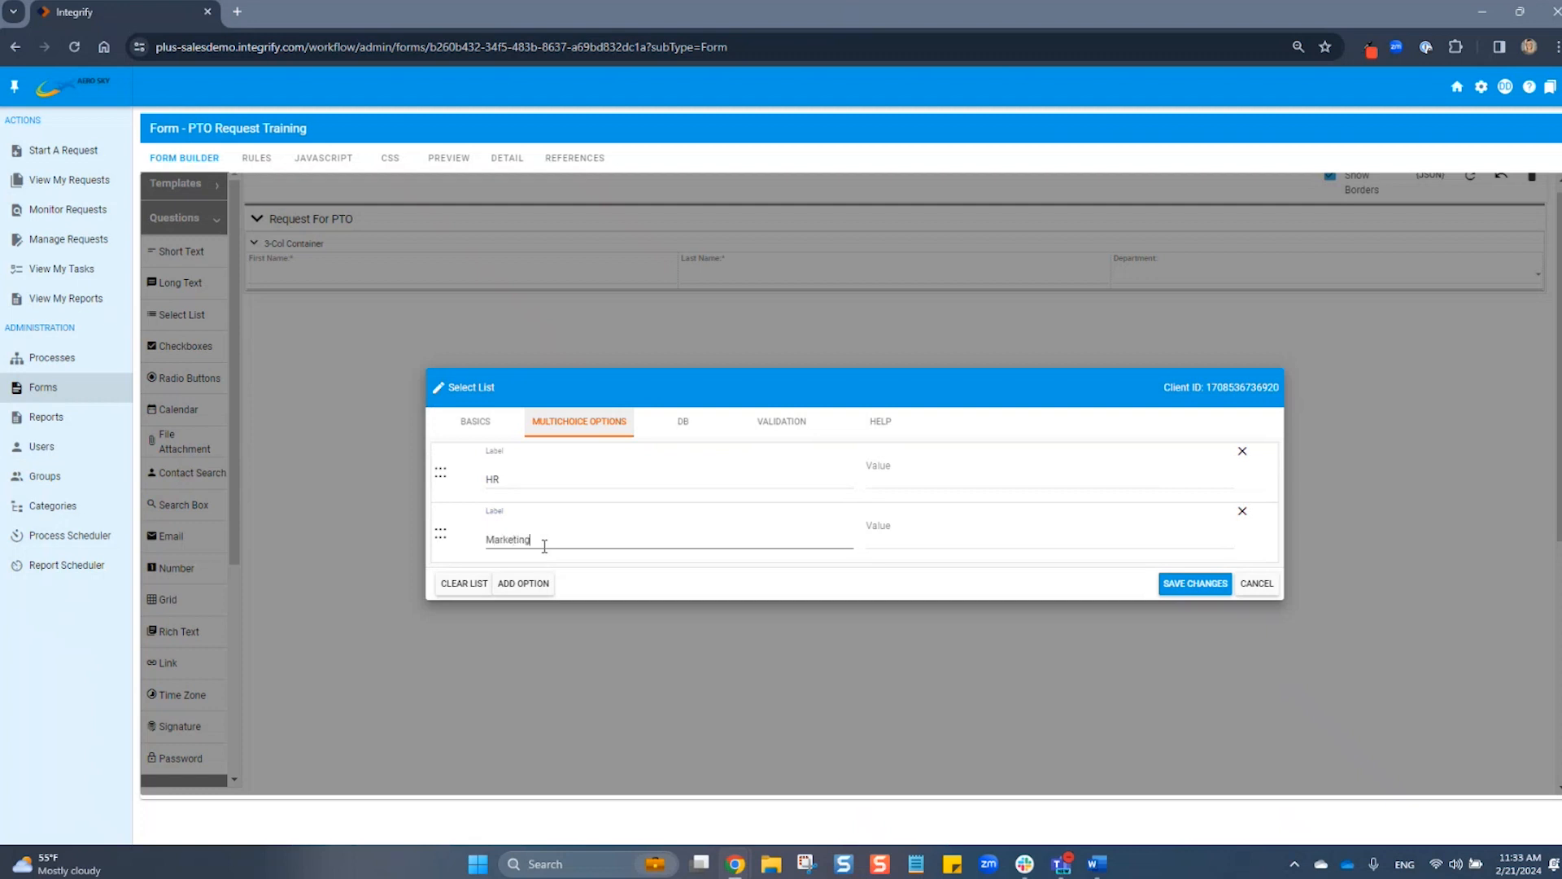
Add three more Department options labelled Sales, IT and Customer Service
left_click(530, 594)
left_click(530, 616)
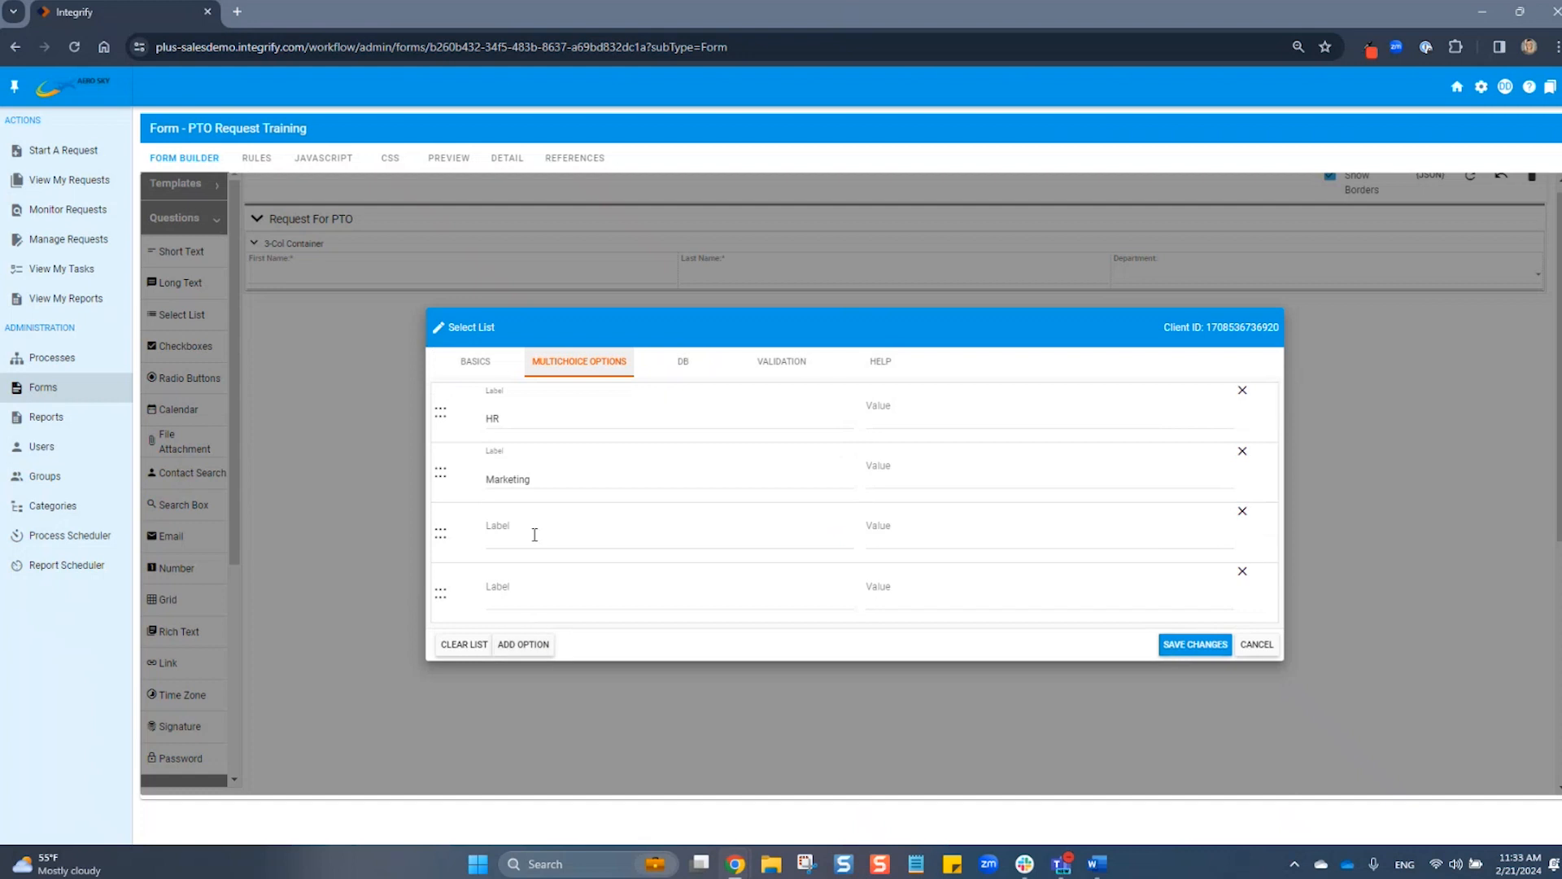
left_click(573, 537)
type("Sales")
left_click(579, 603)
type("IT")
left_click(560, 651)
left_click(537, 645)
left_click(544, 632)
type("Customer Service")
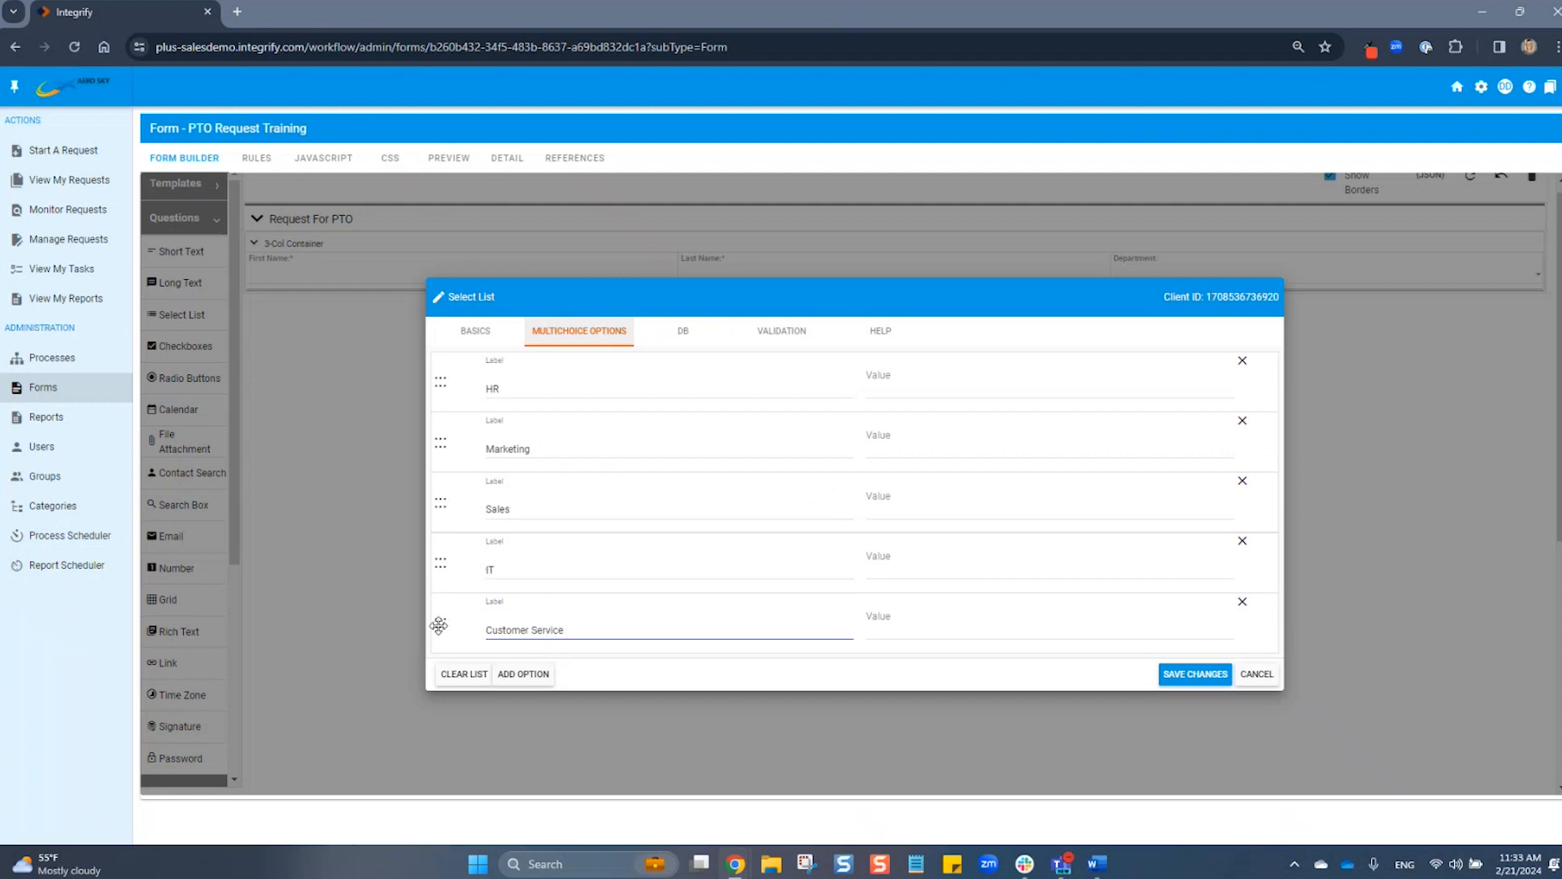
Reorder the Department options so Customer Service follows HR and Sales precedes Marketing
left_click_drag(442, 625, 439, 458)
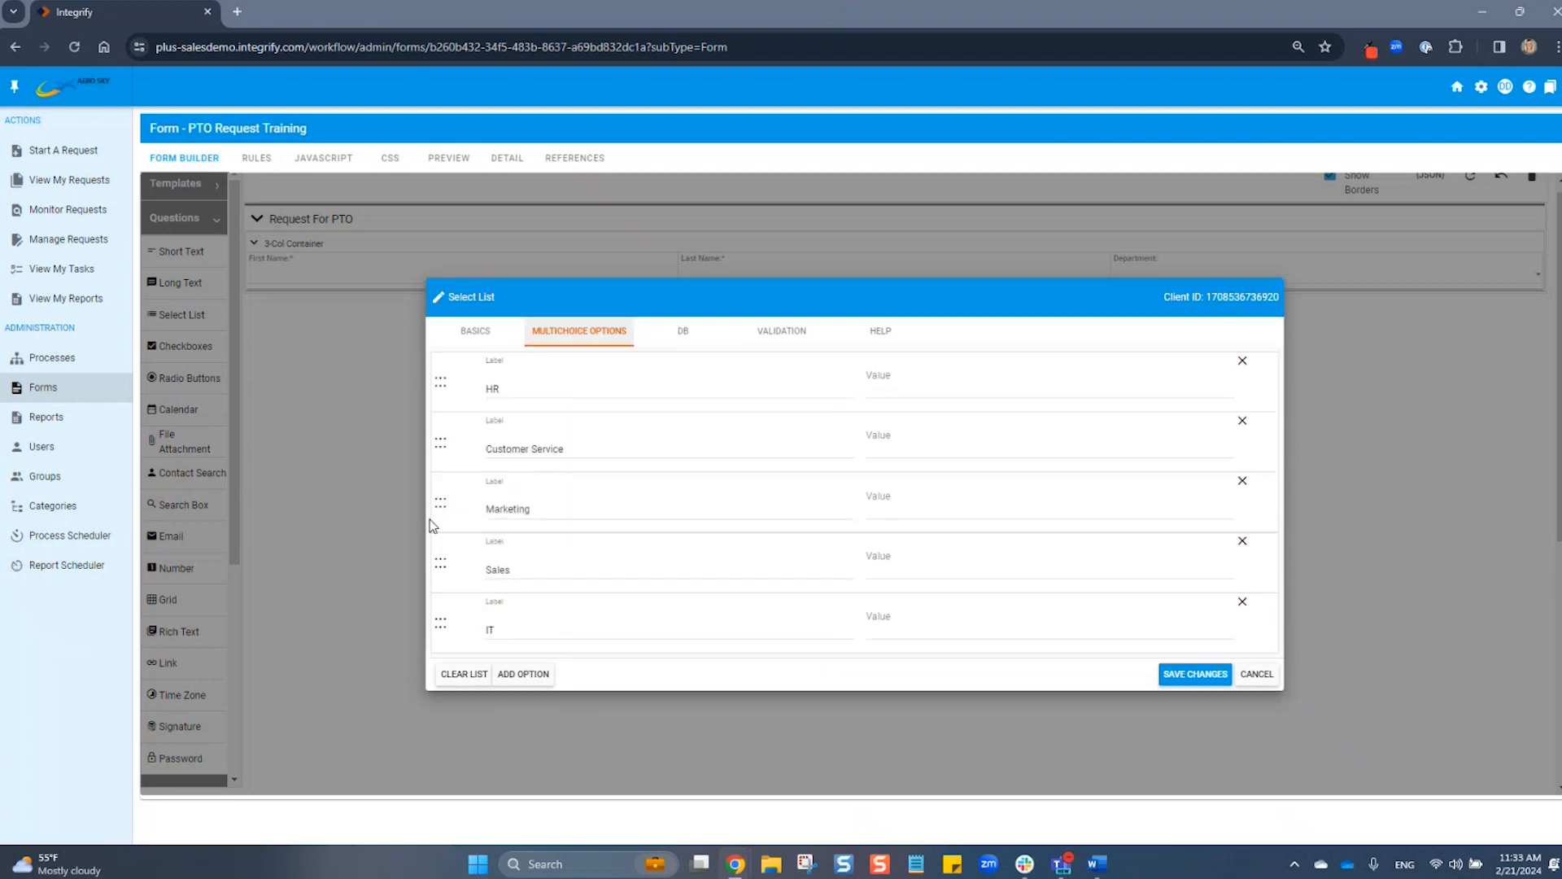
left_click_drag(441, 555, 443, 486)
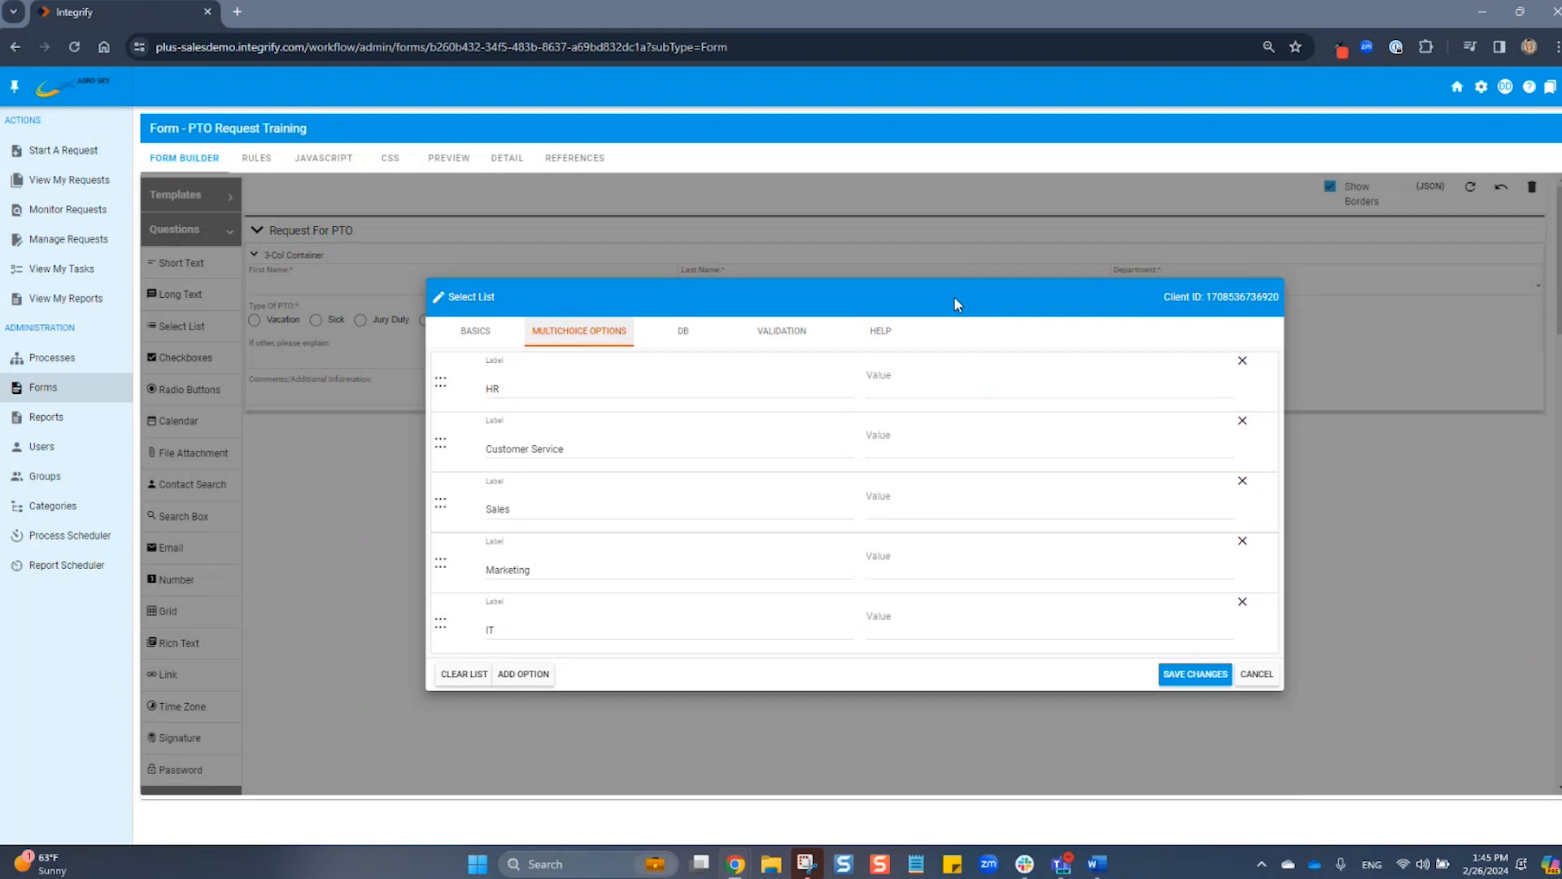
left_click(759, 382)
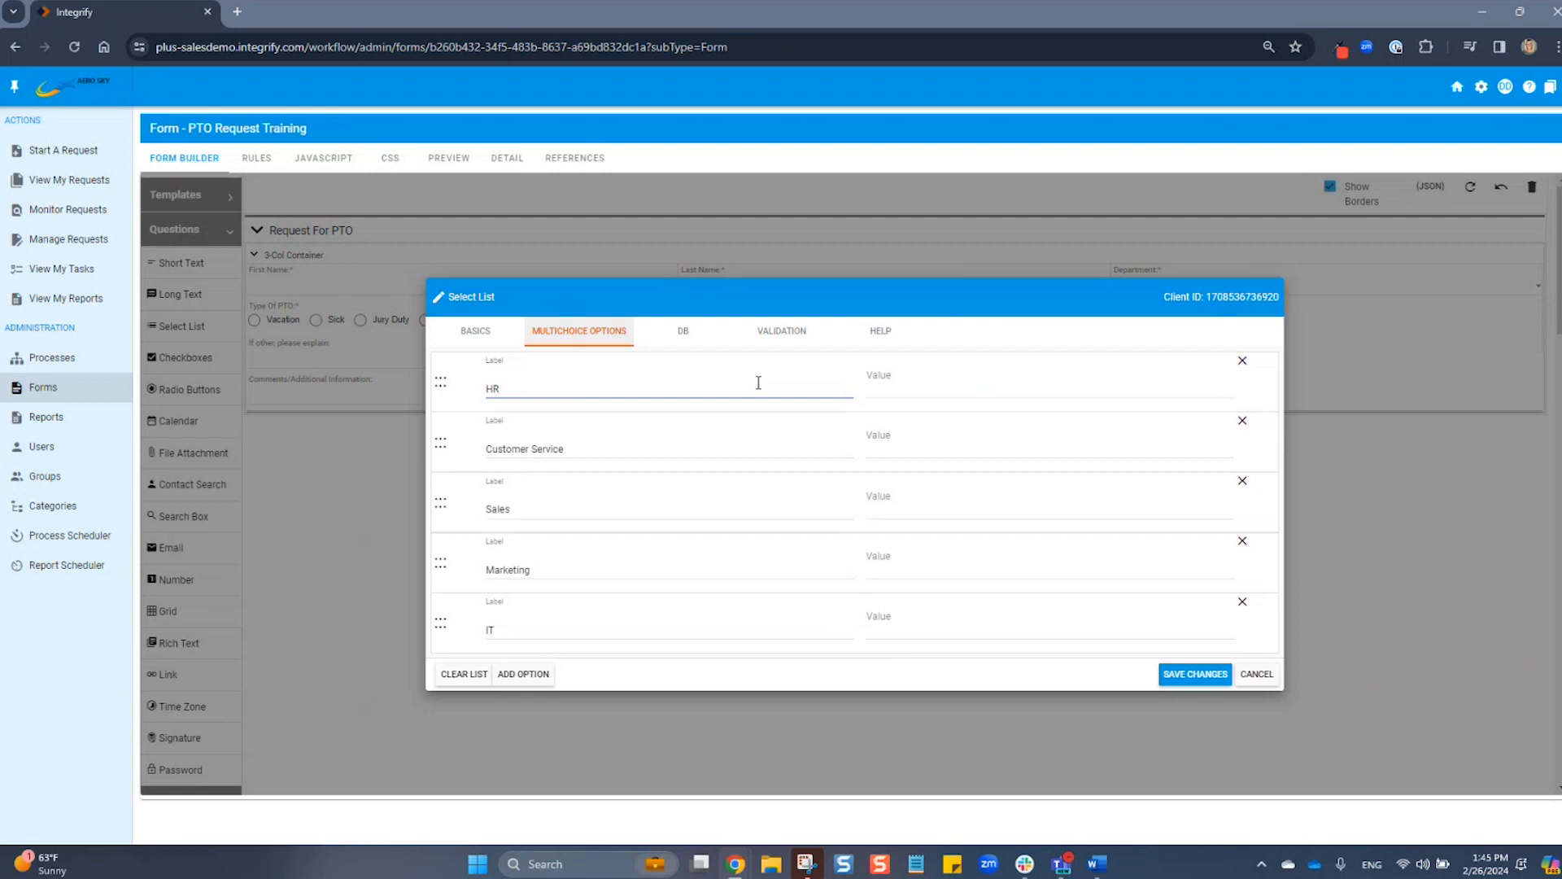
key("Tab")
key("Tab")
key("Tab")
key("Tab")
key("Tab")
key("Tab")
key("Tab")
key("Tab")
key("Tab")
key("Tab")
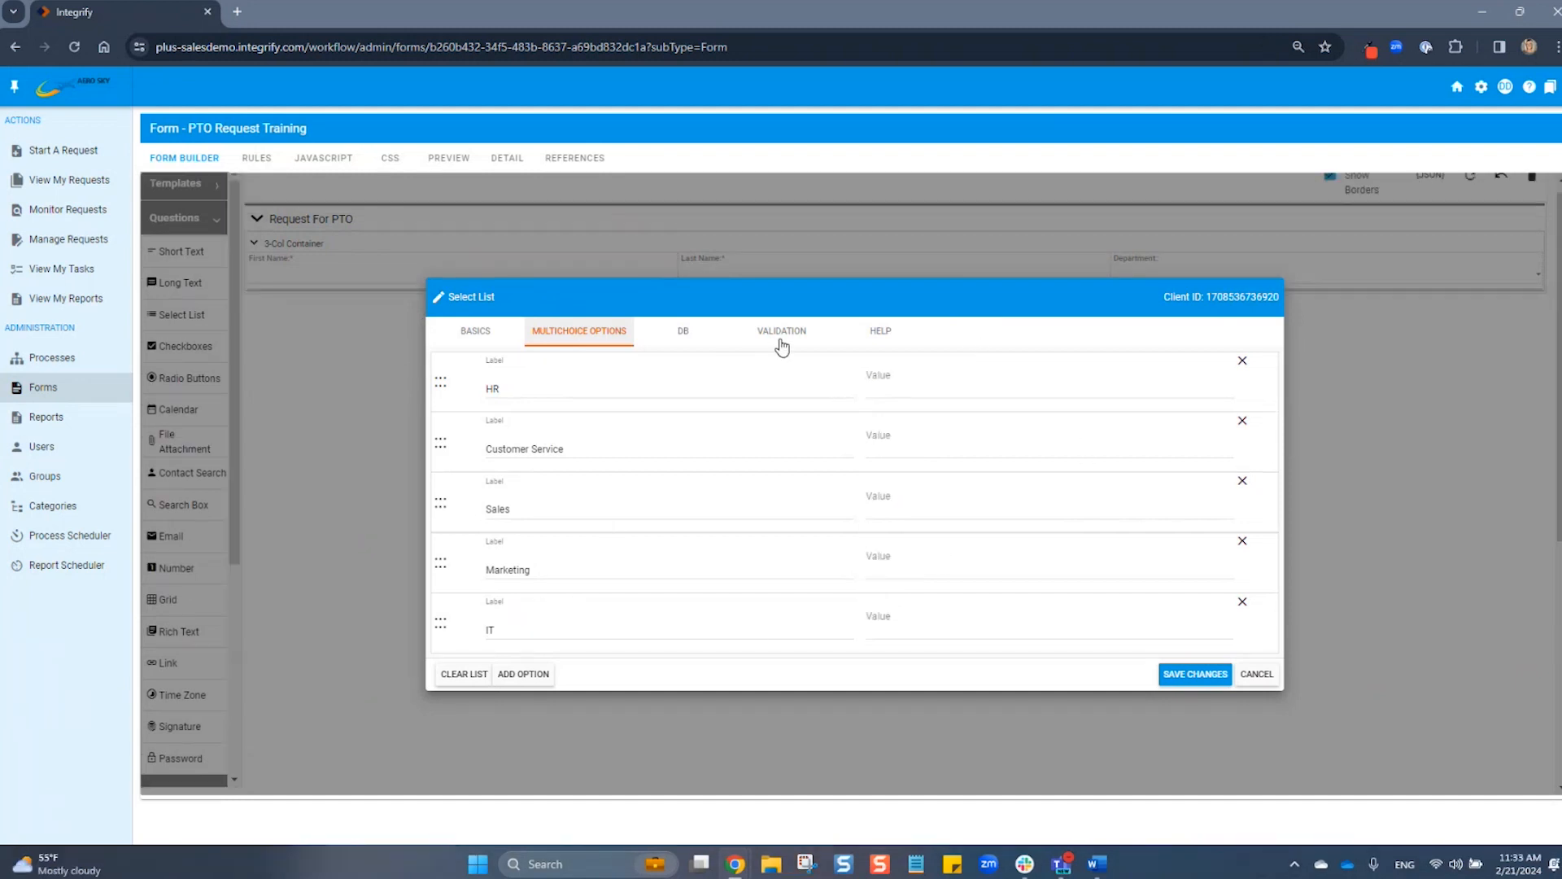
Make the Department question required in its validation settings and save the changes
left_click(780, 336)
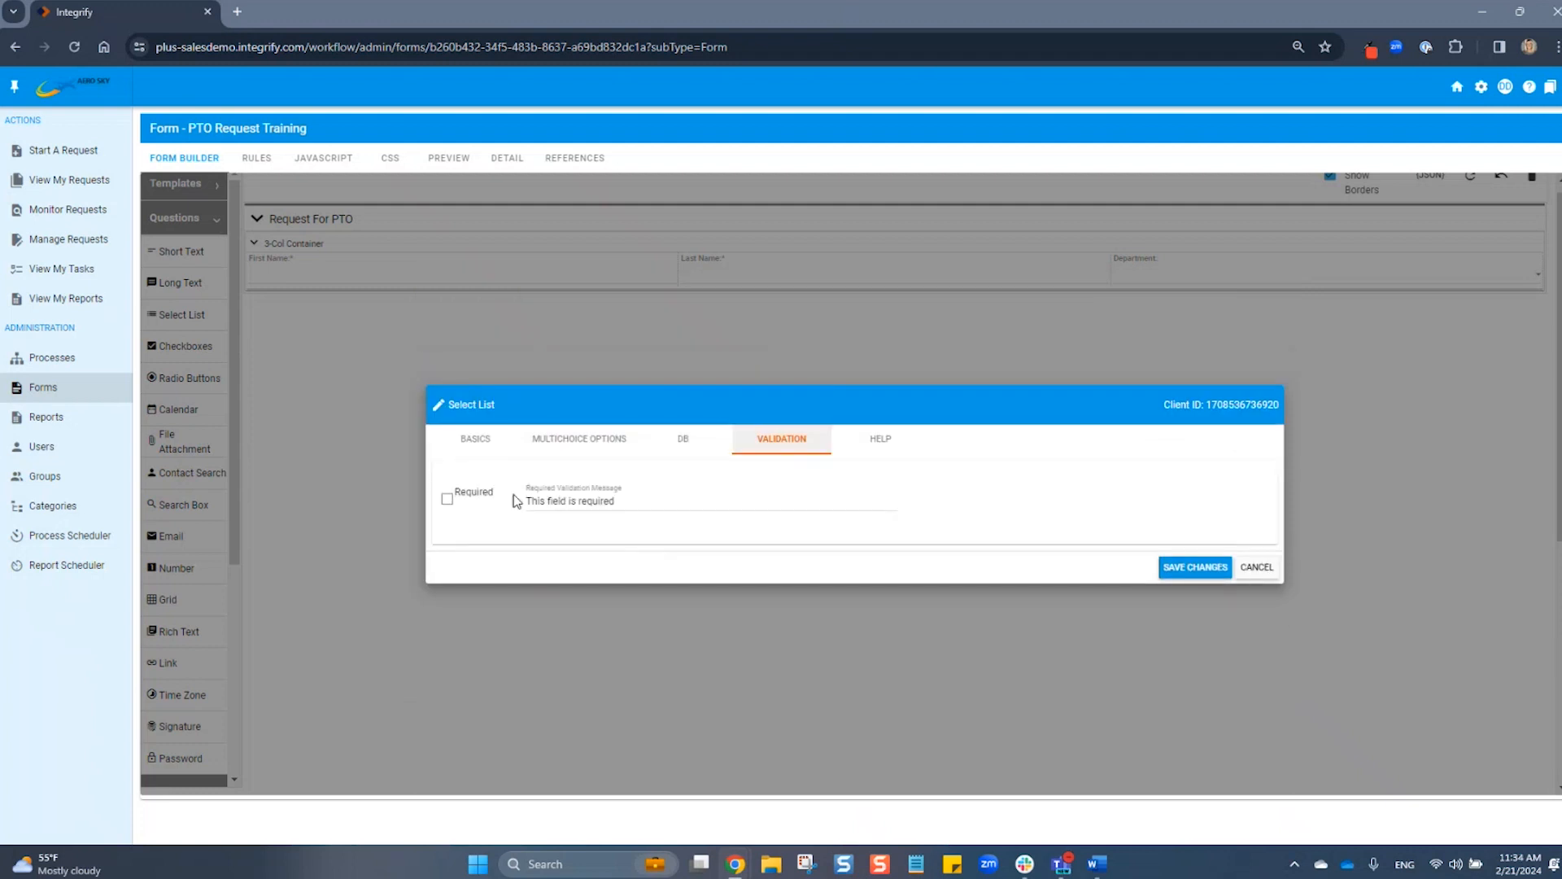
left_click(447, 498)
left_click(1198, 567)
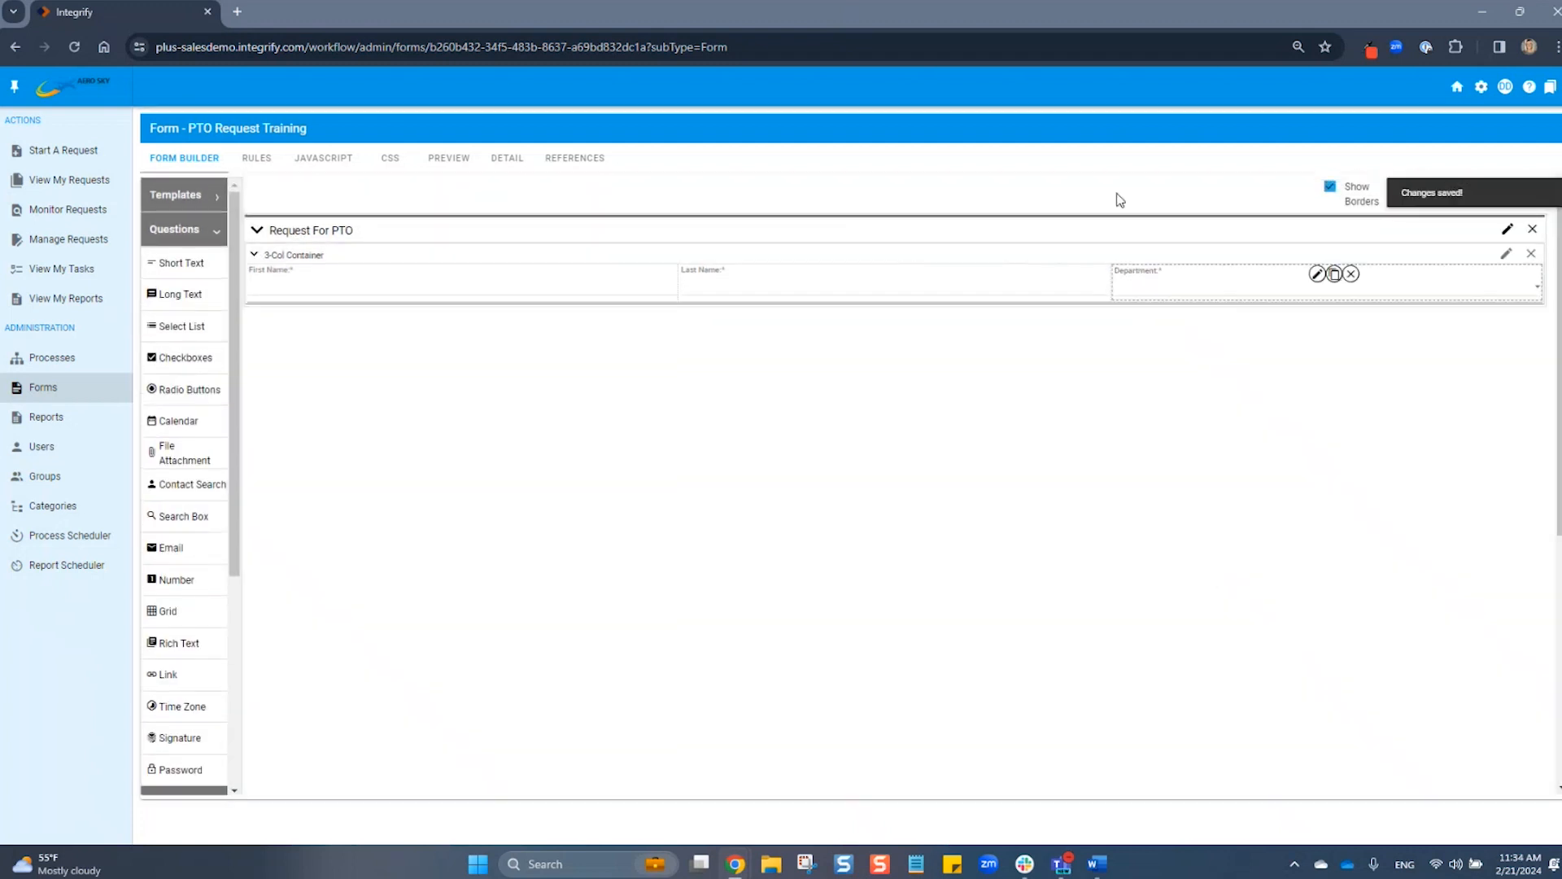
Preview the form, try the IT choice in the Department list, and return to the form builder
left_click(450, 169)
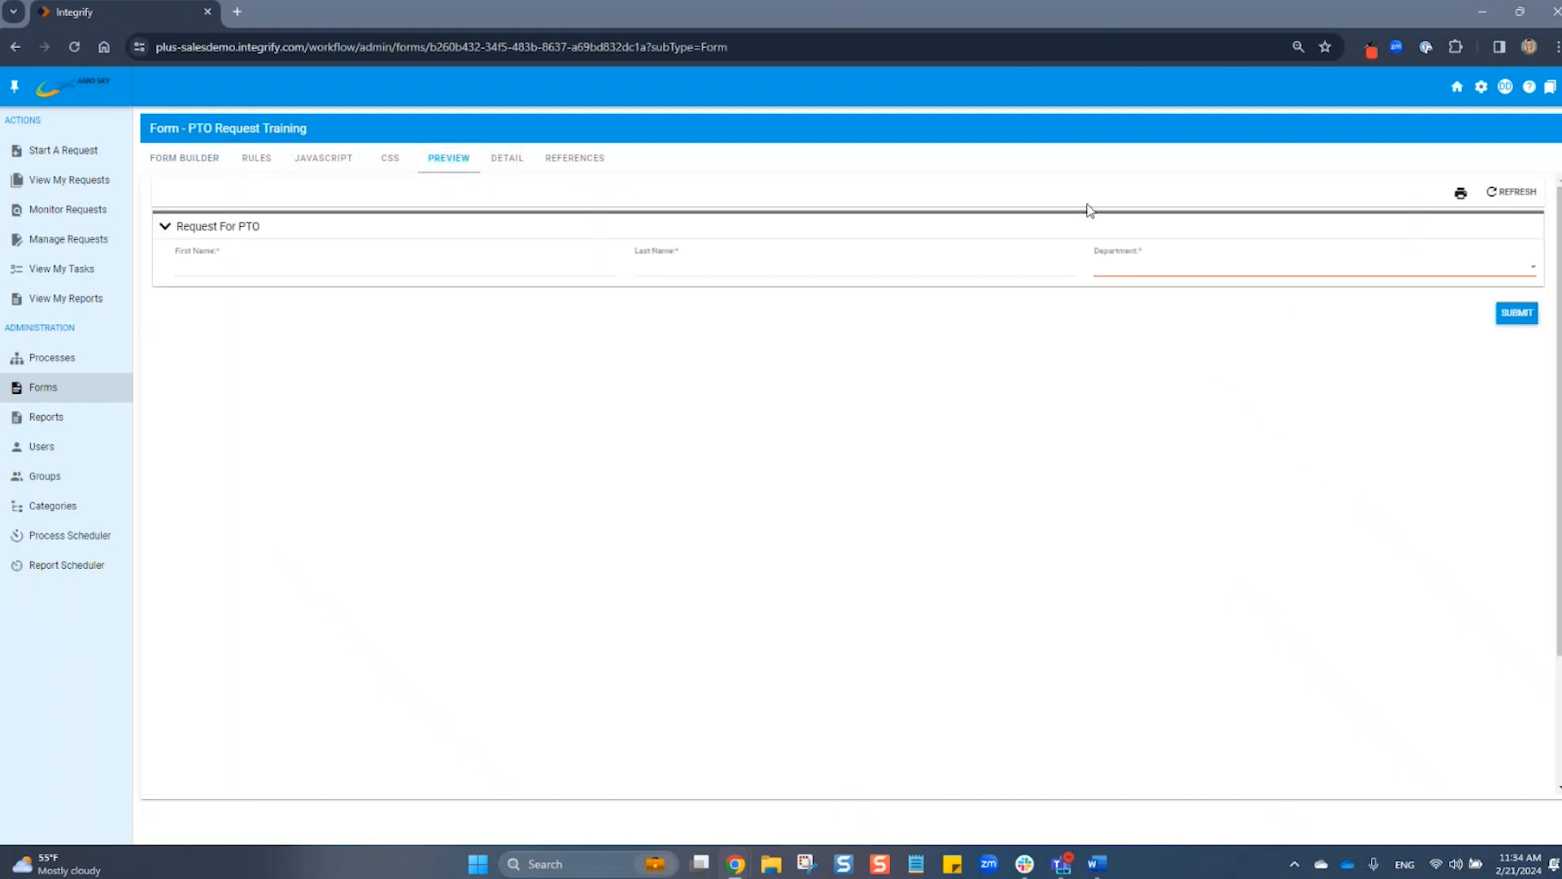
left_click(1259, 271)
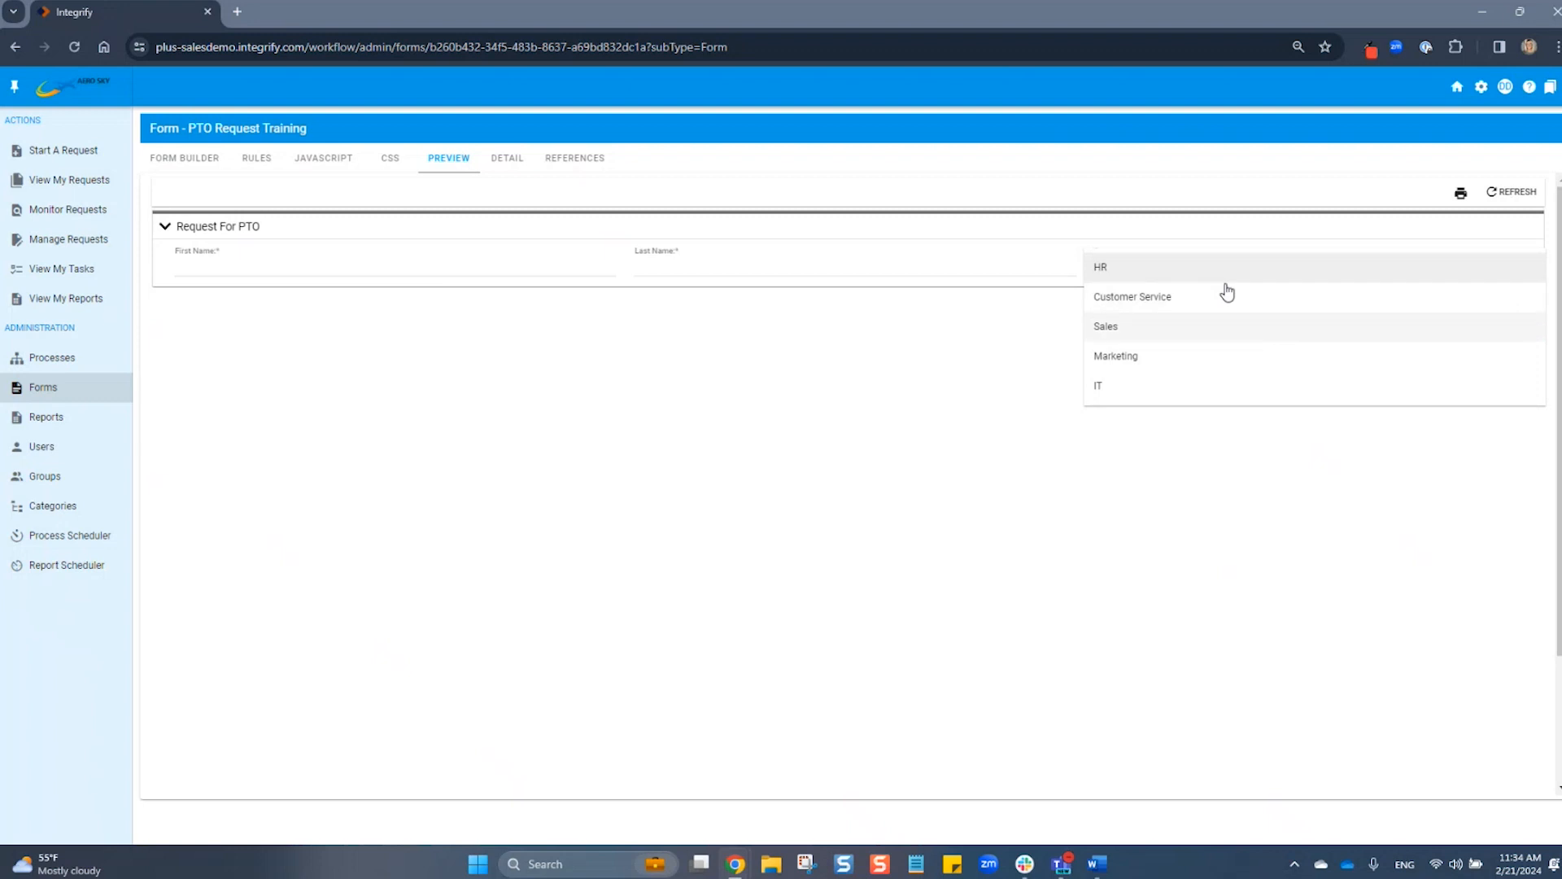
left_click(1185, 394)
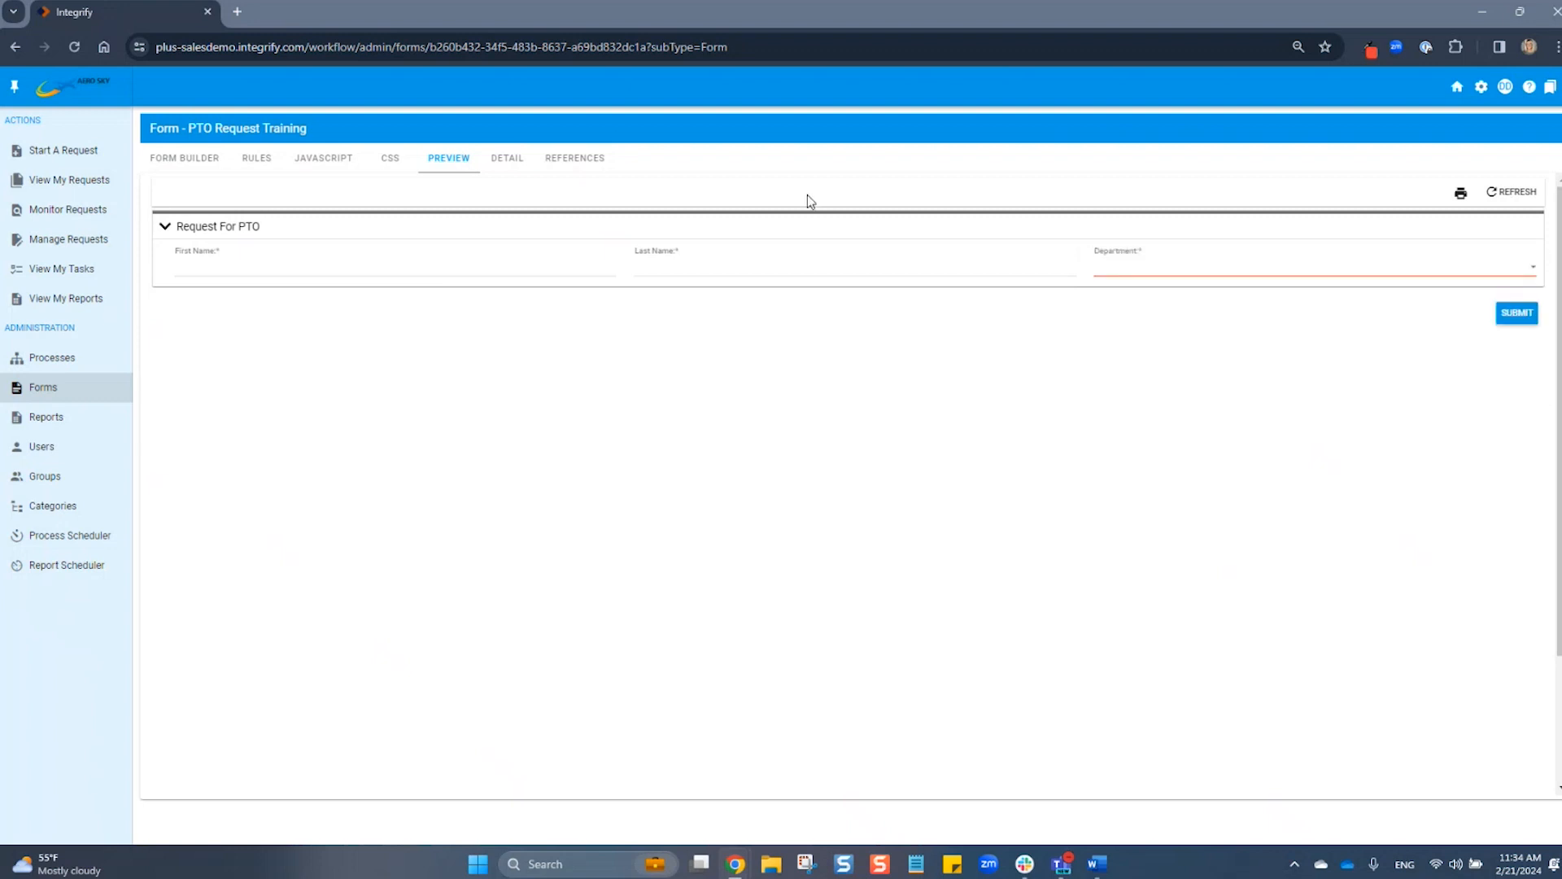
left_click(151, 158)
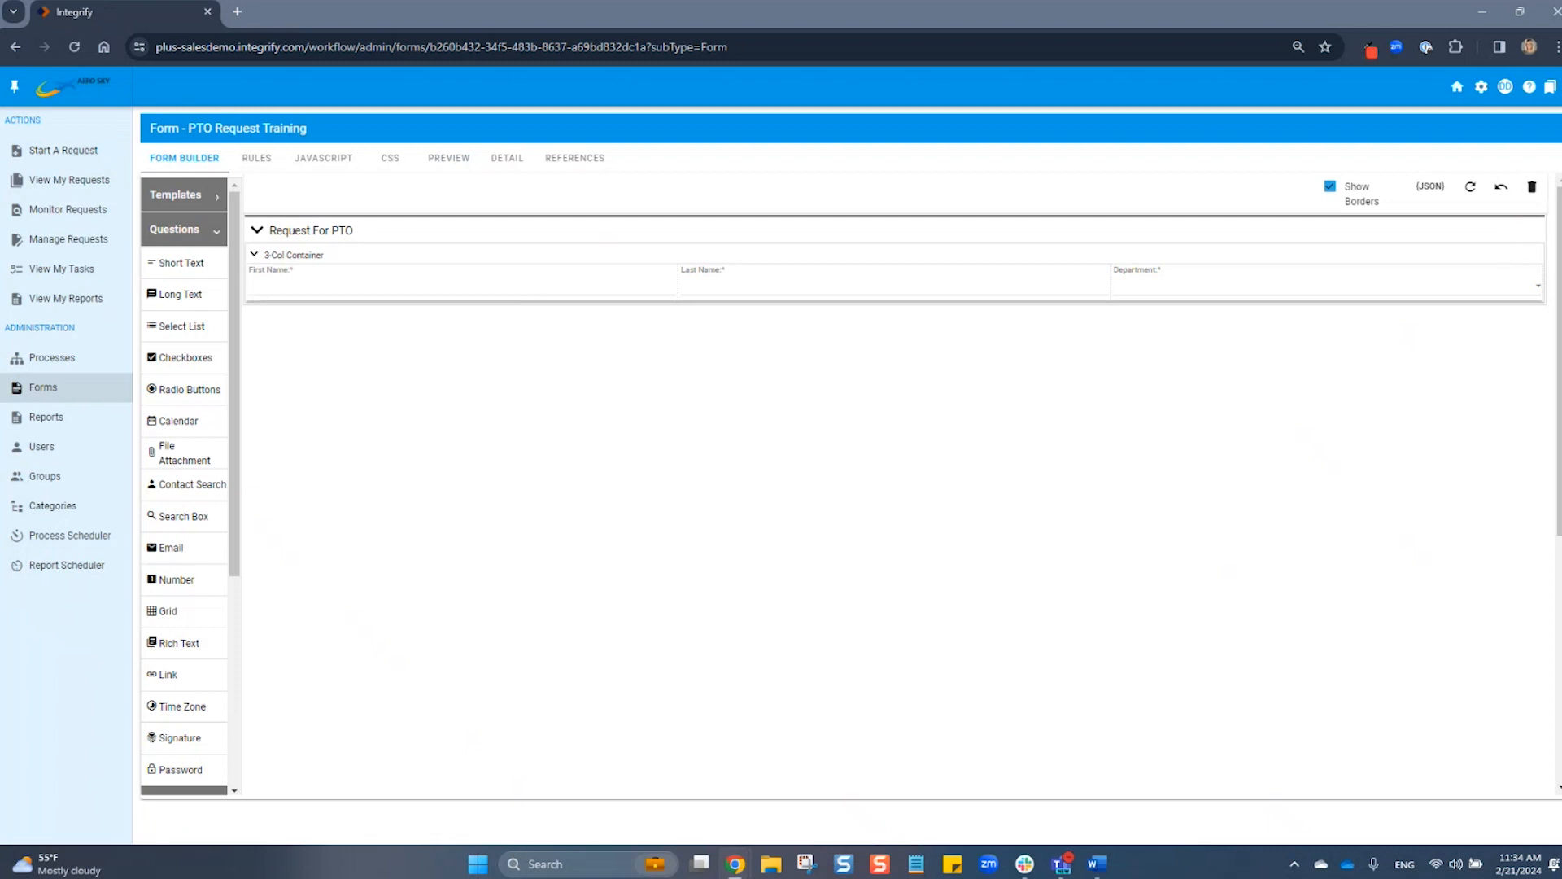
Add a Radio Buttons question labelled "Type Of PTO:" beneath the First Name question
left_click_drag(202, 401, 391, 297)
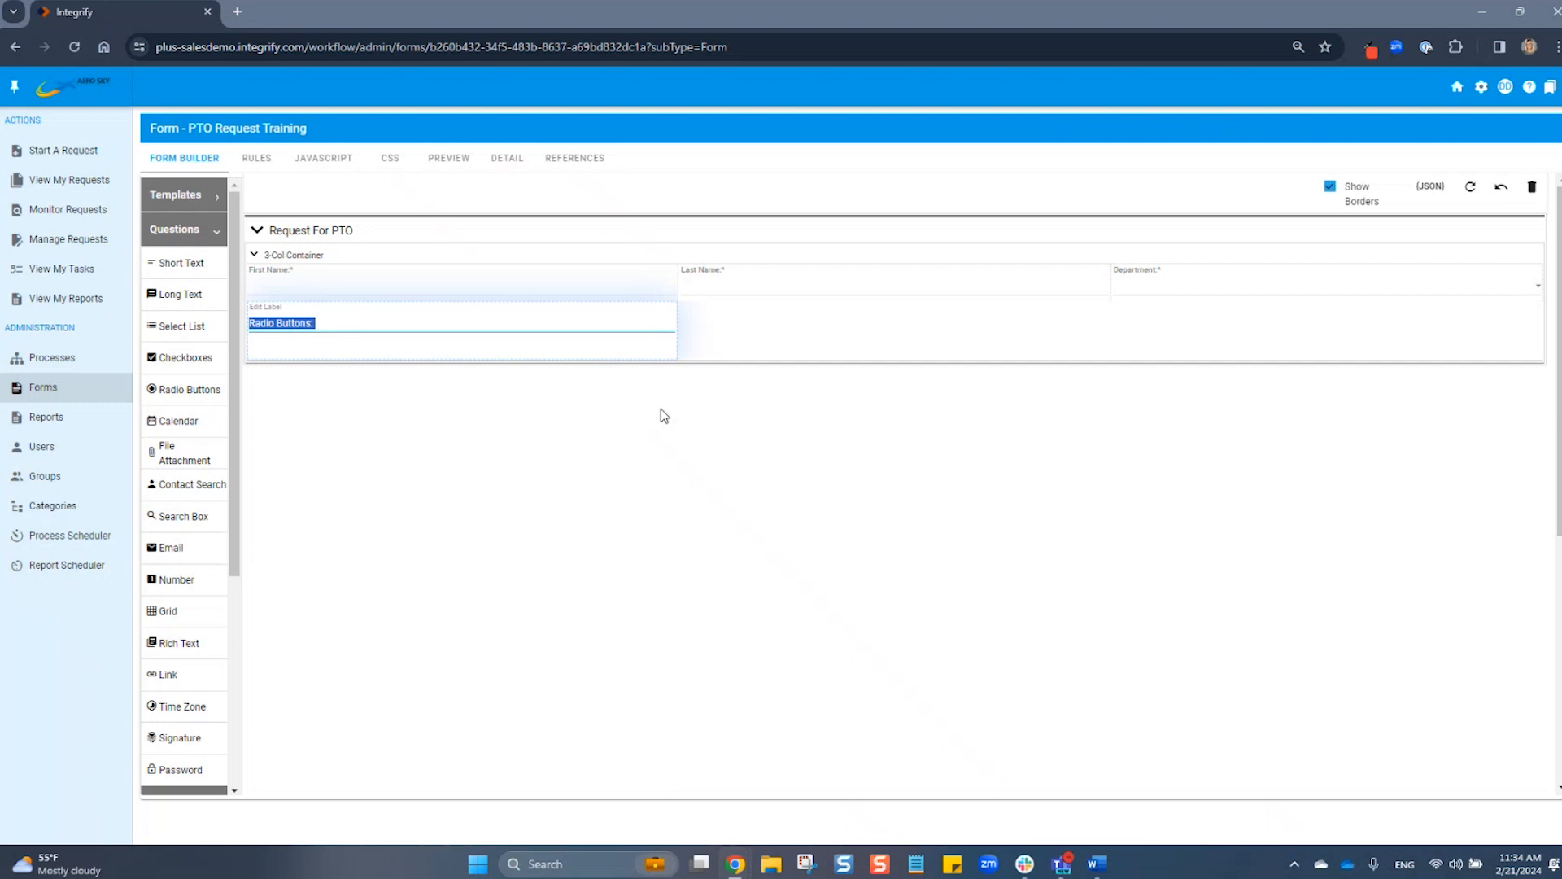
type("Type Of PTO")
key("Return")
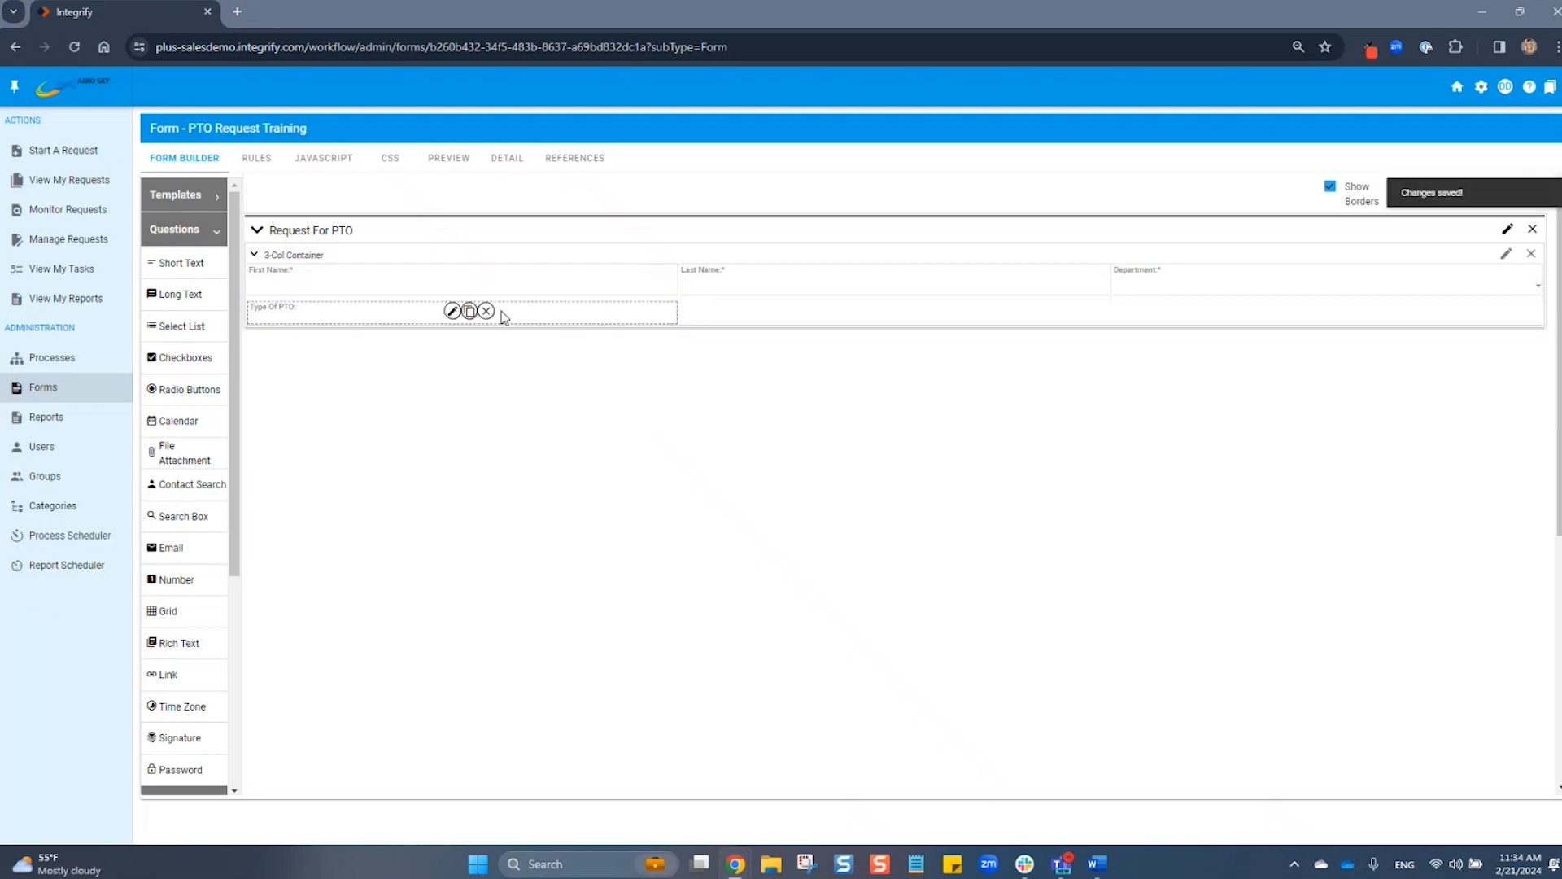
Add two extra radio button rows to the Type Of PTO question and label the first option Vacation
left_click(454, 312)
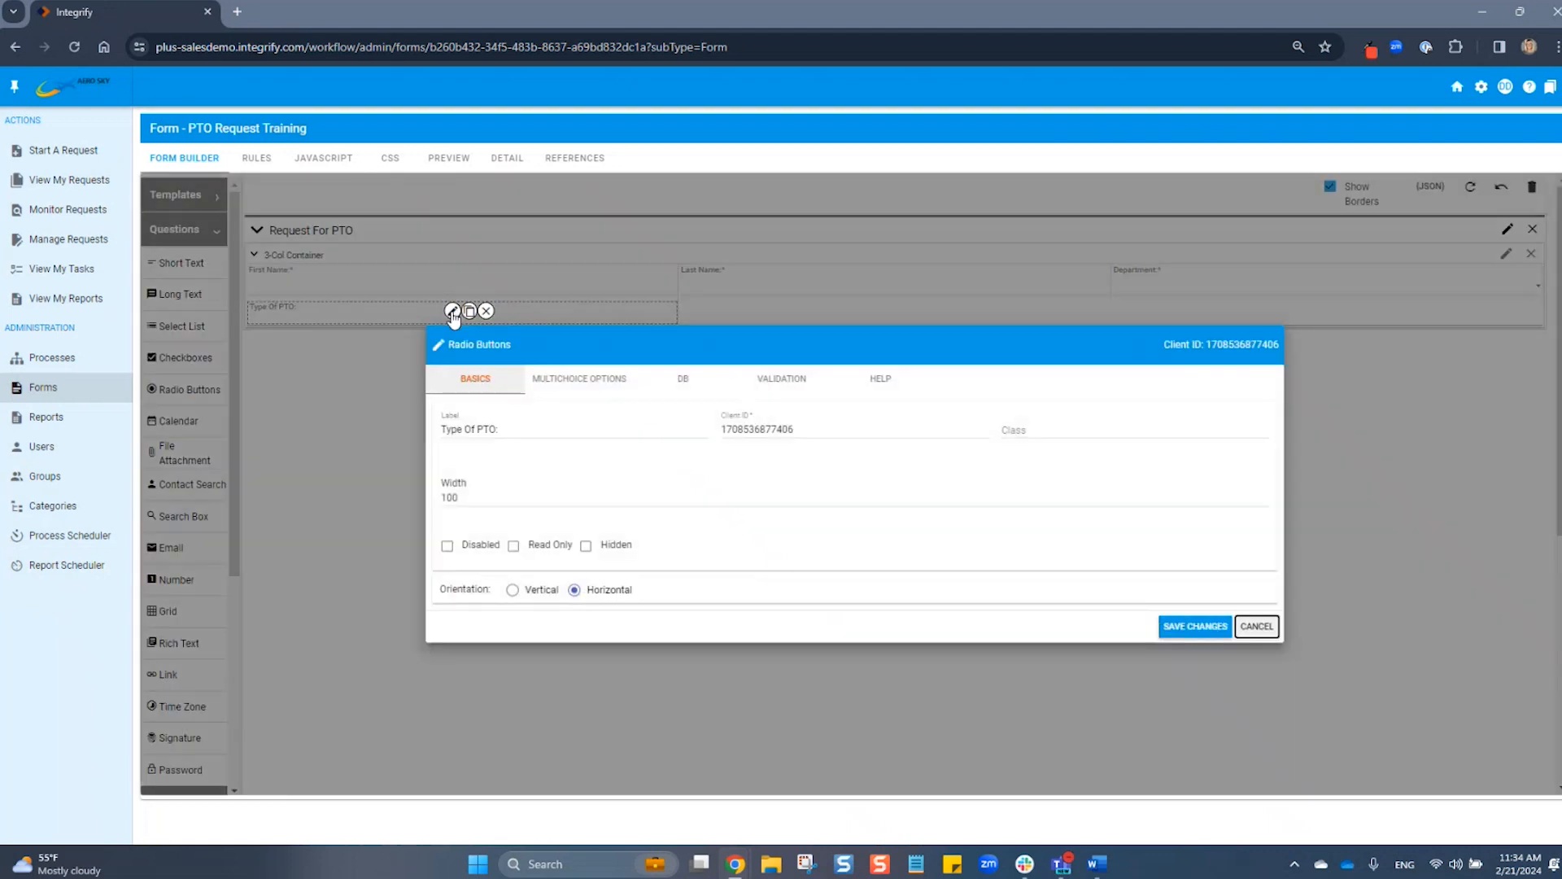
left_click(606, 378)
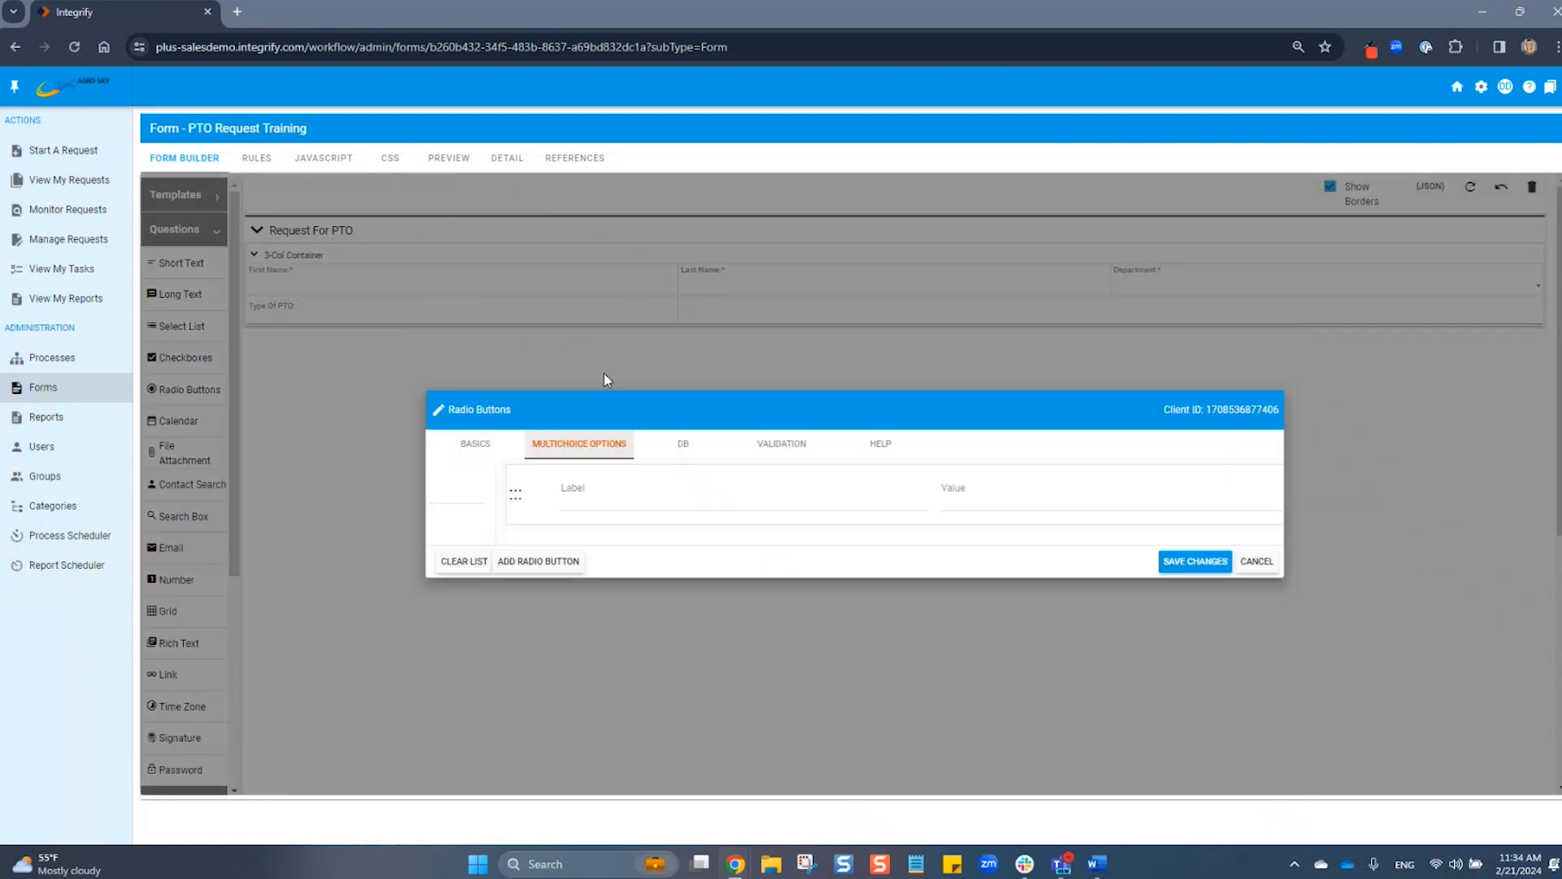
left_click(549, 561)
left_click(550, 587)
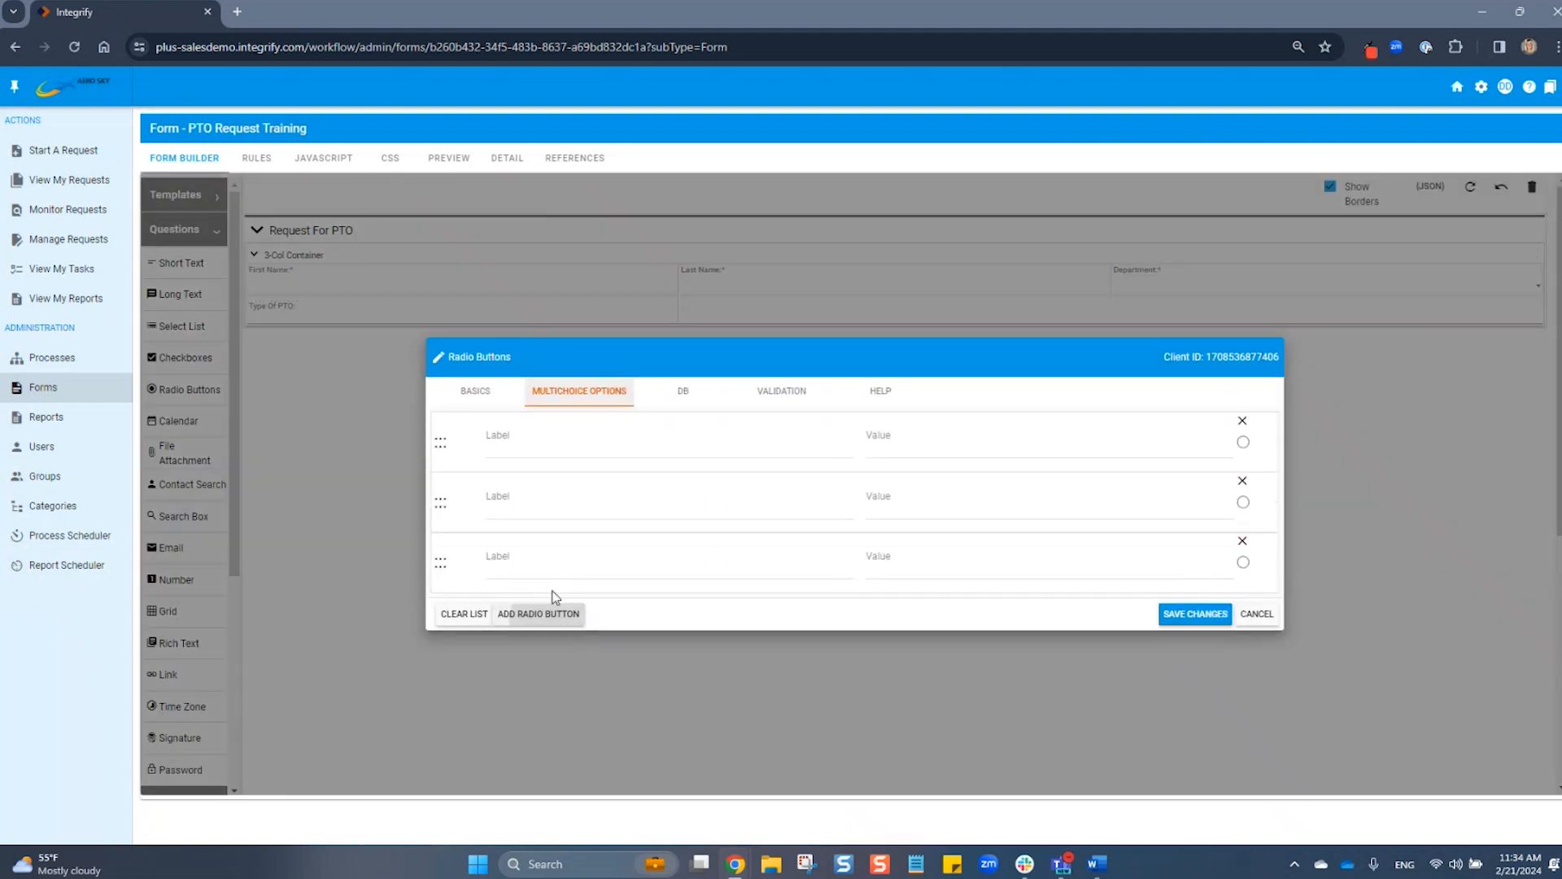
left_click(530, 446)
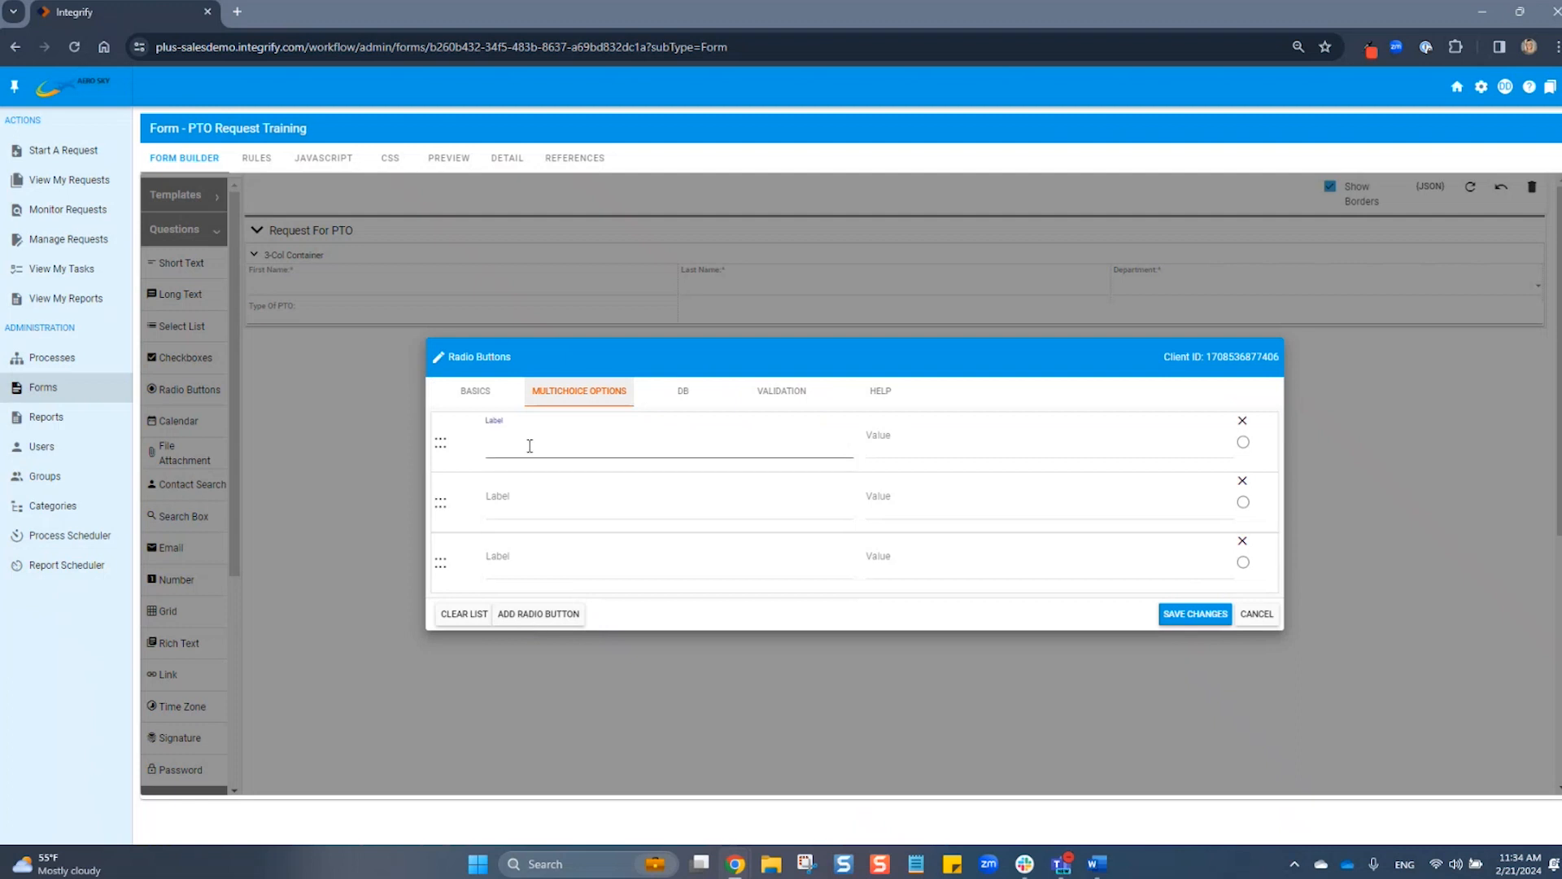
type("ac")
key("BackSpace")
key("BackSpace")
type("Vacation")
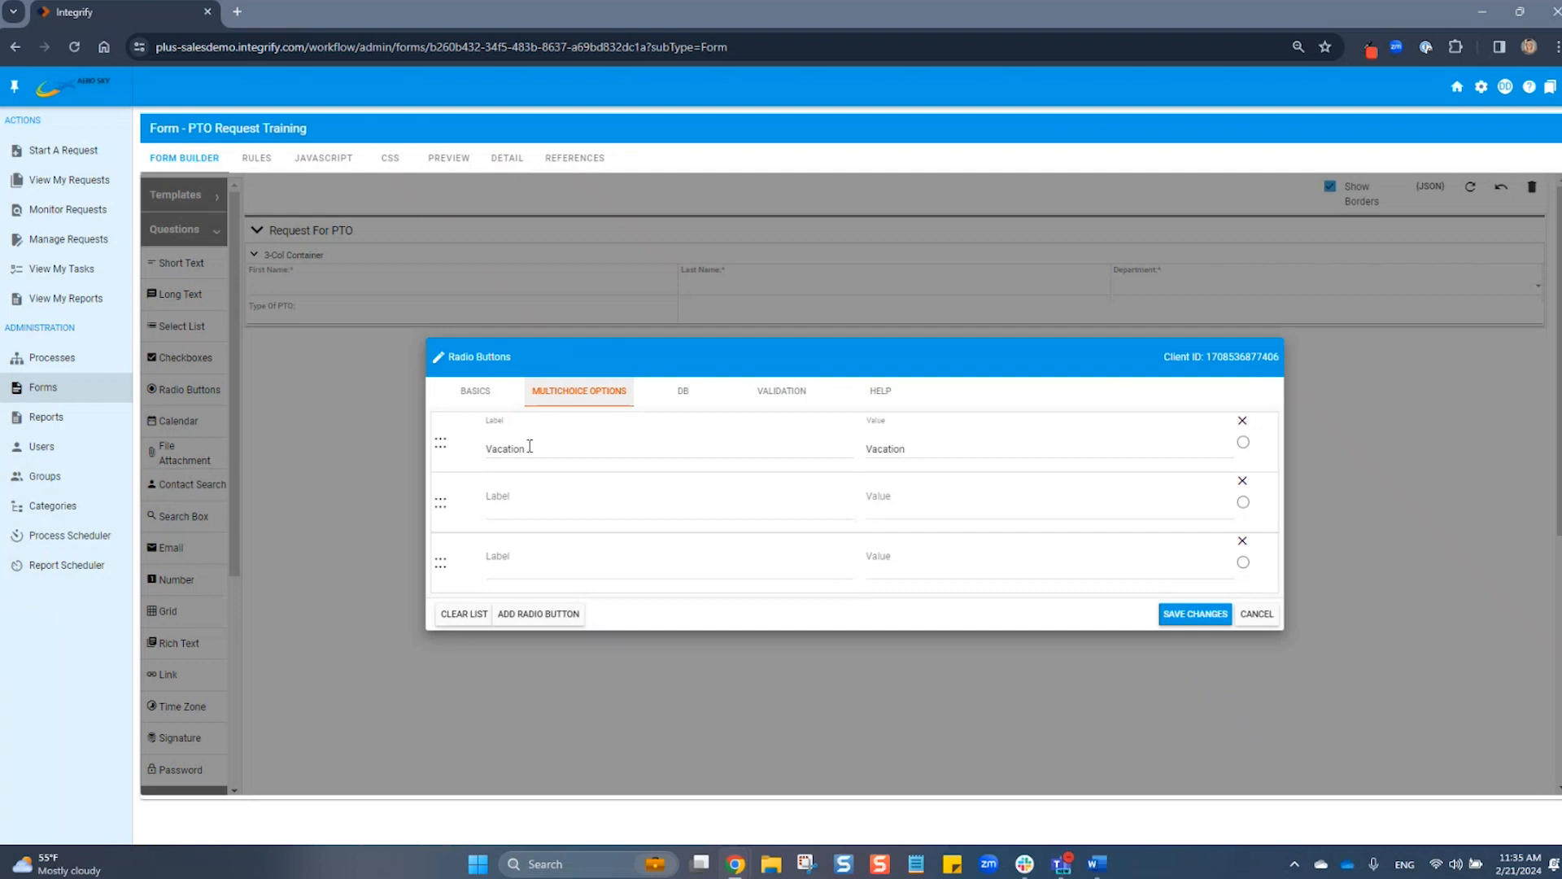
Label the remaining Type Of PTO options Sick and Jury Duty, and add a fourth option labelled Other
left_click(558, 507)
type("Sick")
left_click(508, 569)
type("Jury Duty")
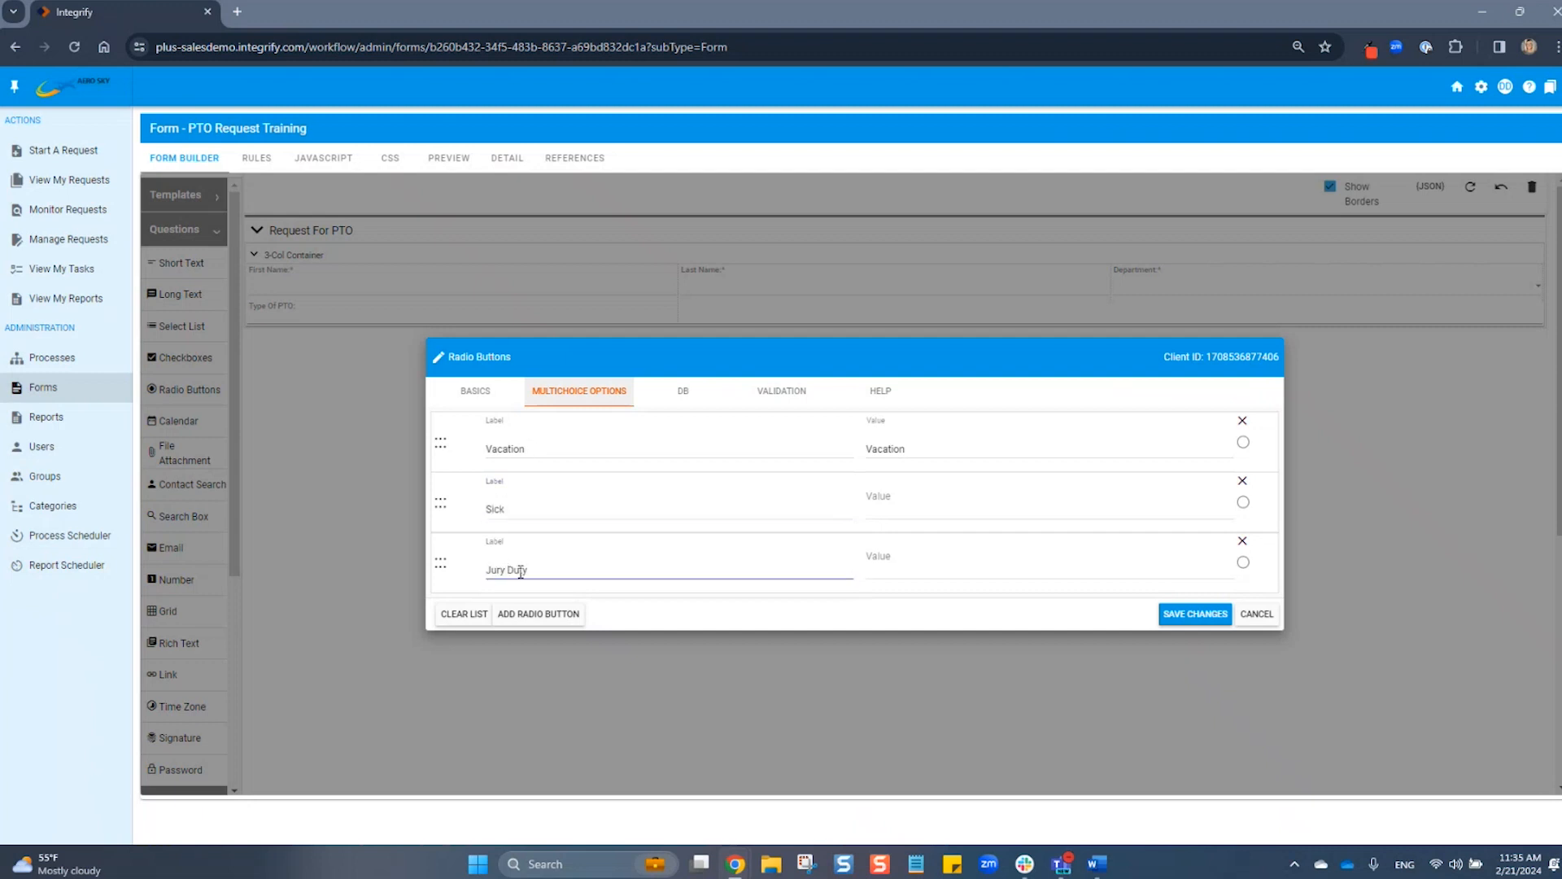
left_click(572, 614)
left_click(570, 604)
type("Other")
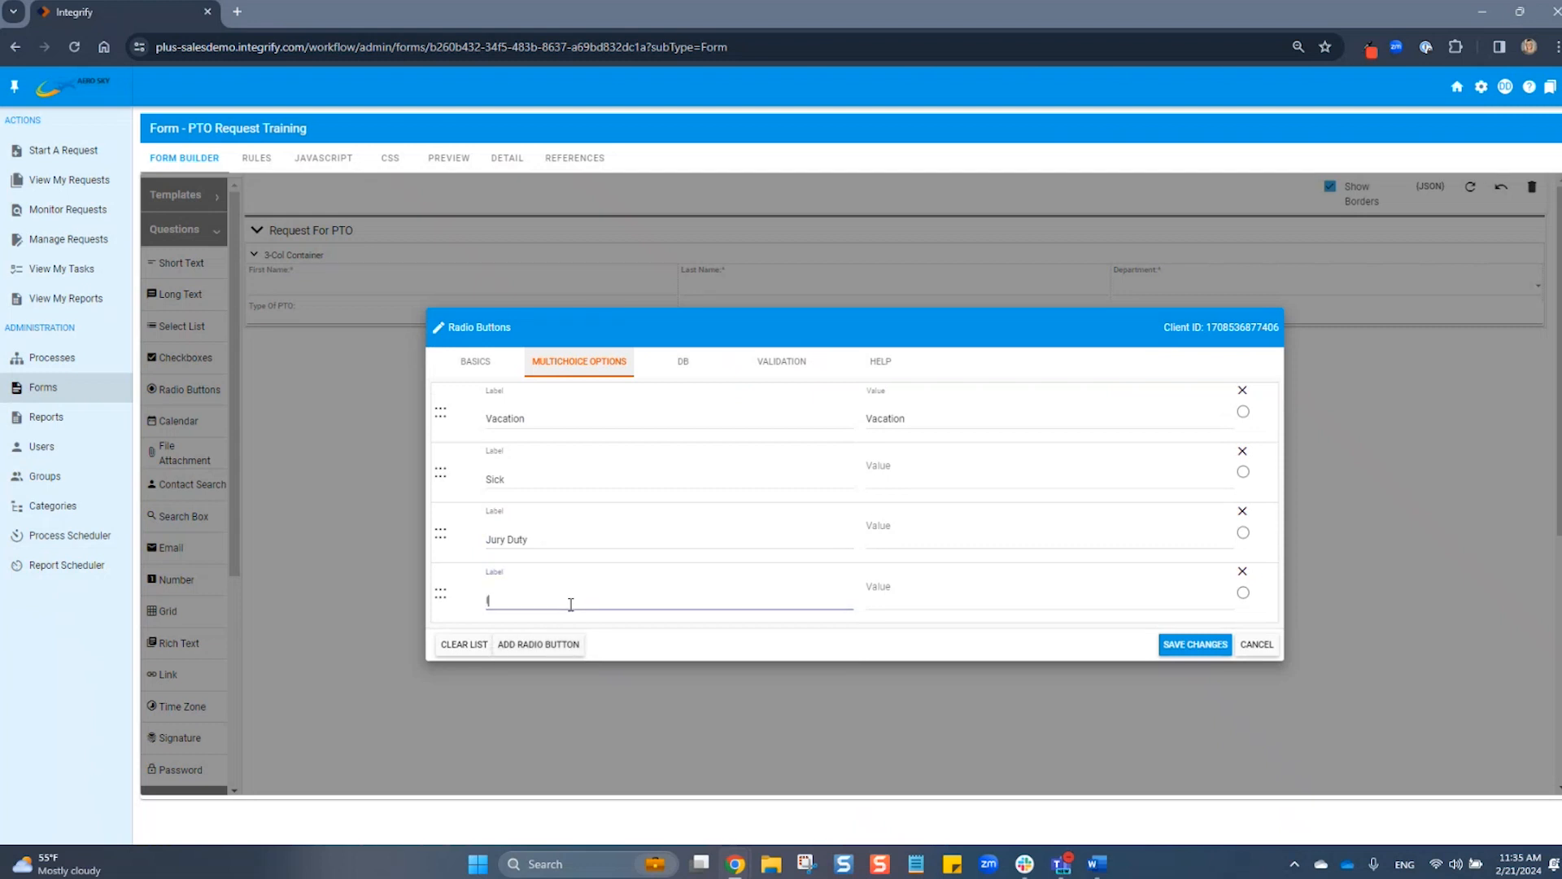
type("Other")
Make the Type Of PTO question required in its validation settings and save the changes
left_click(776, 363)
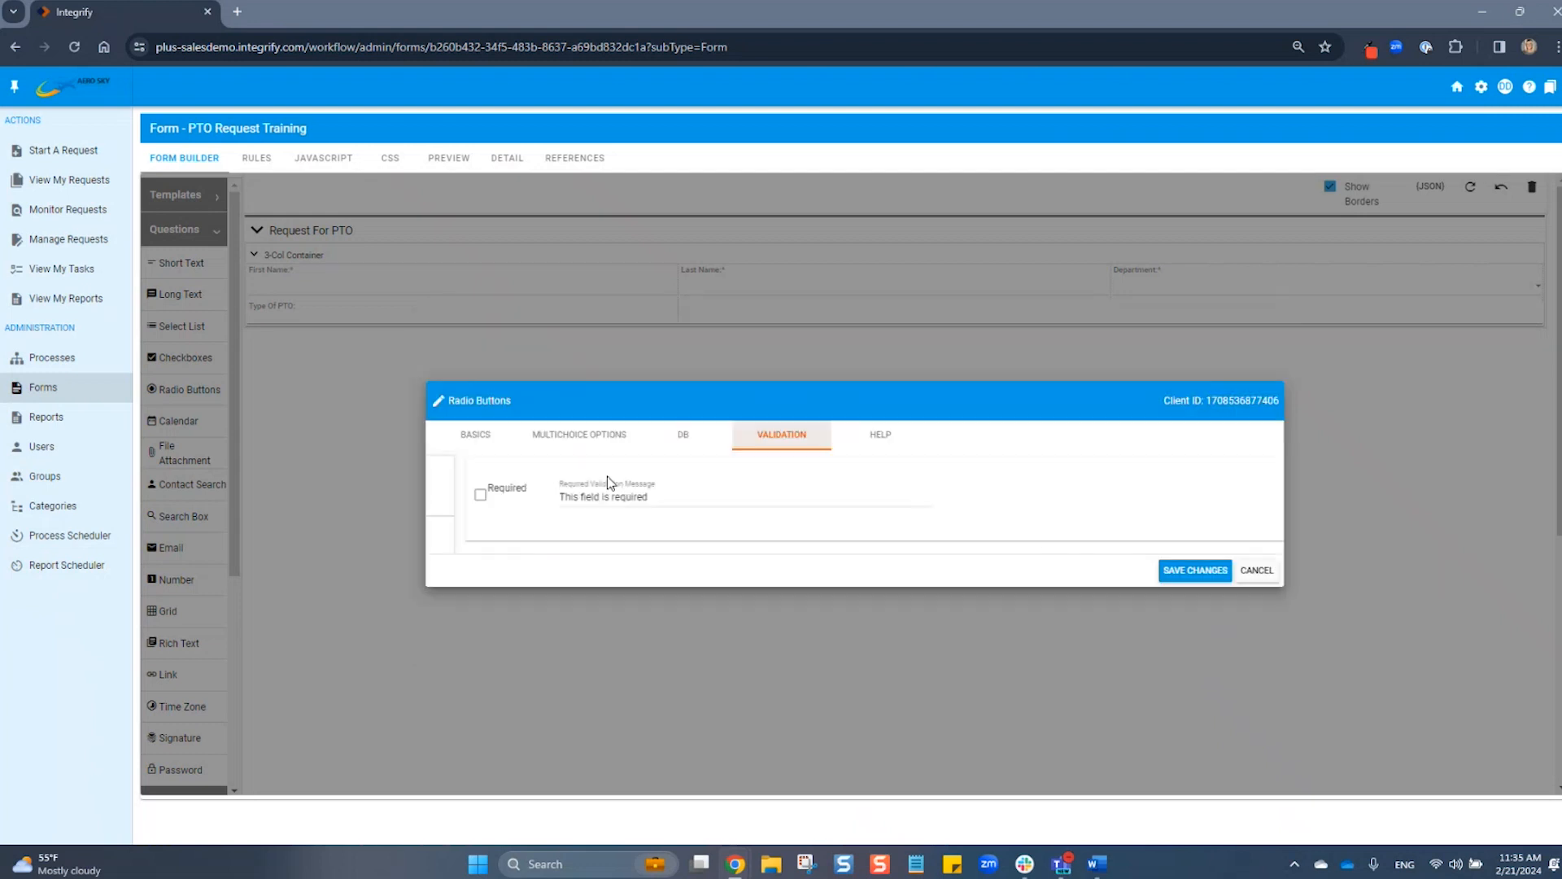
left_click(447, 498)
left_click(1193, 567)
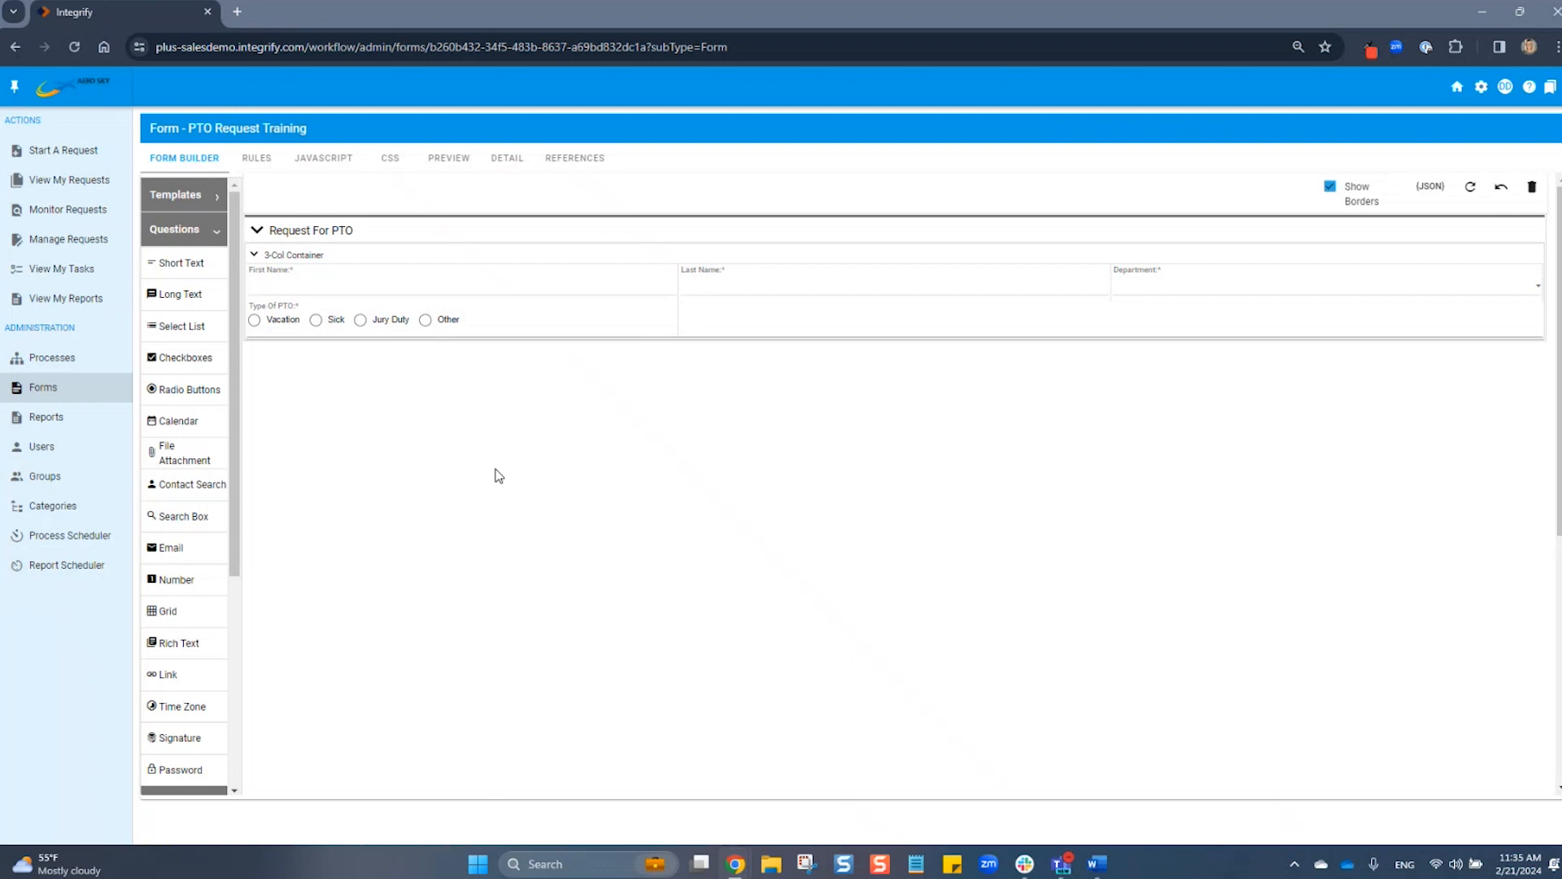
Add a Short Text question labelled "If other, please explain:" beneath the Type Of PTO question
scroll(488, 476, "down", 1)
left_click_drag(167, 249, 438, 371)
type("If ot")
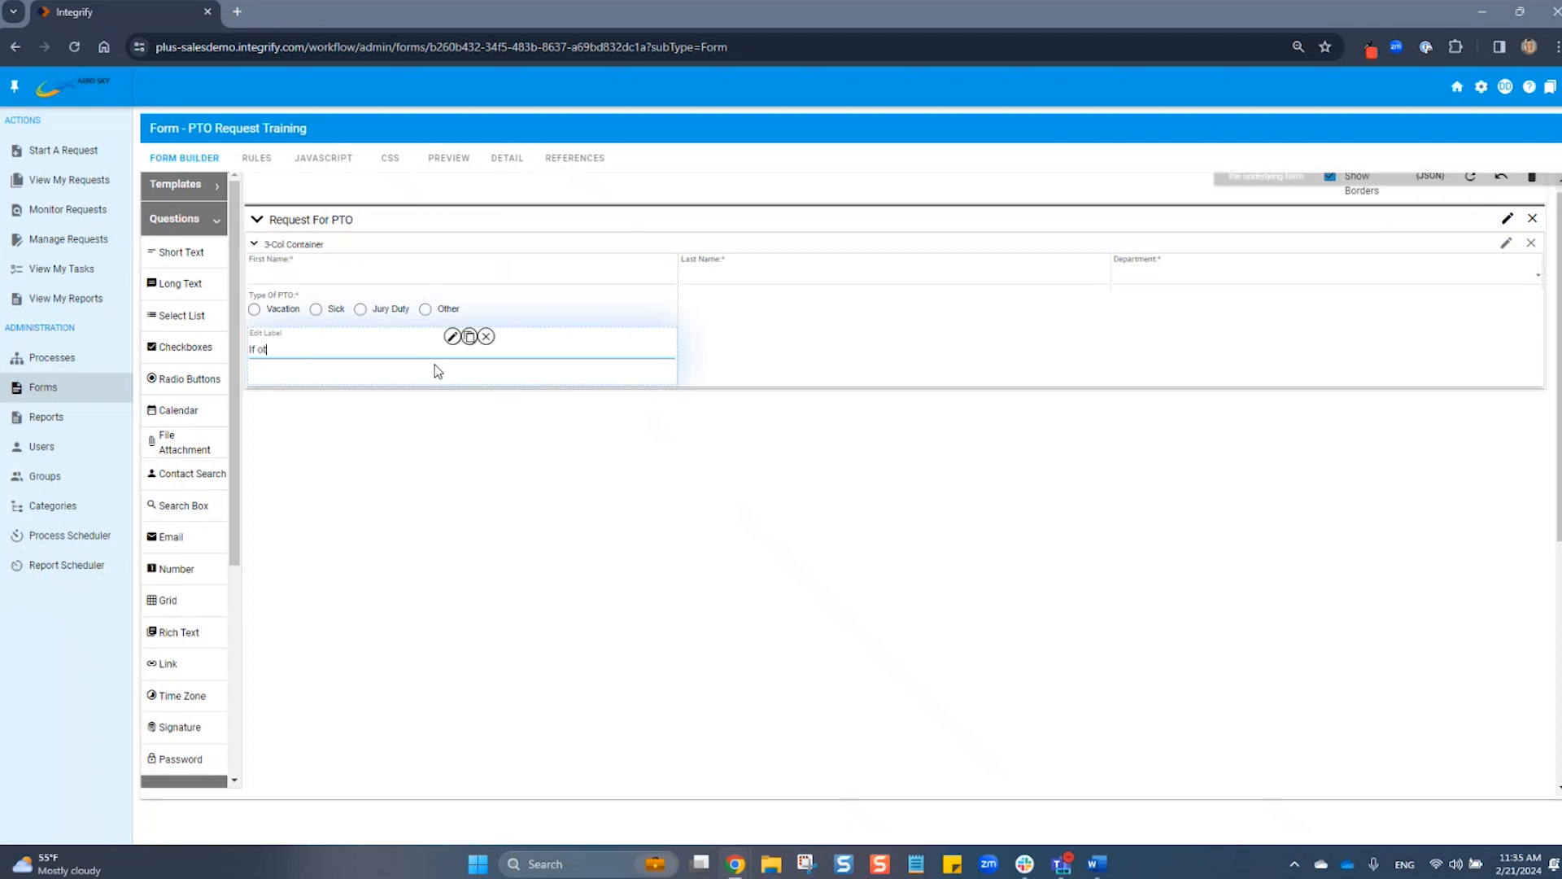
type("her, please explain")
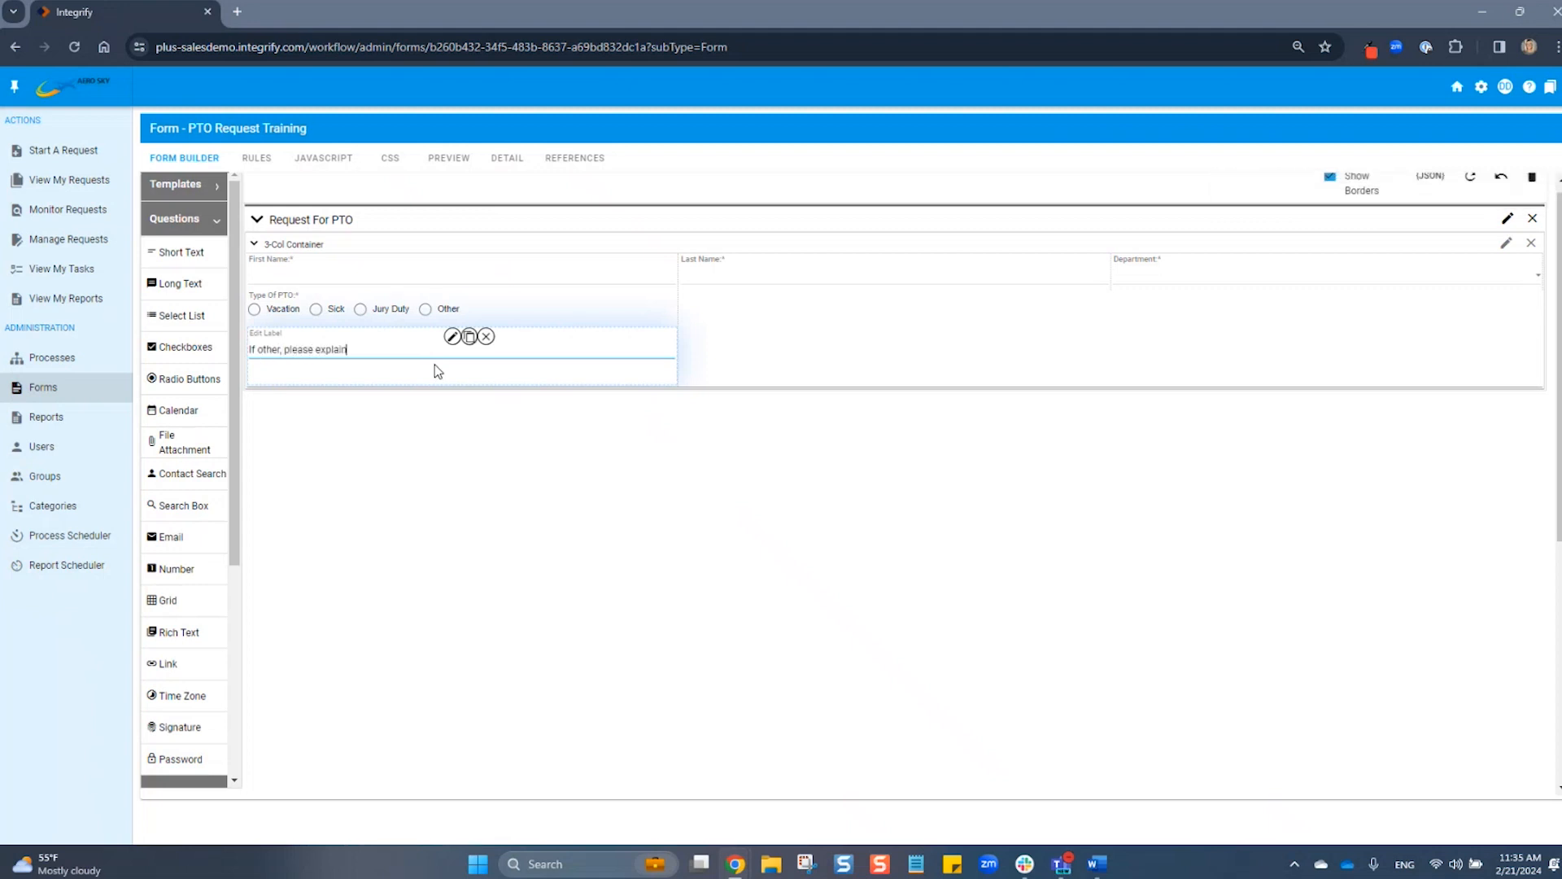
left_click(613, 656)
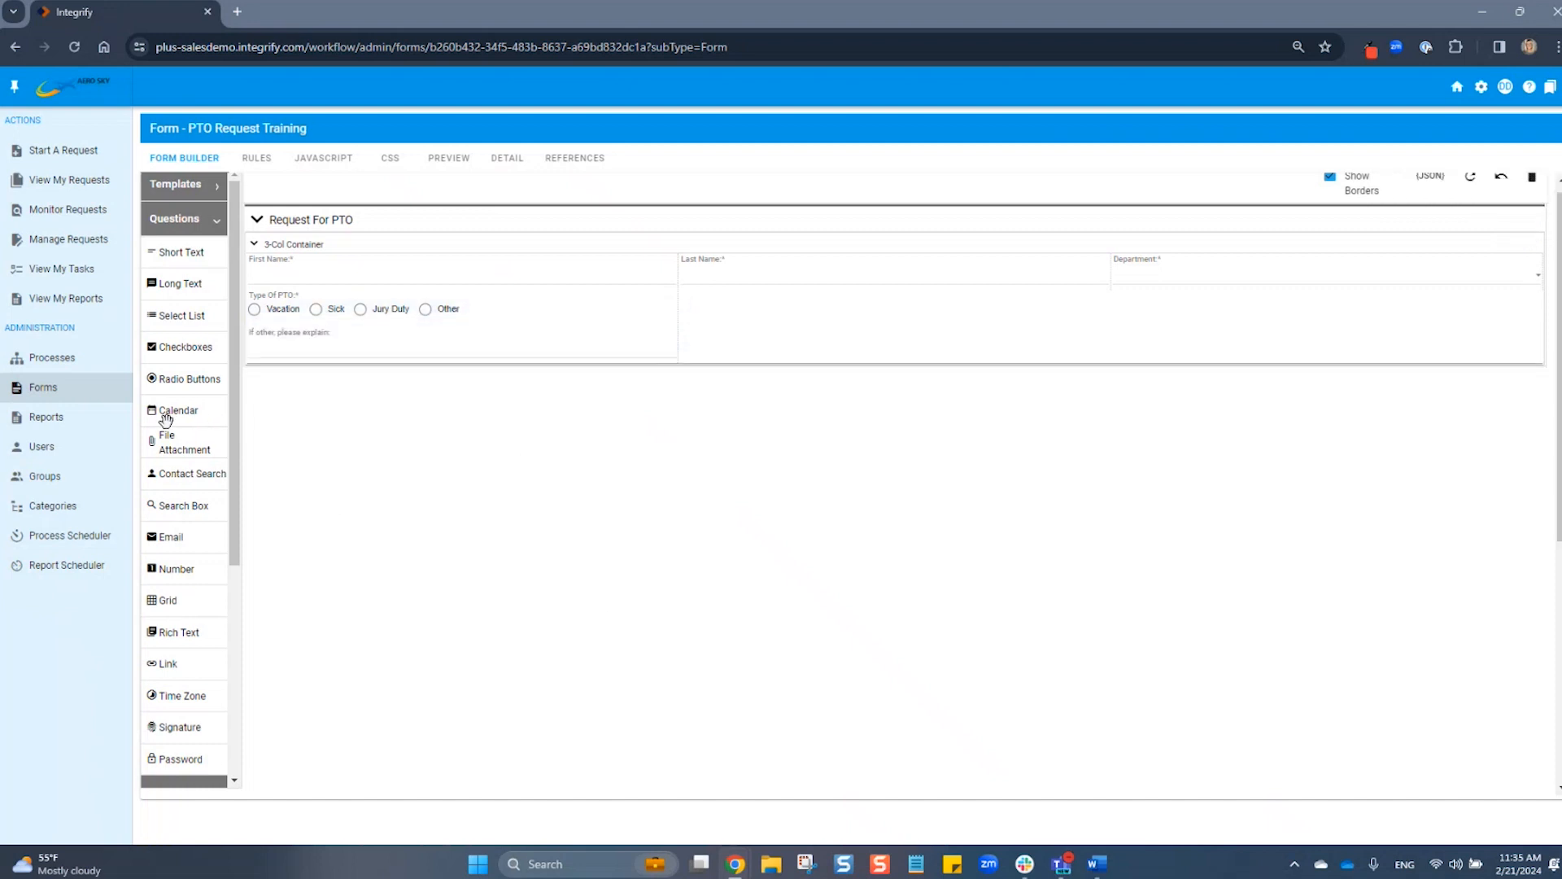
Add a Calendar question labelled "Start Date:" beneath the Last Name question
left_click_drag(166, 417, 764, 331)
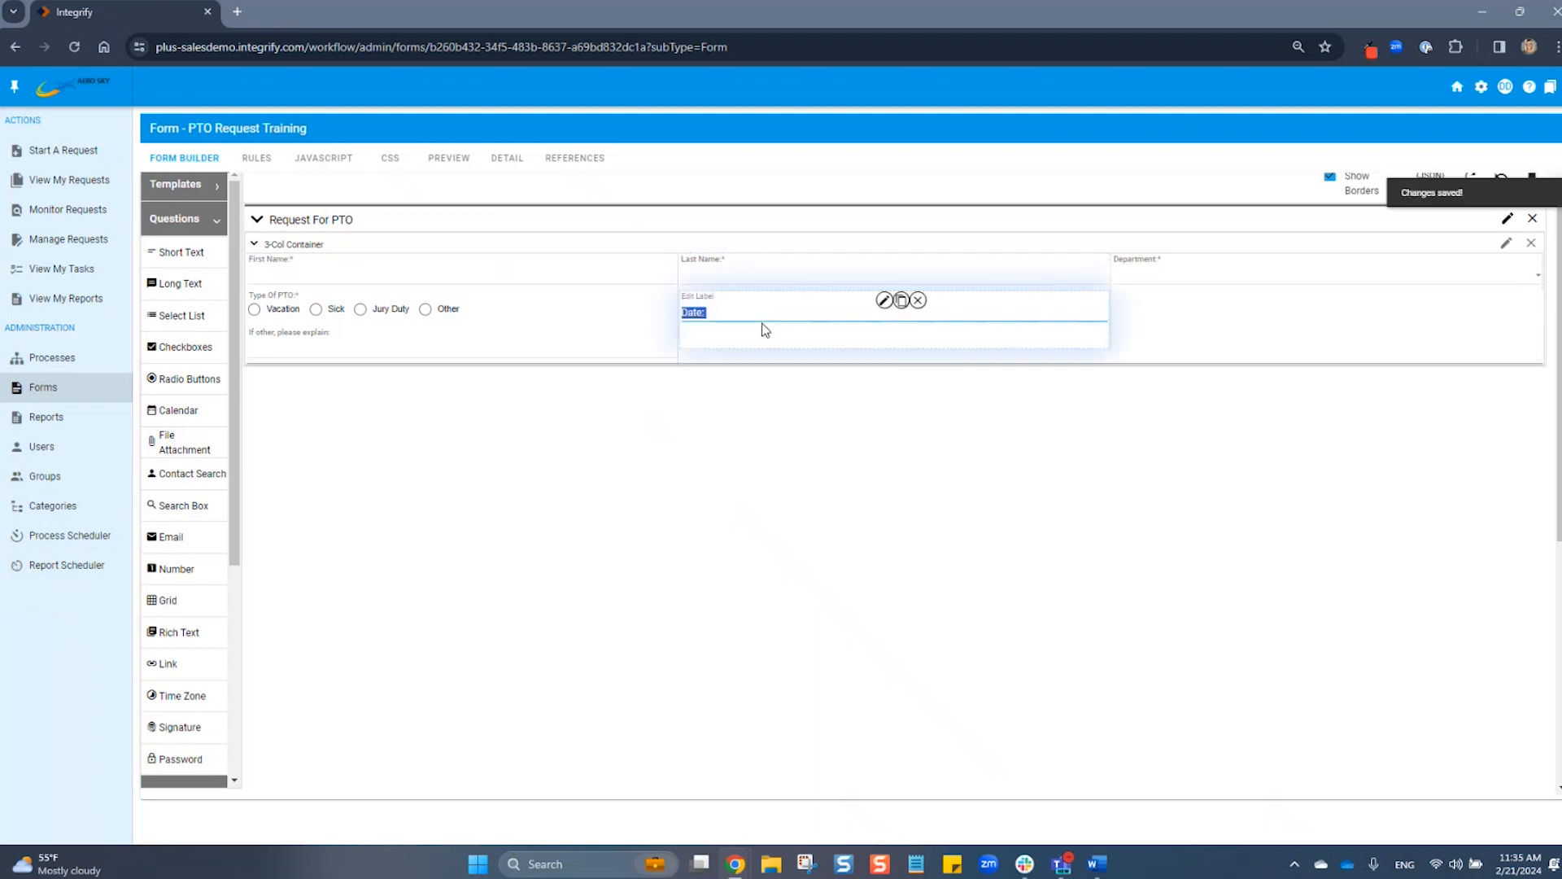
type("Start Date/")
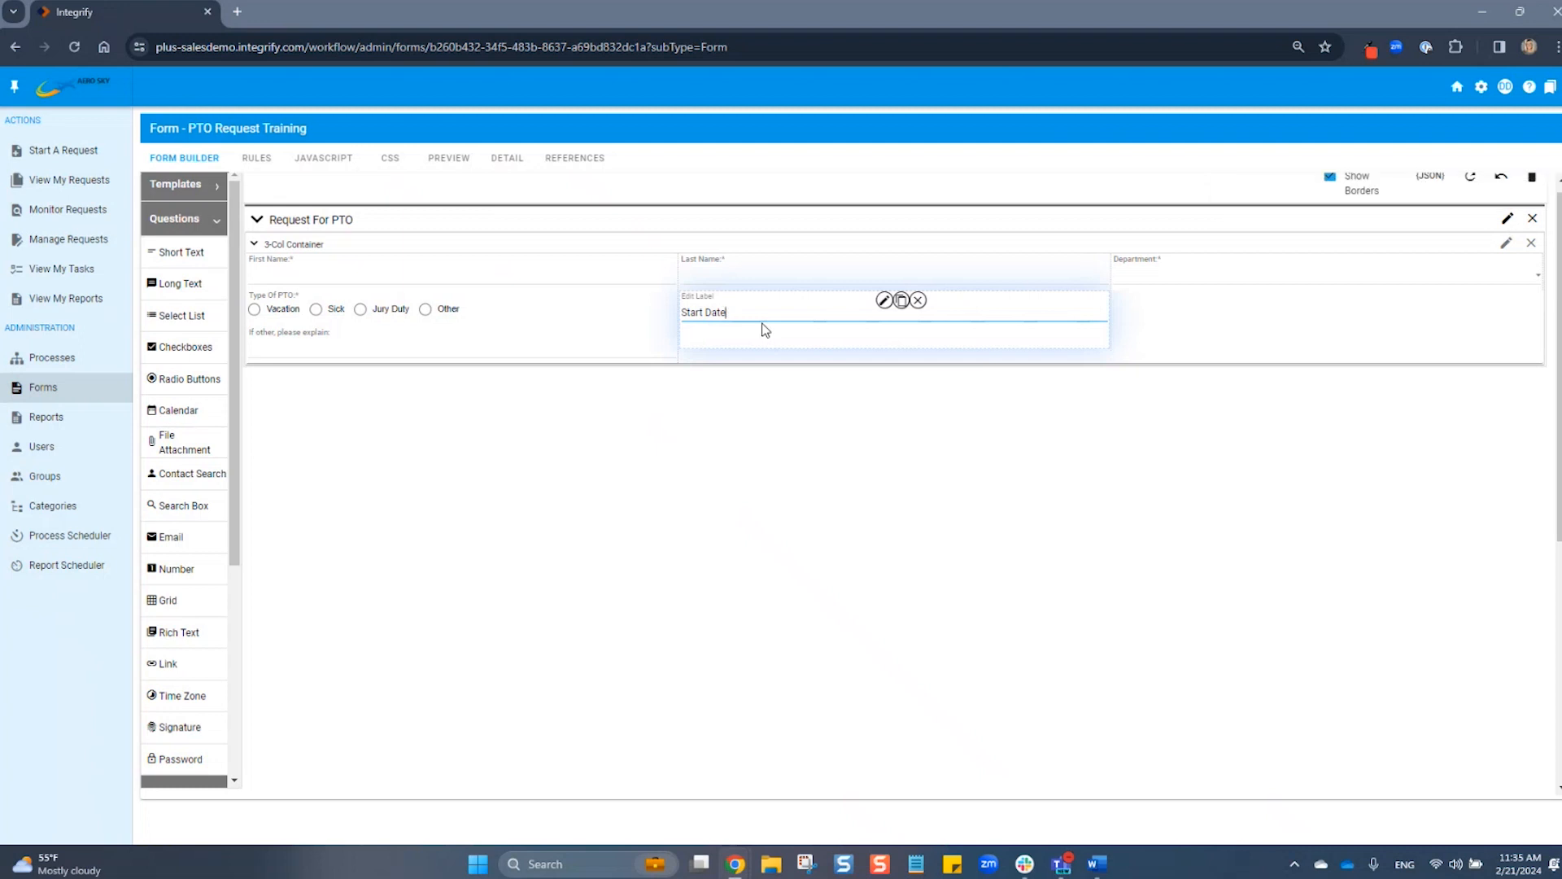
left_click(757, 494)
Add a Calendar question labelled "End Date:" beneath the Department question
left_click_drag(179, 411, 1315, 285)
type("End Date")
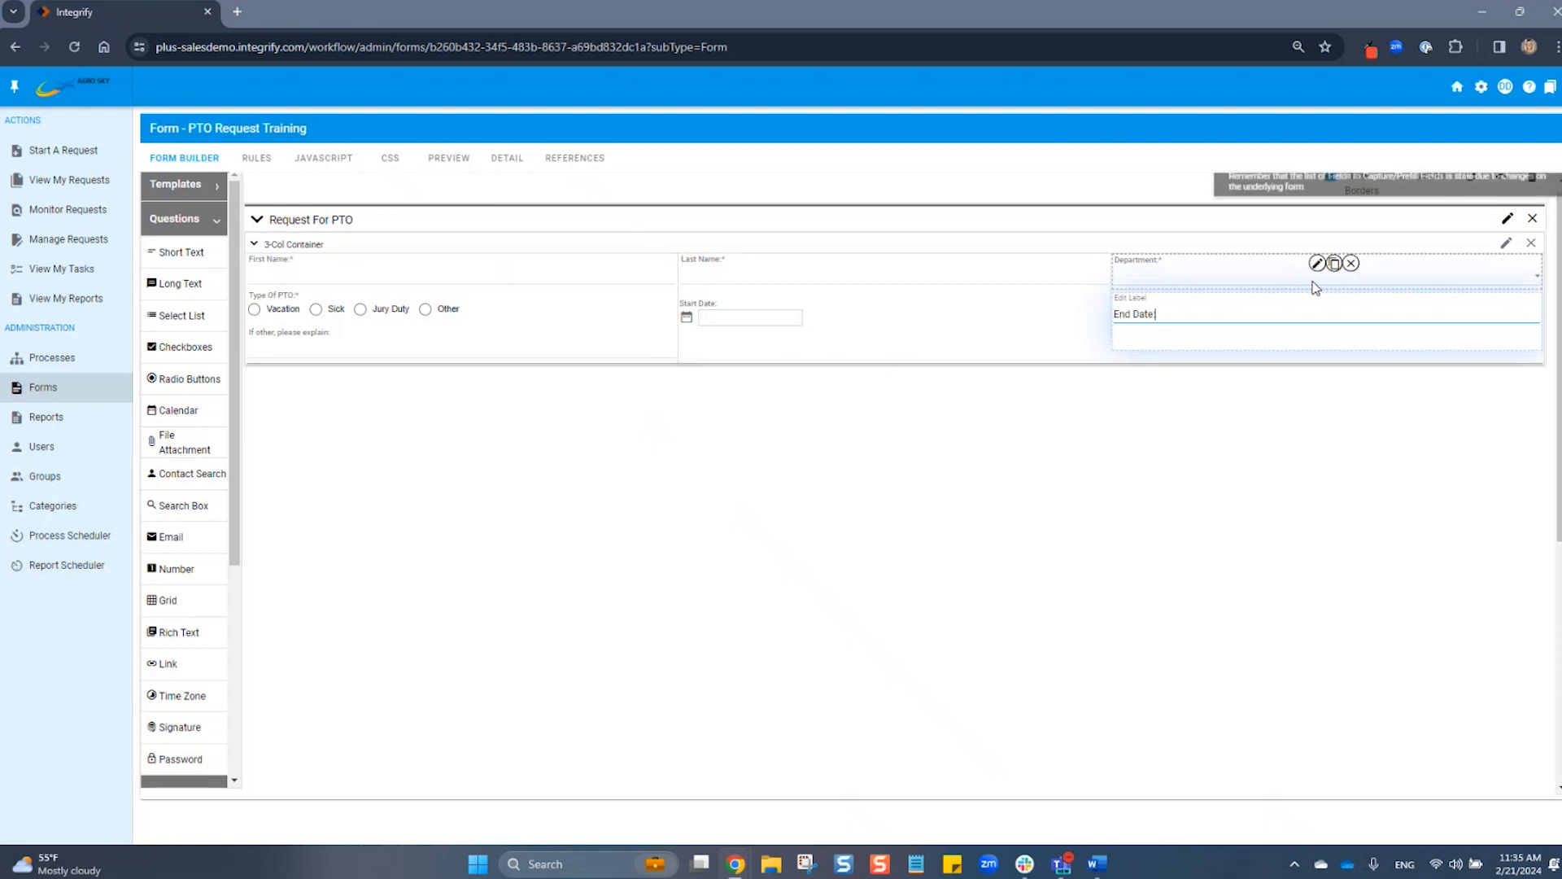
left_click(1019, 401)
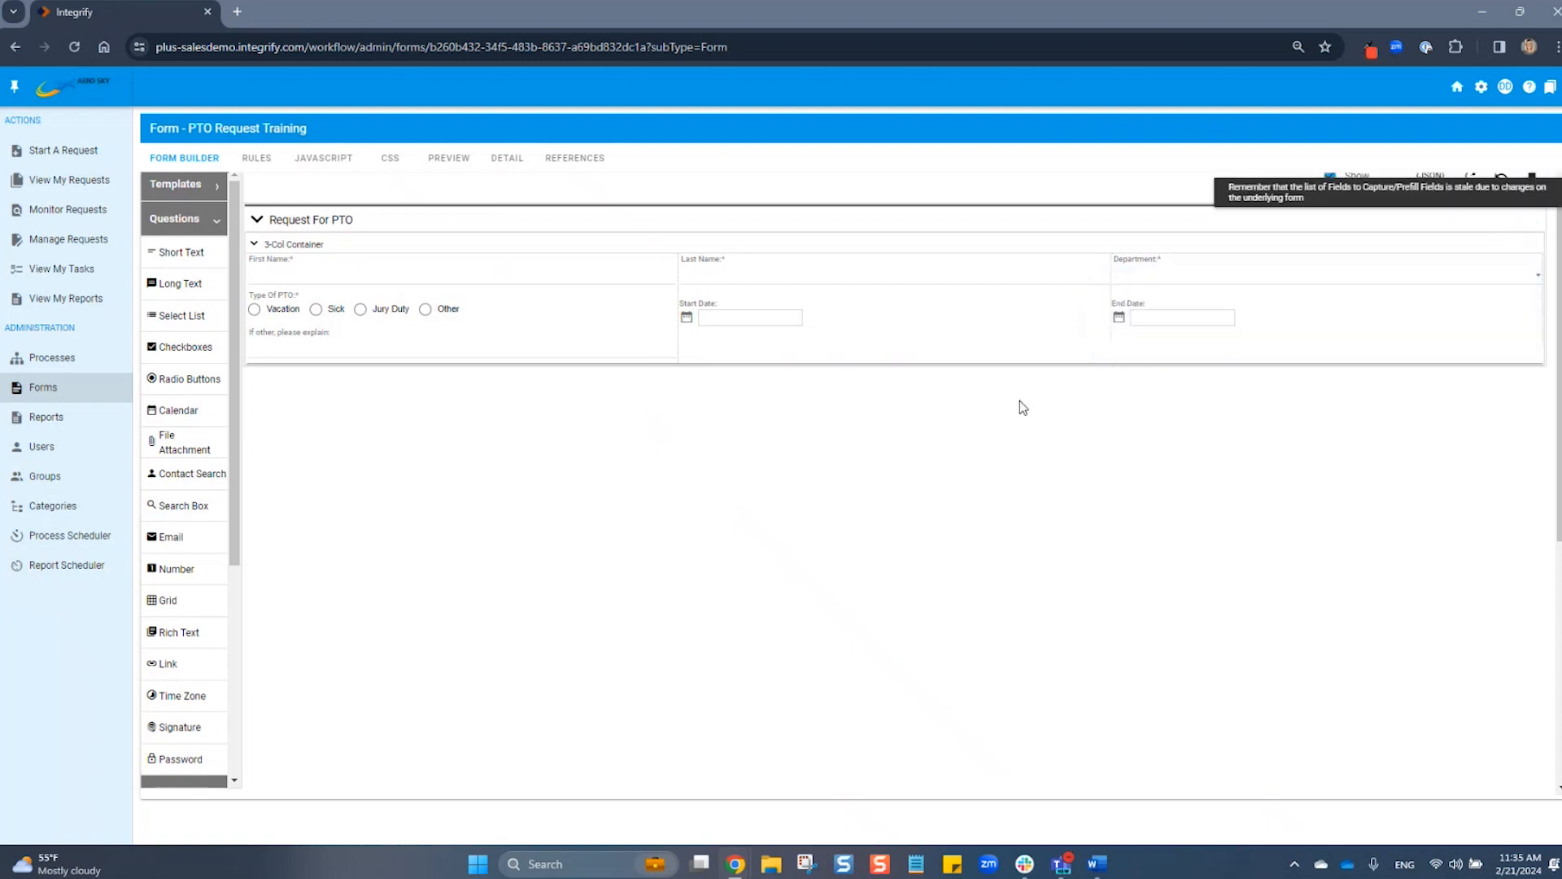
Make the Start Date question required in its validation settings and save the changes
left_click(884, 305)
left_click(432, 425)
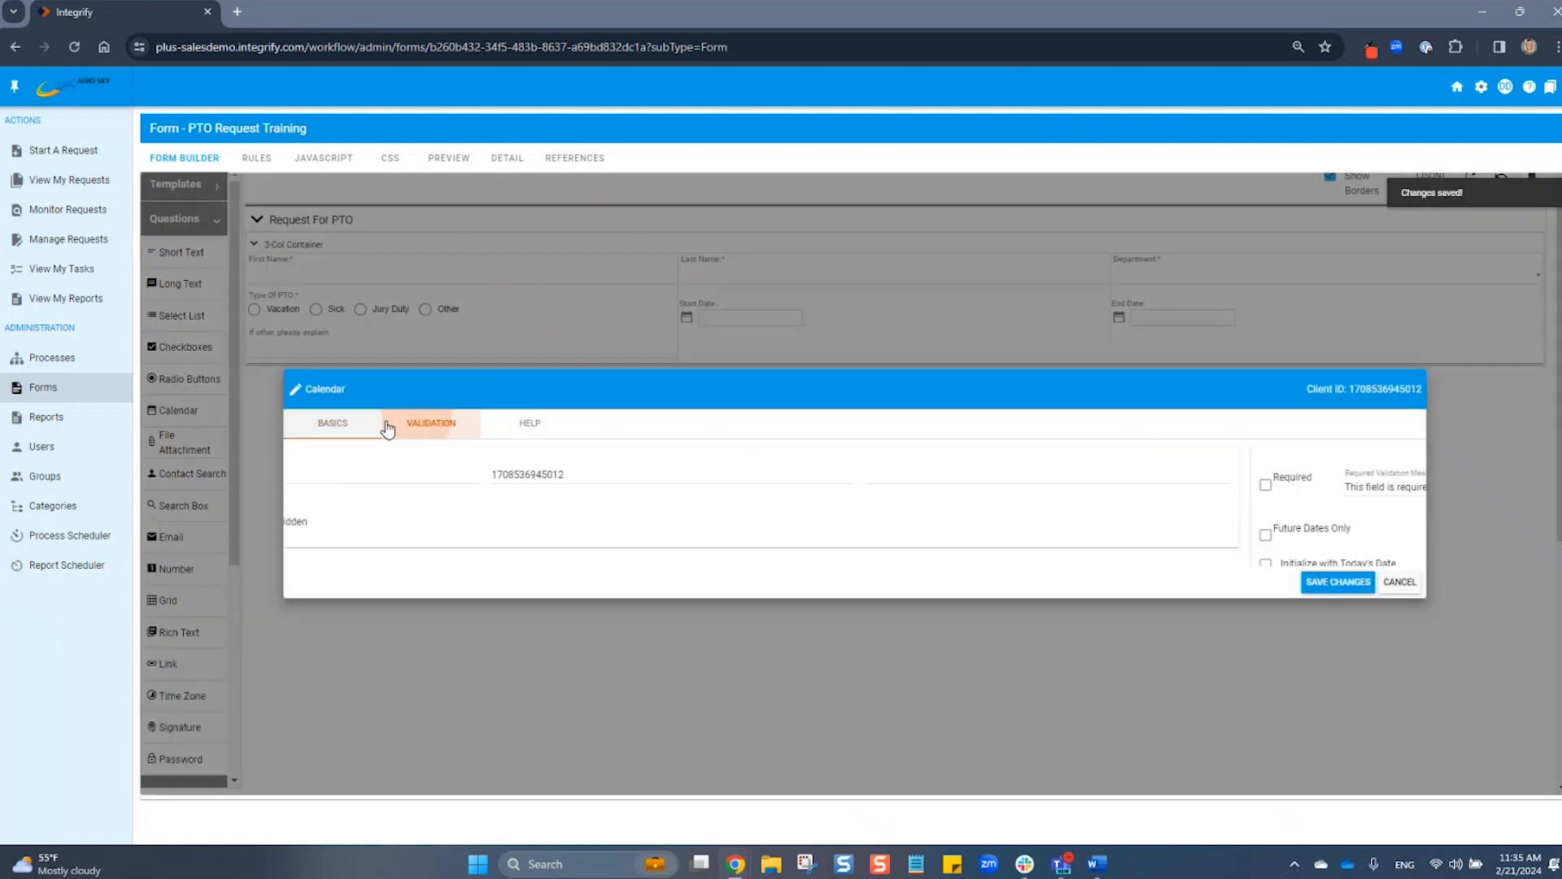
left_click(305, 428)
left_click(1337, 639)
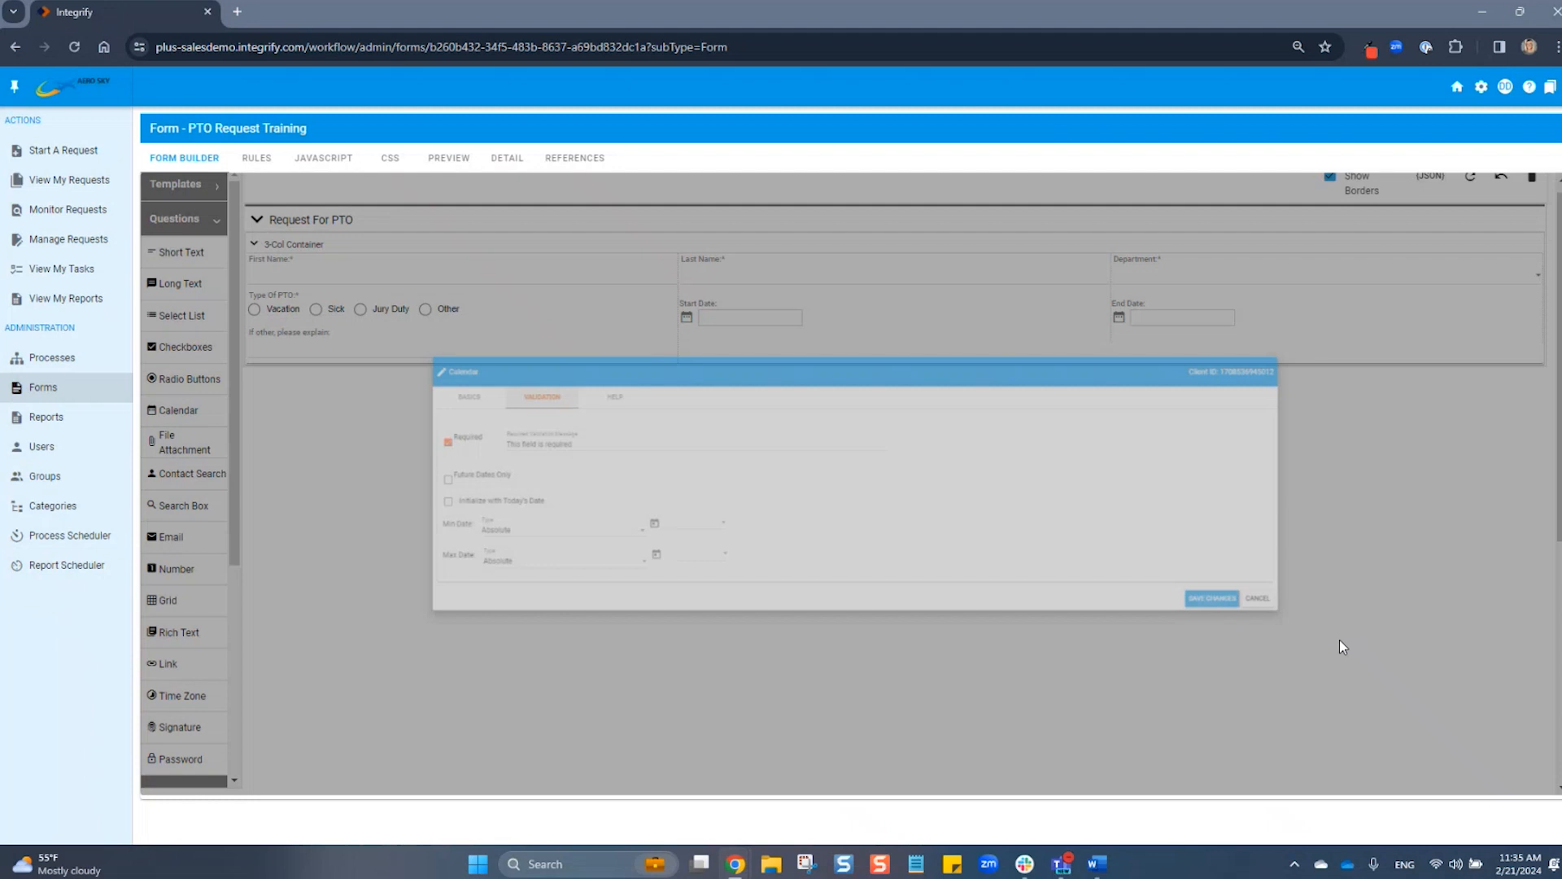
Make the End Date question required in its validation settings and save the changes
left_click(1319, 305)
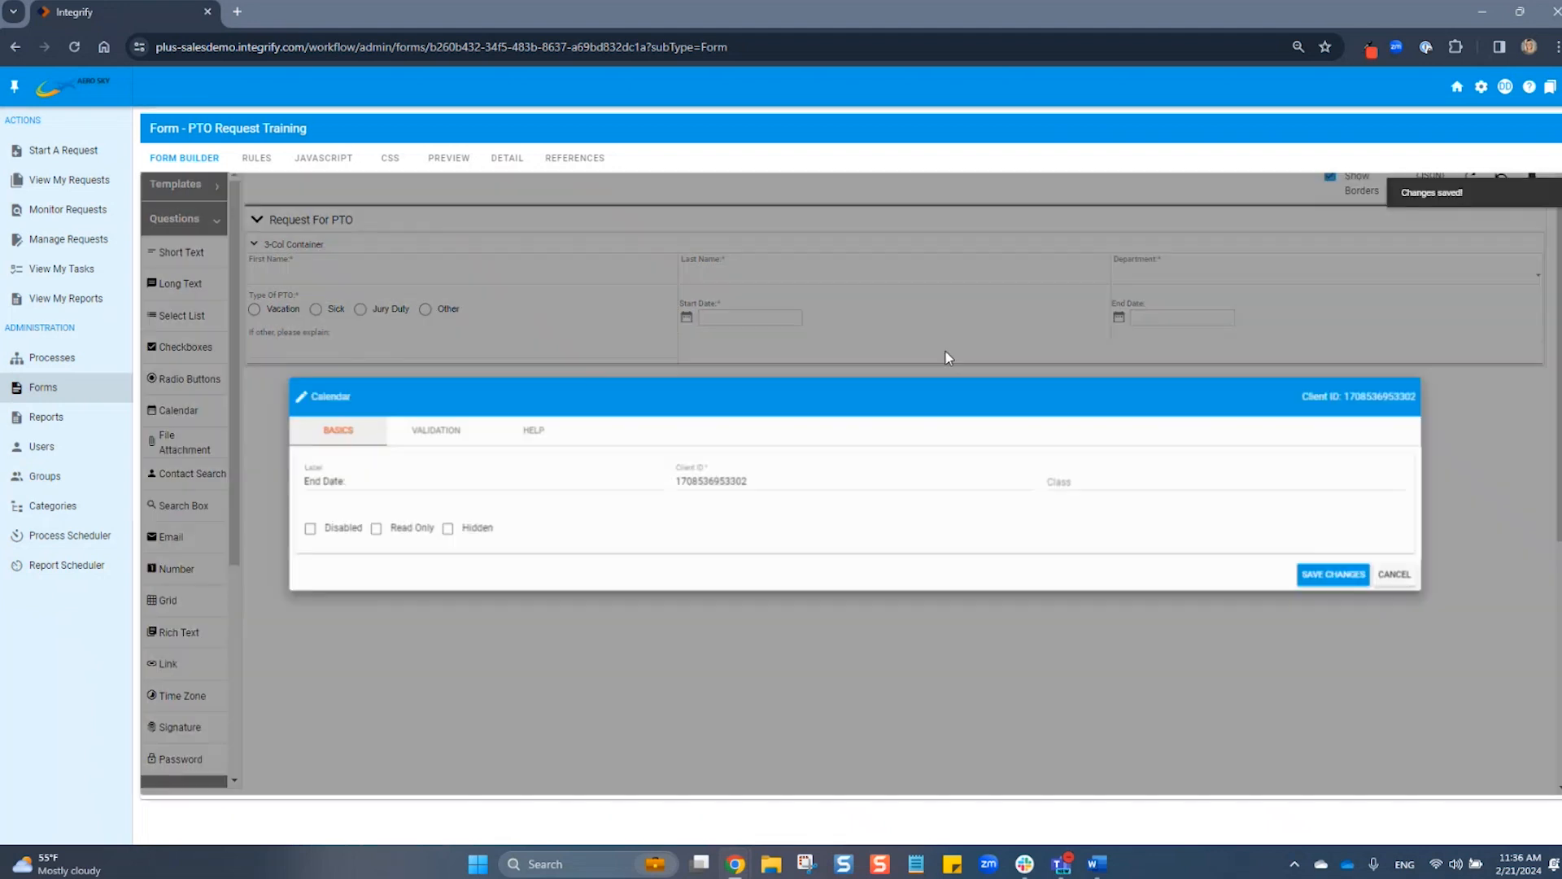
left_click(454, 442)
left_click(303, 429)
left_click(1349, 639)
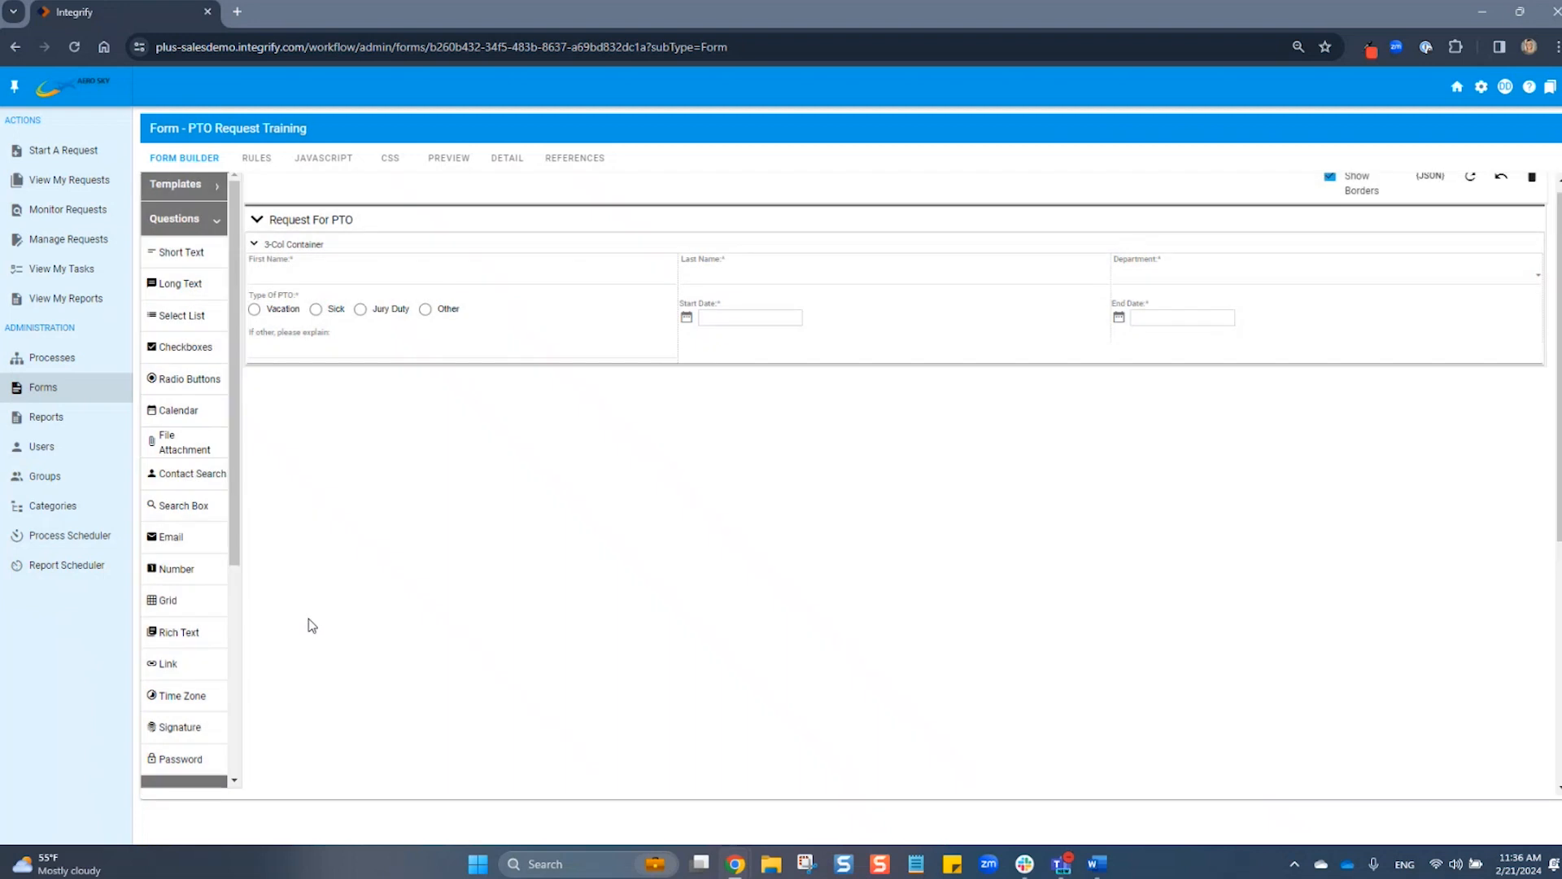
Add a Long Text question labelled "Comments/Additional Information:" beneath the "If other, please explain:" question
left_click_drag(156, 285, 408, 369)
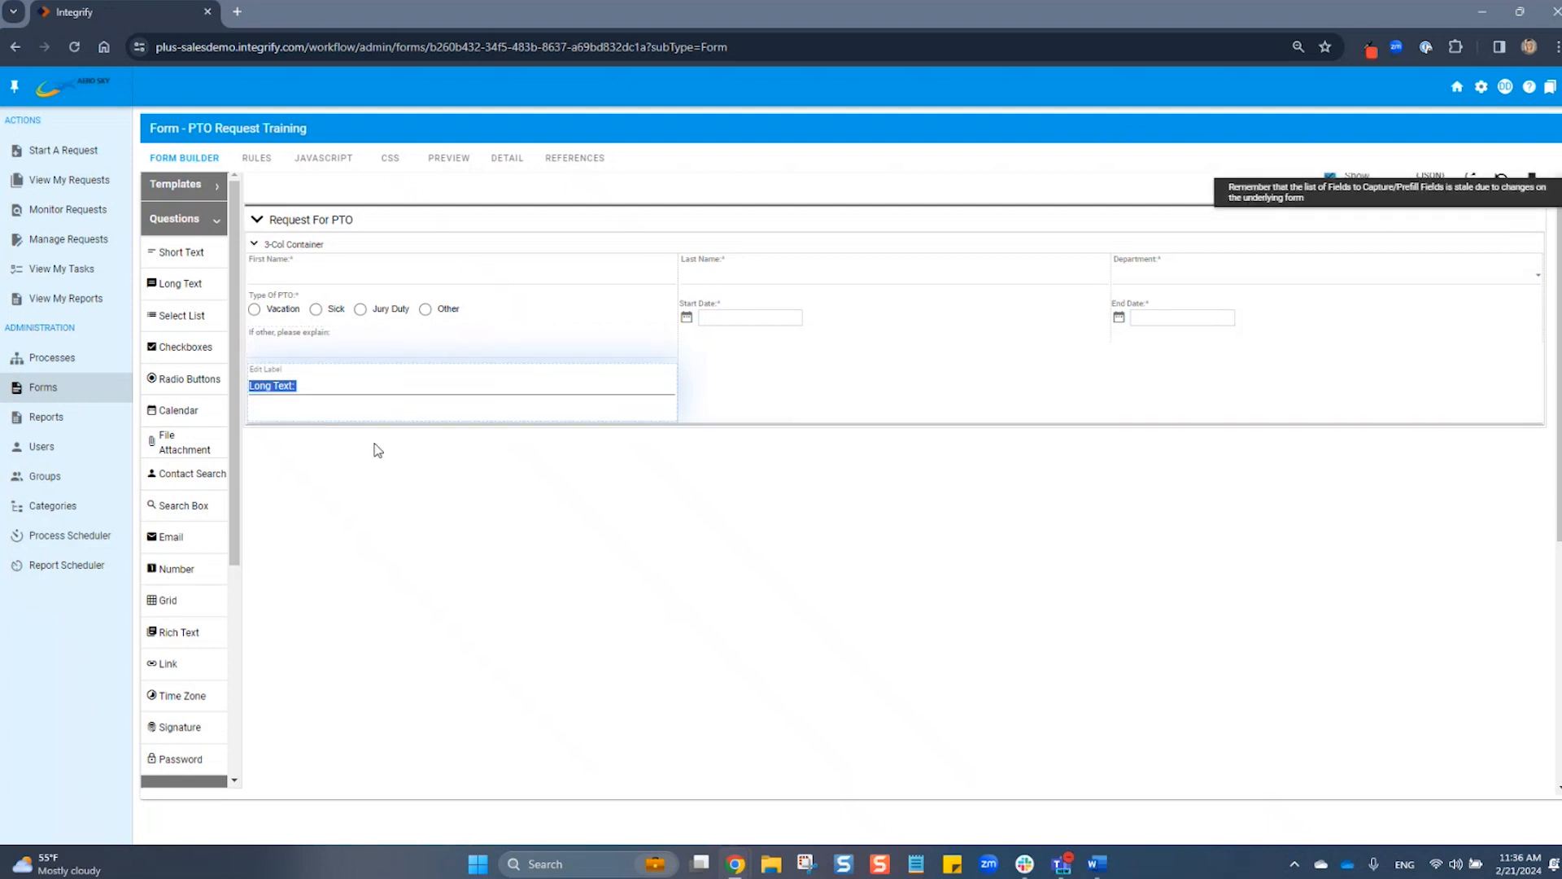
type("Com")
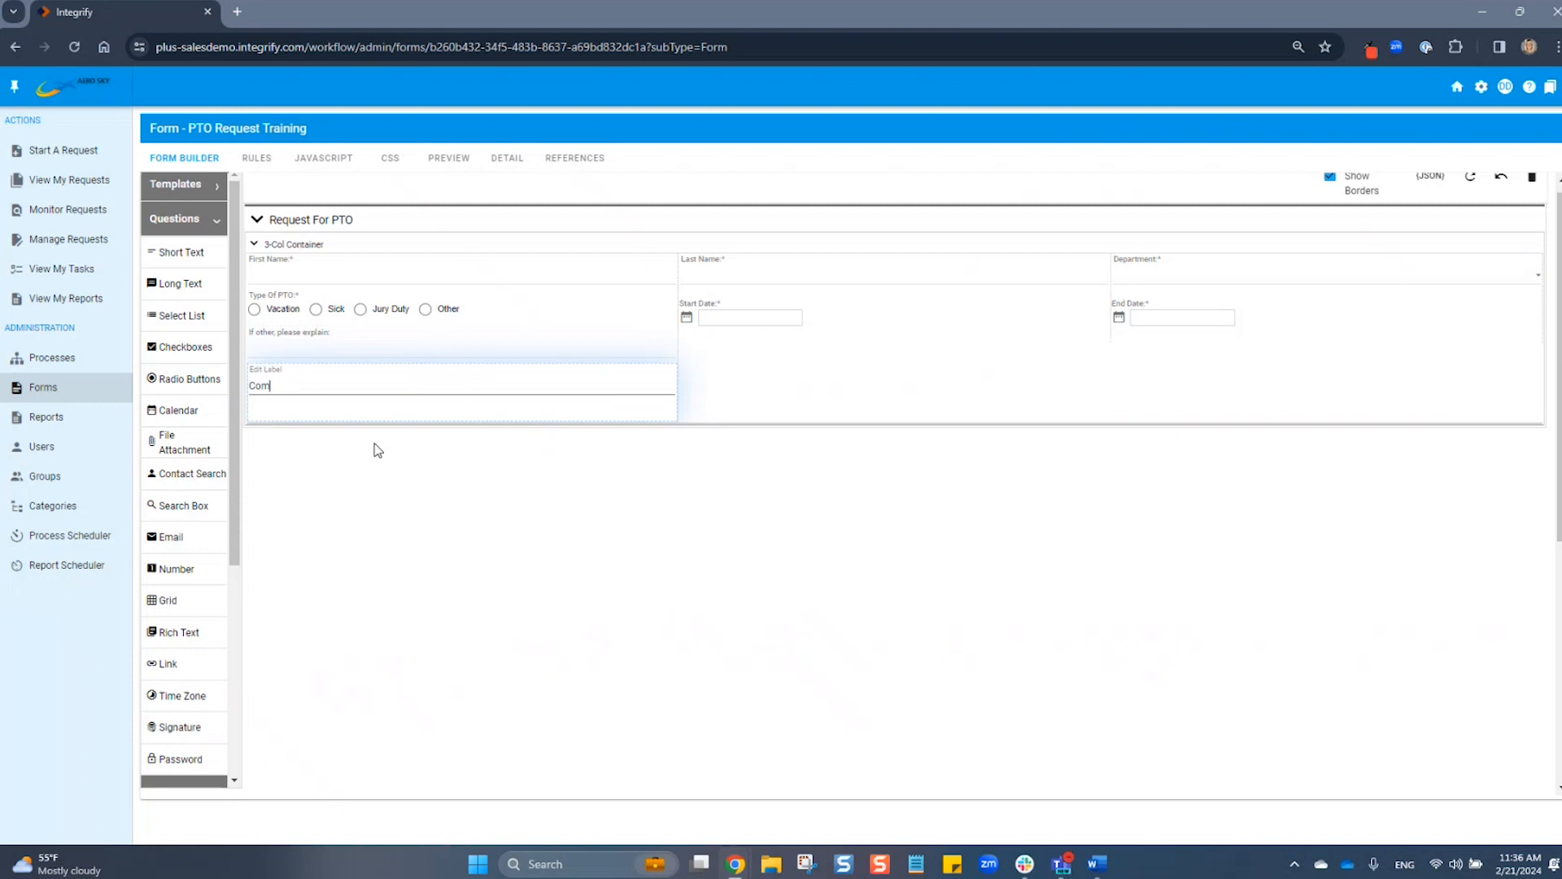
type("ments/Additional Information")
key("Return")
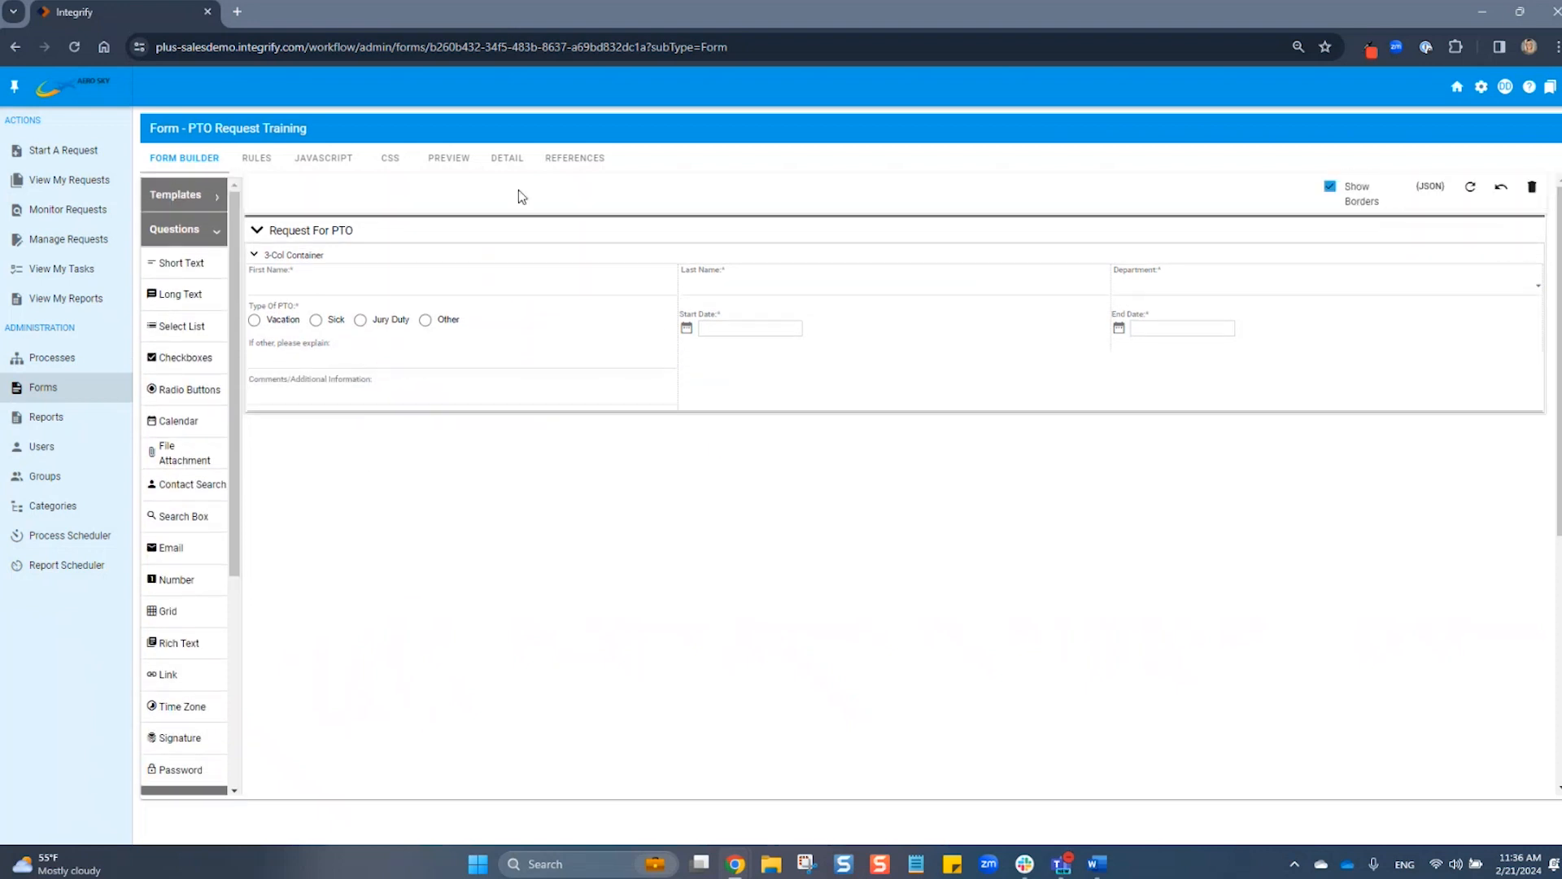
Preview the form and try out the Type Of PTO options, the Department list and the Start Date field
left_click(462, 162)
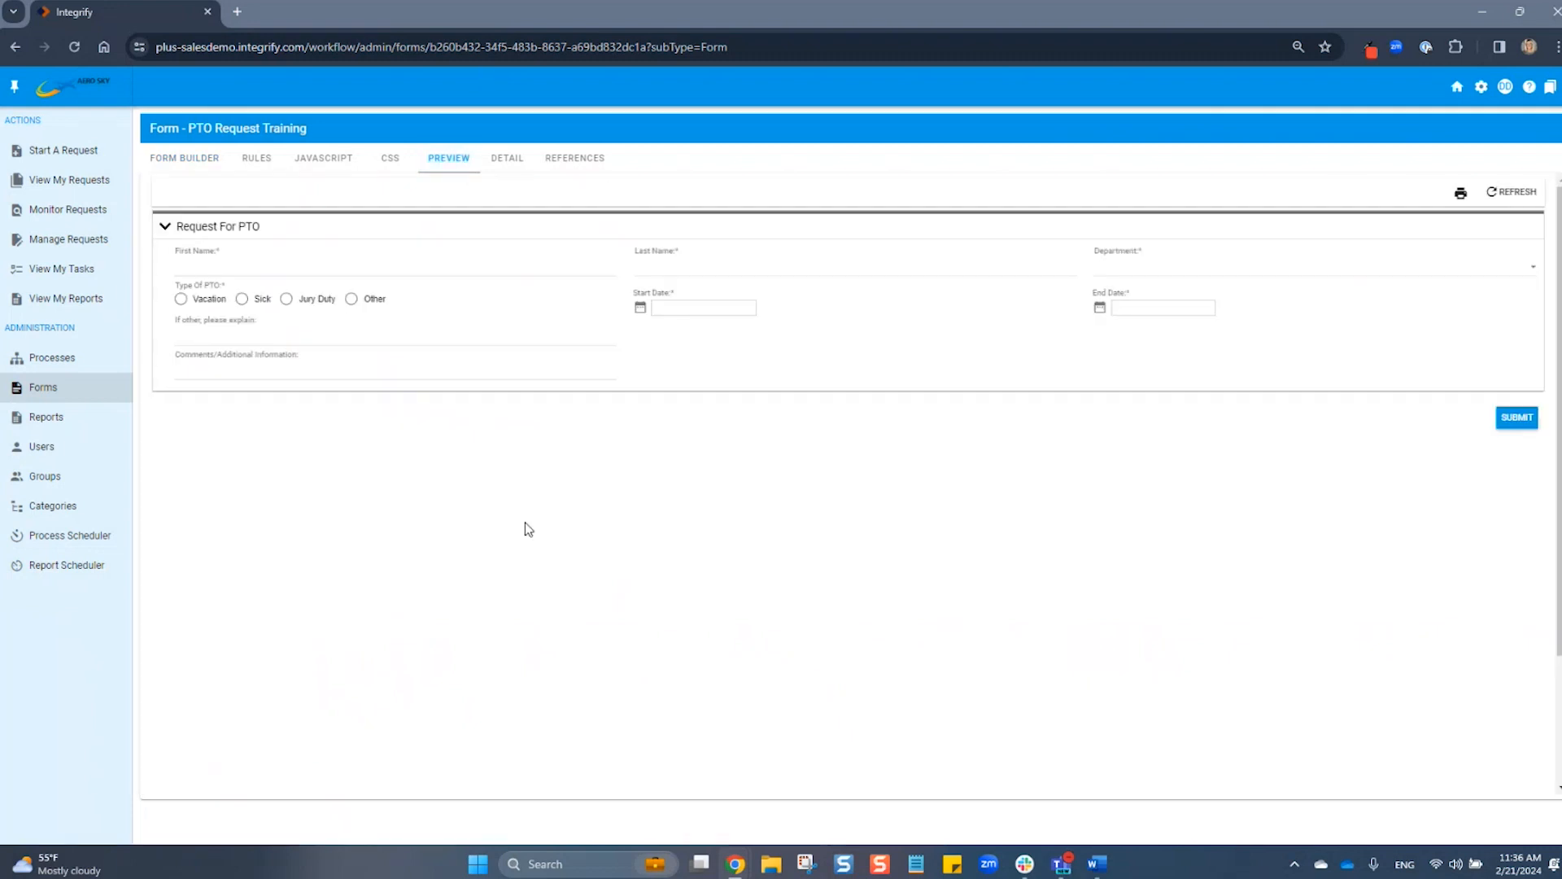
left_click(181, 299)
left_click(241, 299)
key("Right")
left_click(1278, 270)
left_click(772, 355)
left_click(661, 308)
left_click(519, 535)
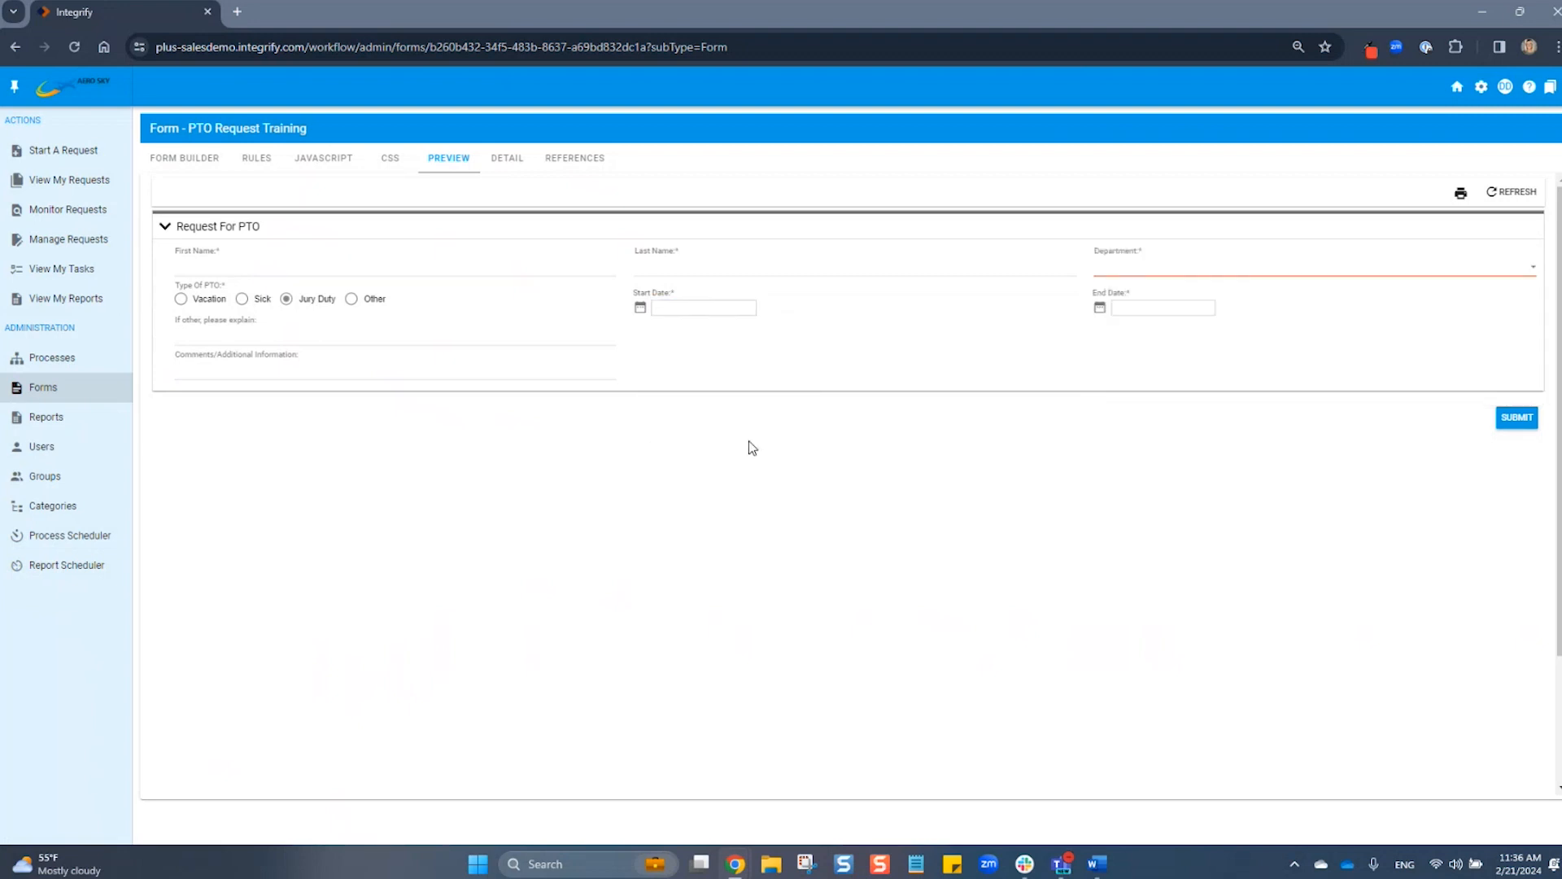
Test submitting the previewed form with the name, department and date fields empty, and try the Sick and Other PTO types
left_click(1518, 418)
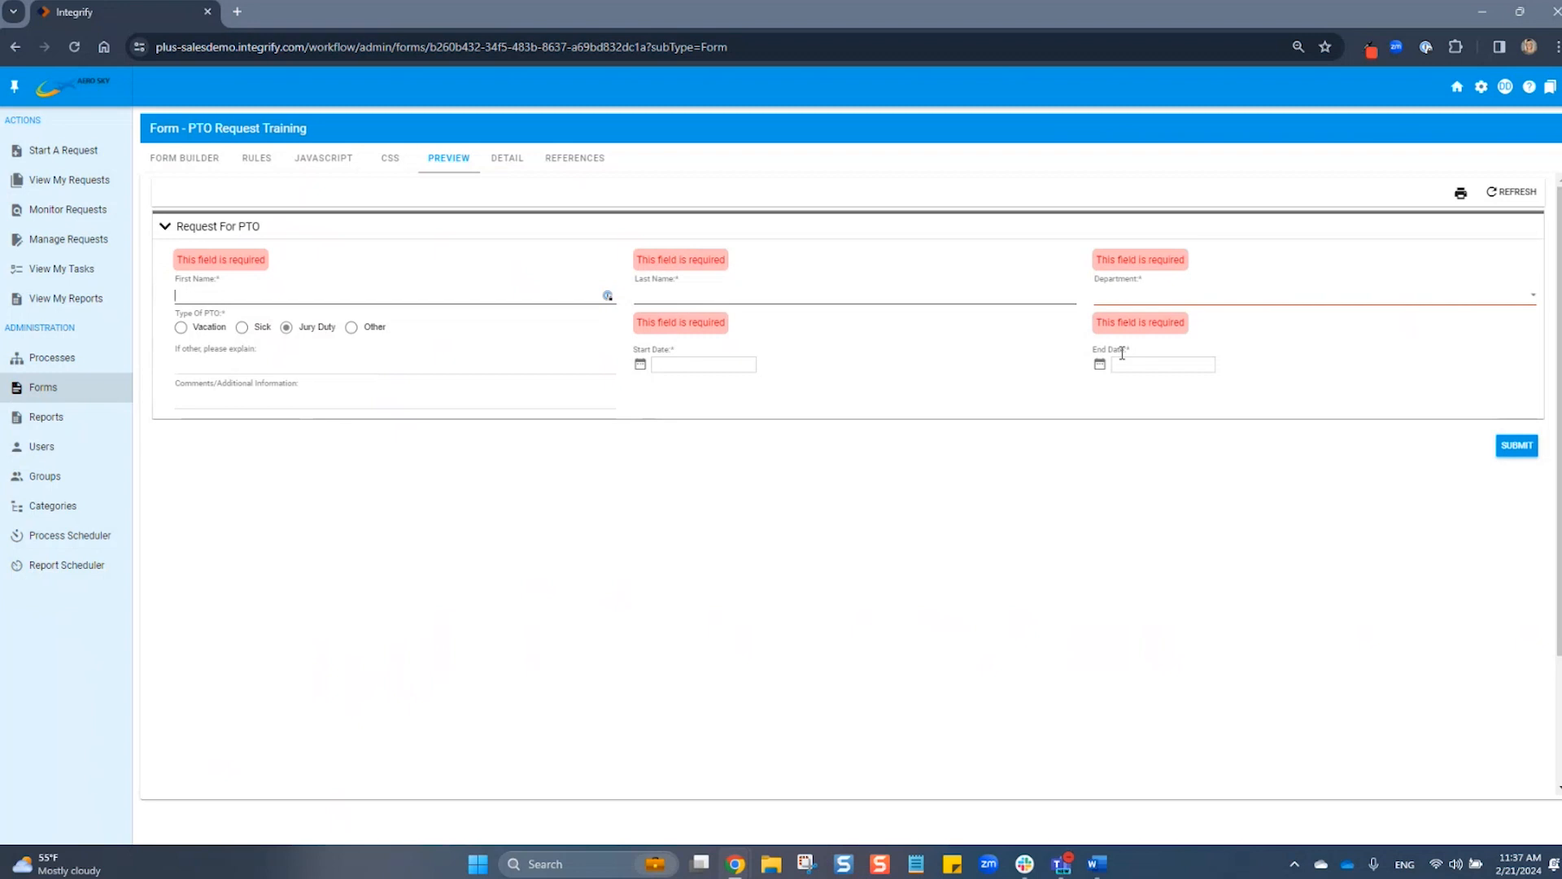
scroll(1122, 353, "down", 1)
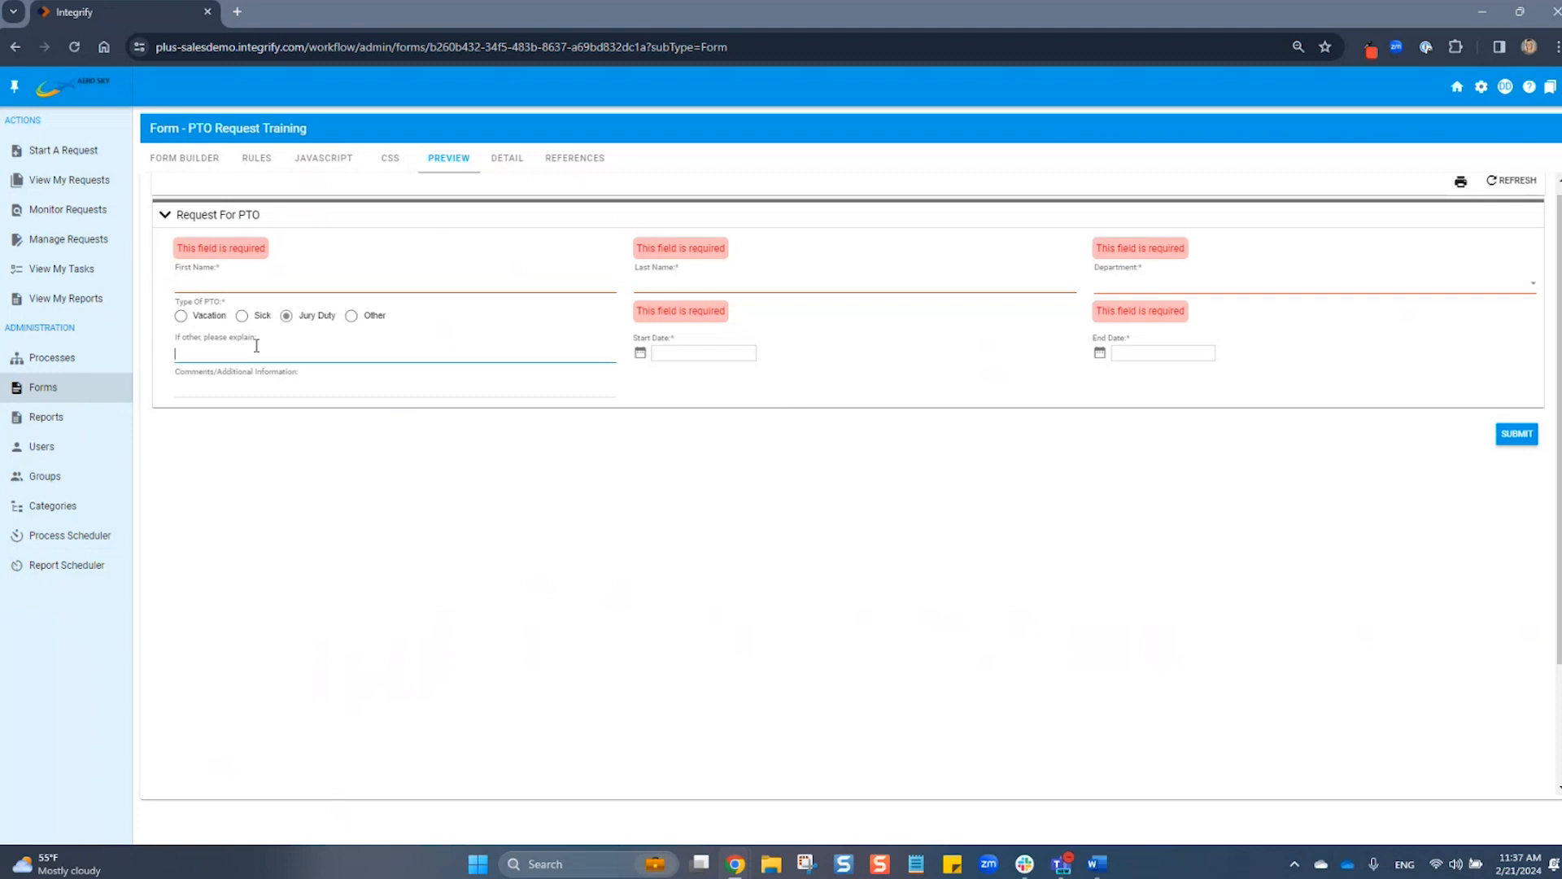
left_click(243, 318)
left_click(350, 317)
Add a form rule named "PTO Type - Other"
left_click(257, 159)
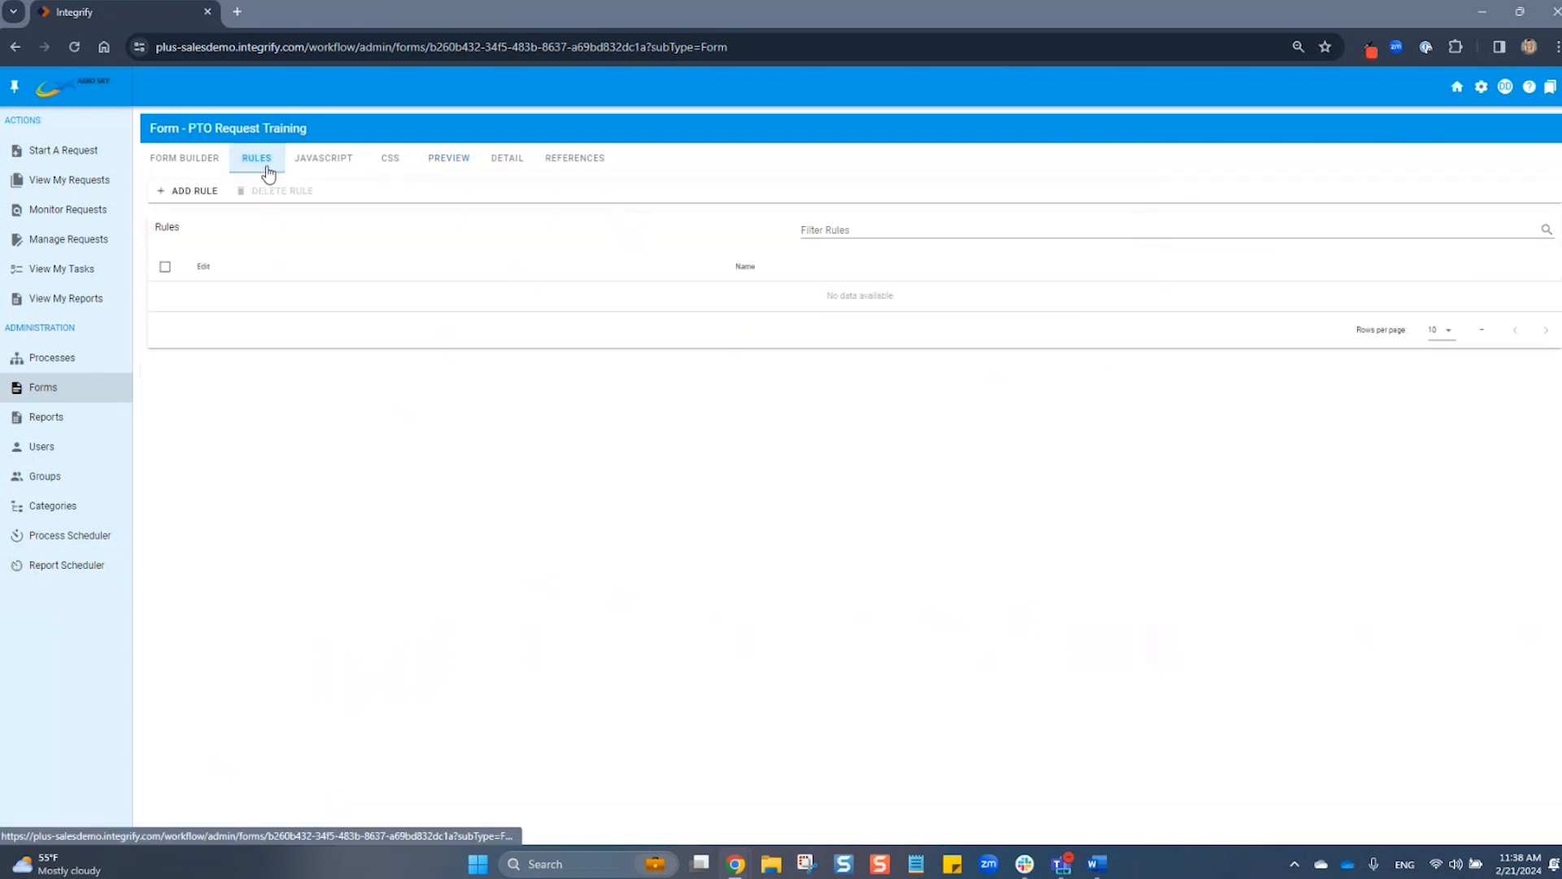
left_click(191, 192)
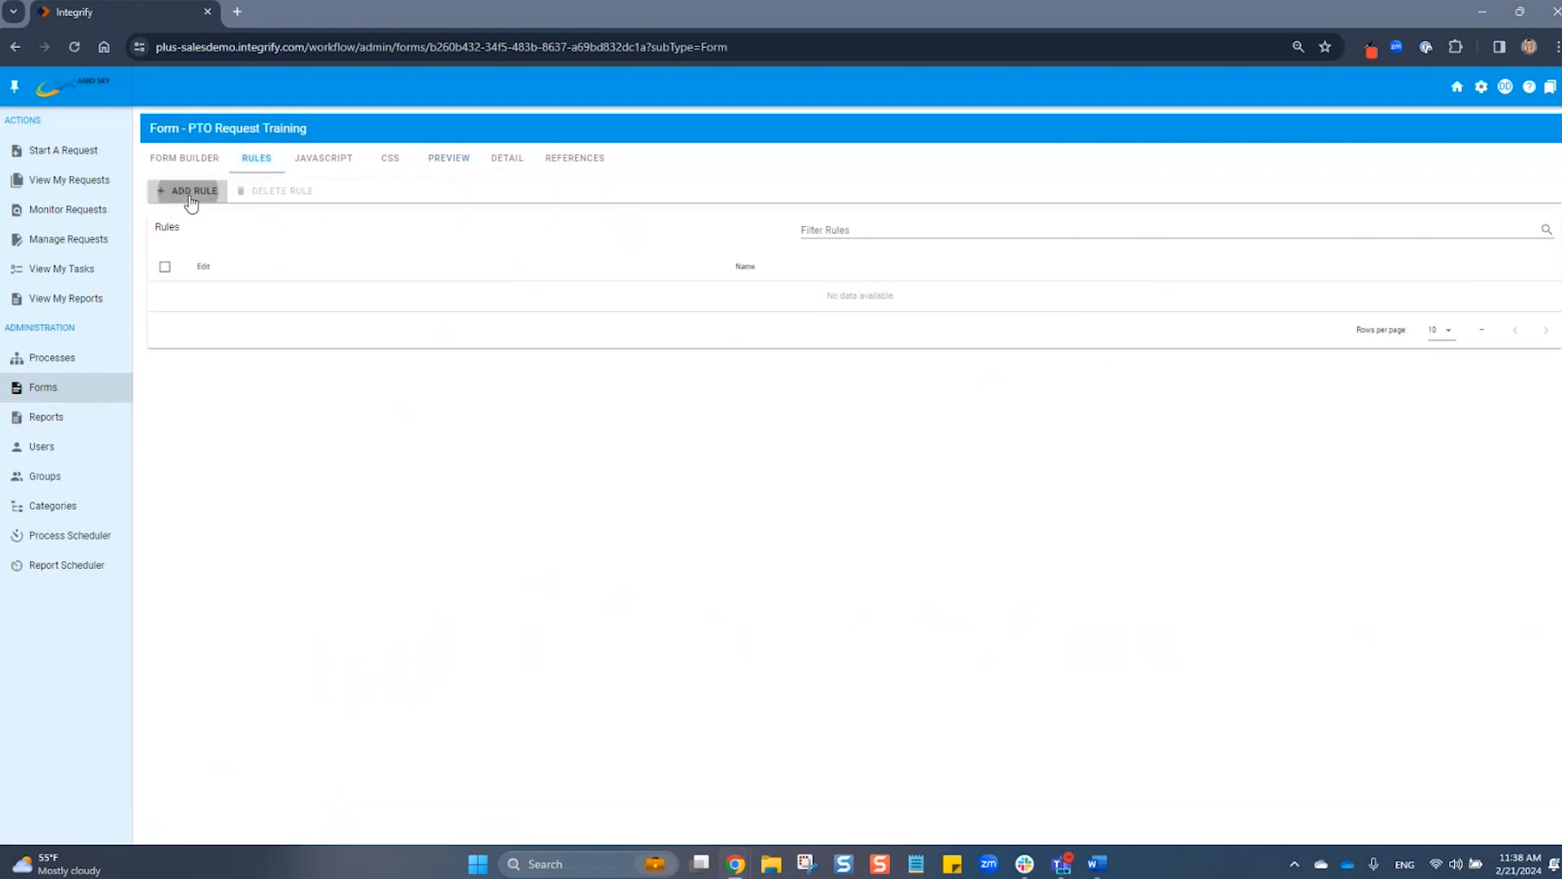
left_click(208, 268)
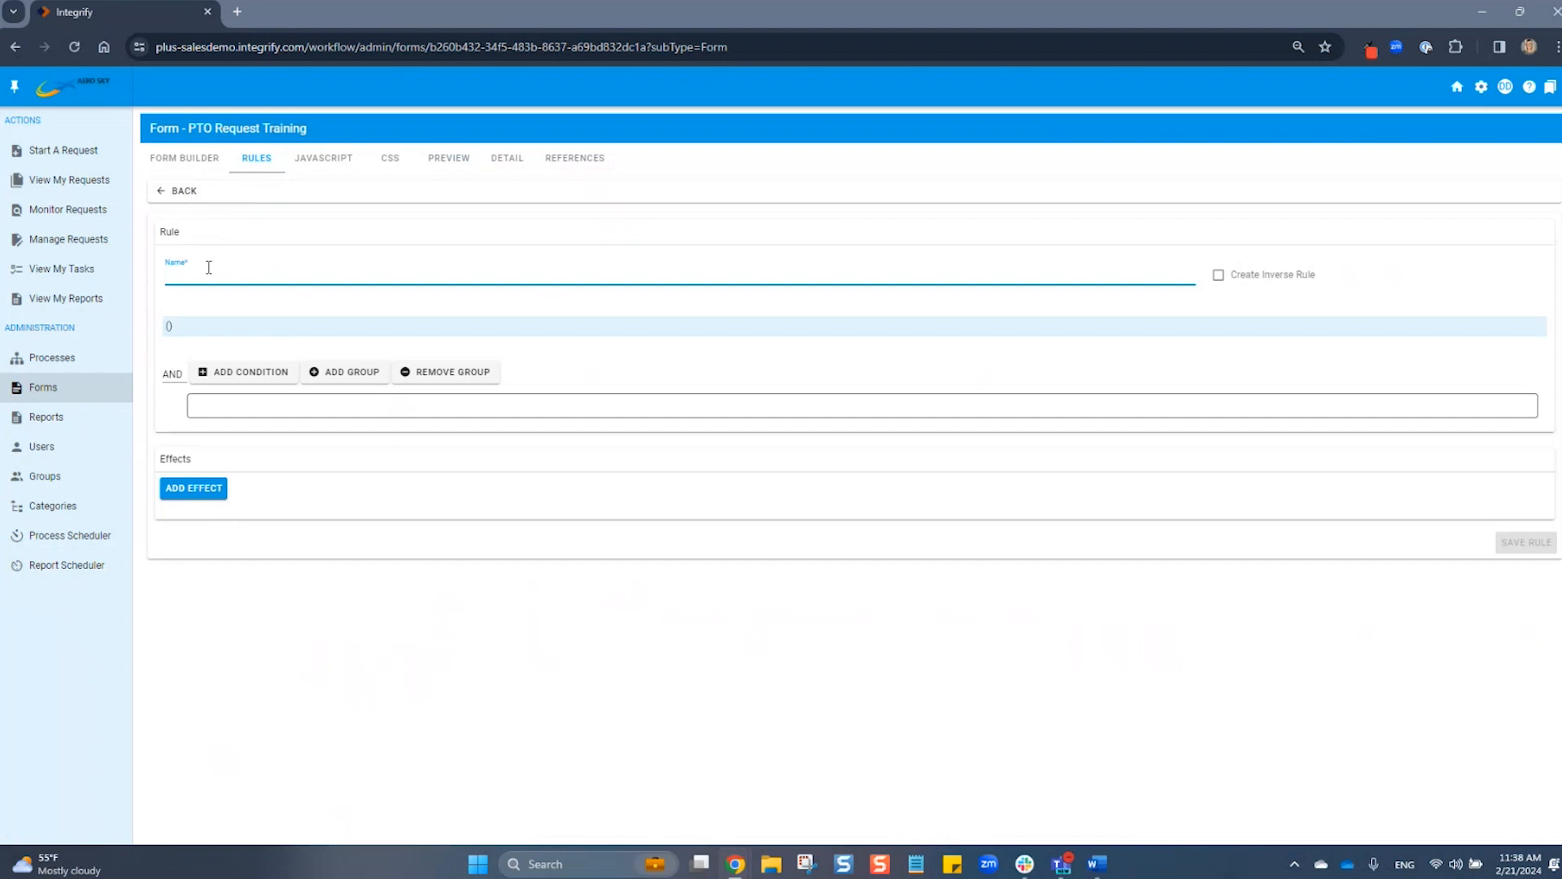
type("PTO Re")
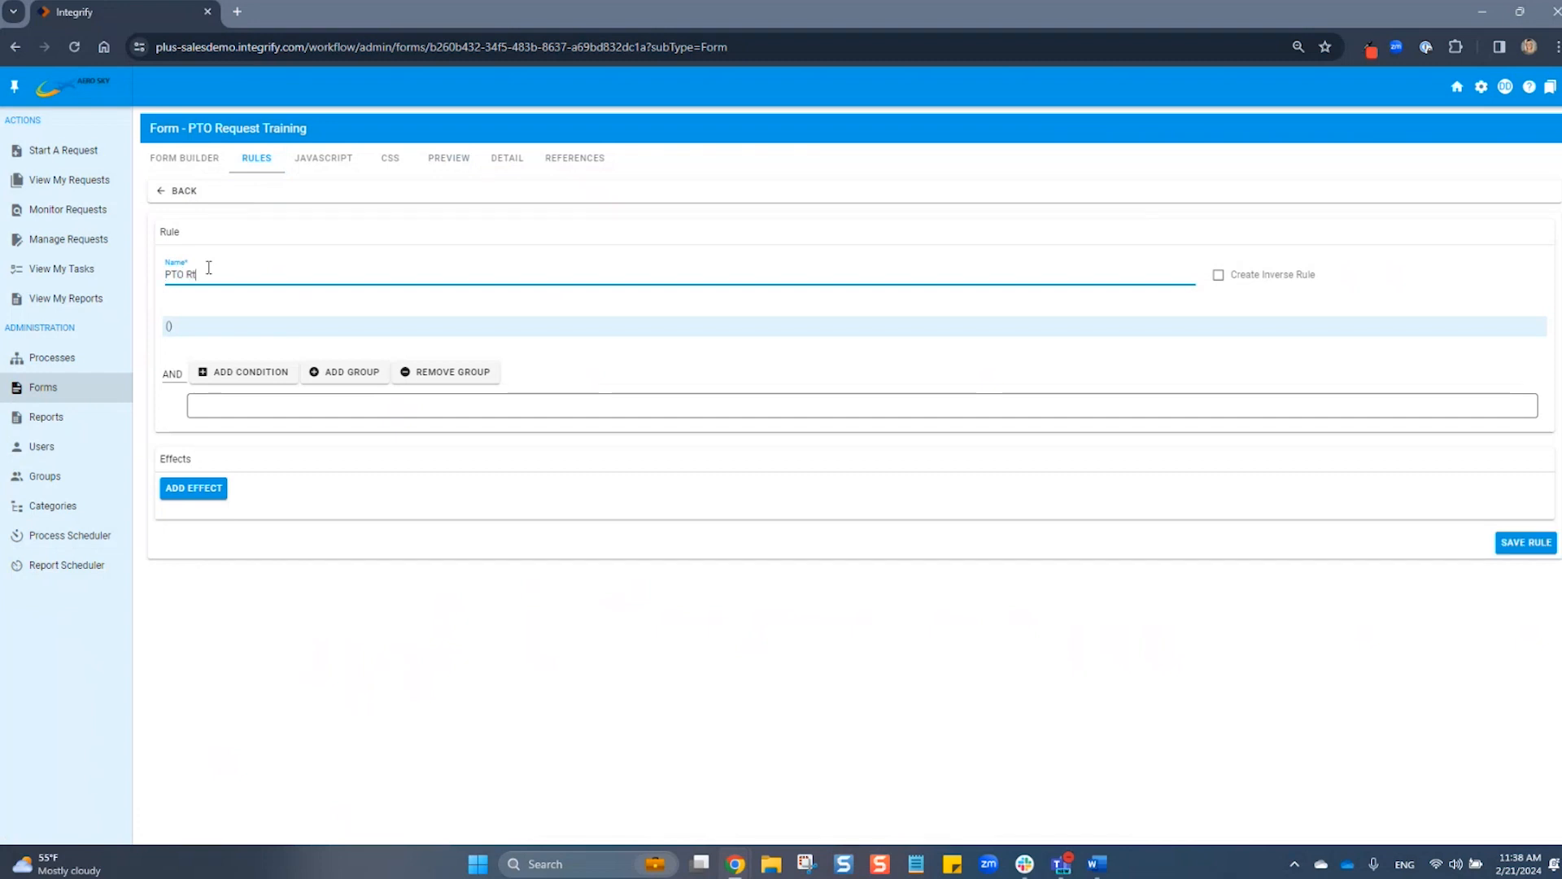
type("pe - Other")
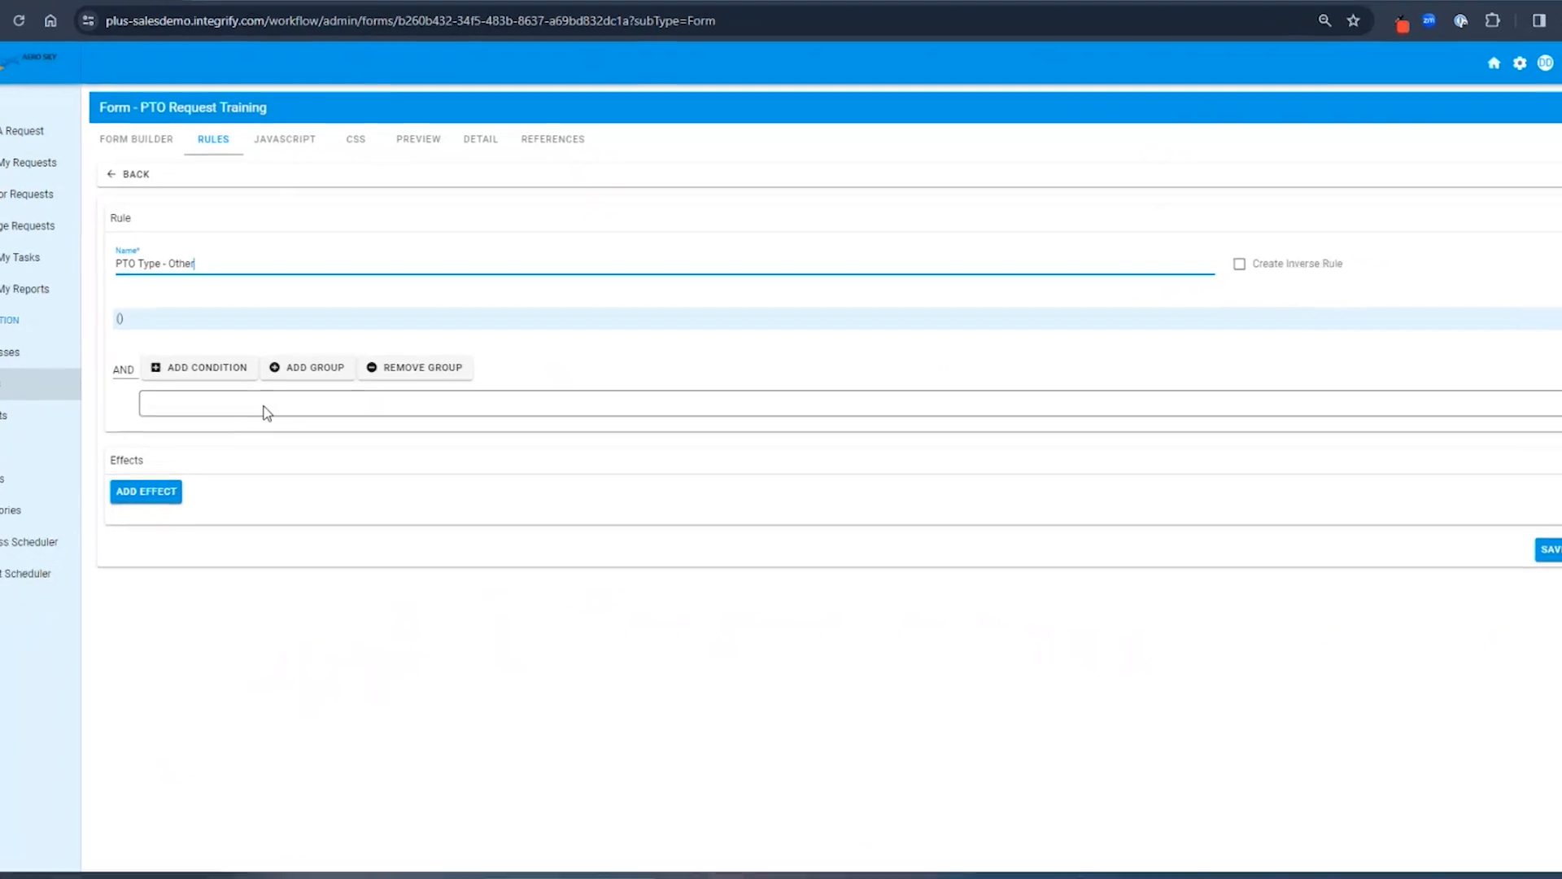
Add a condition to the rule requiring Type Of PTO = Other
left_click(228, 372)
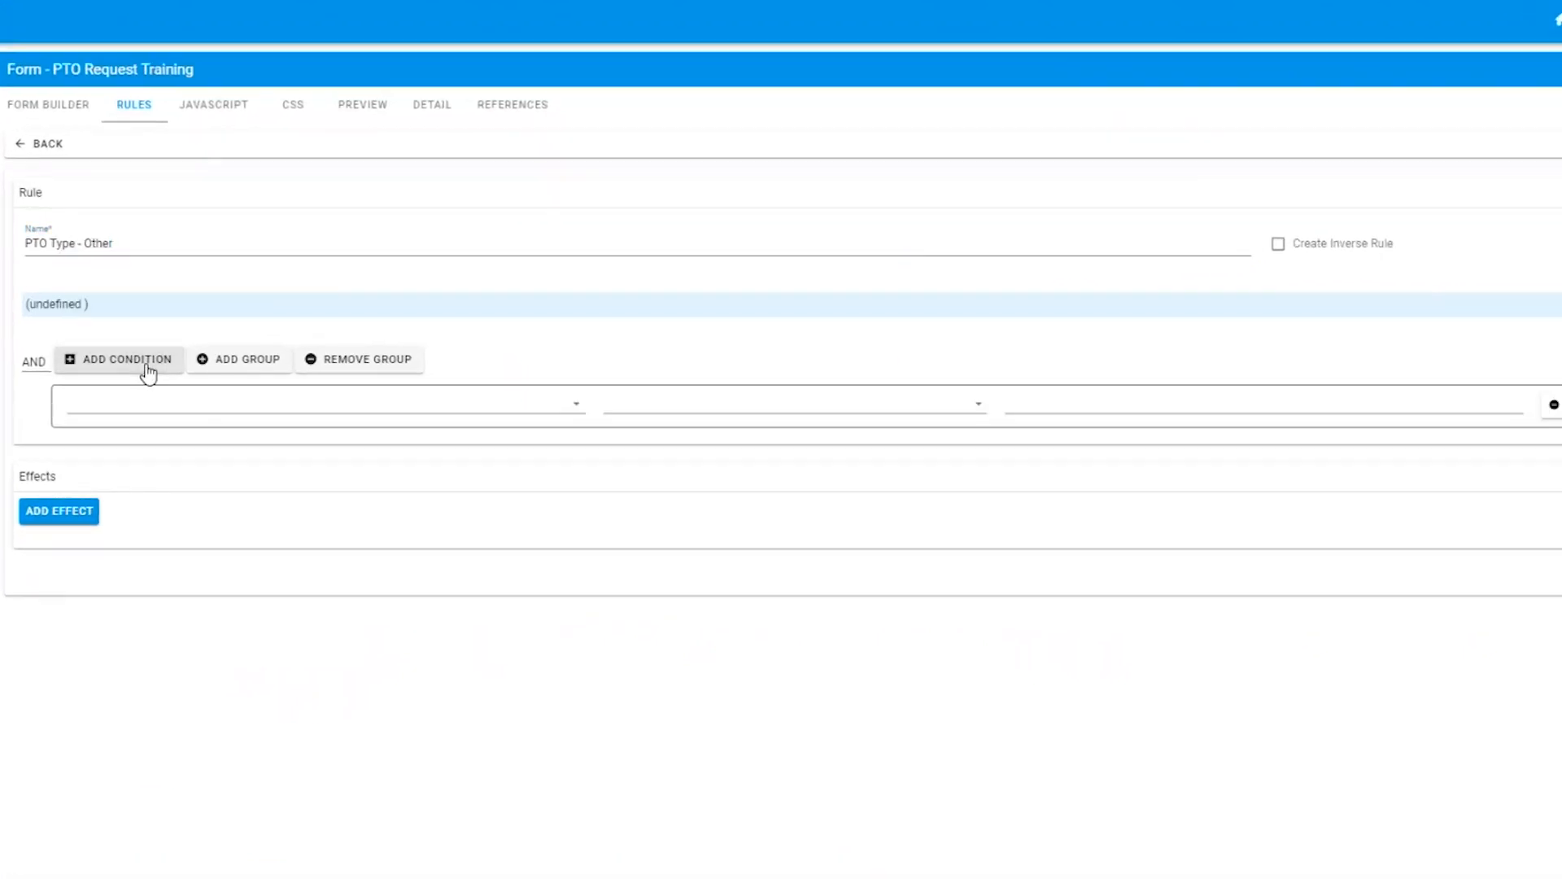
left_click(153, 403)
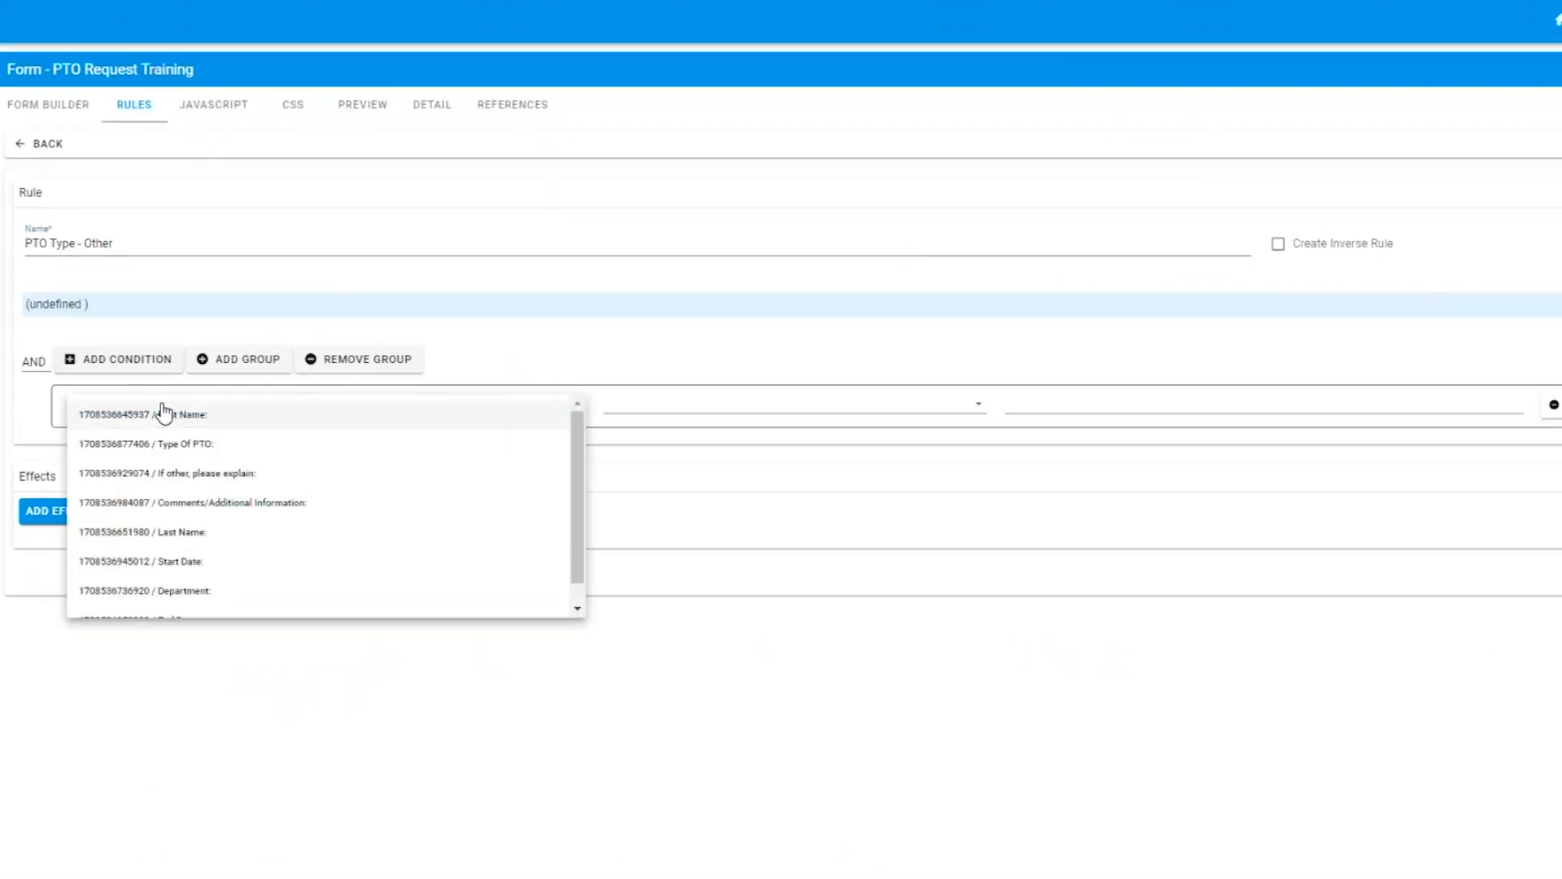
left_click(200, 447)
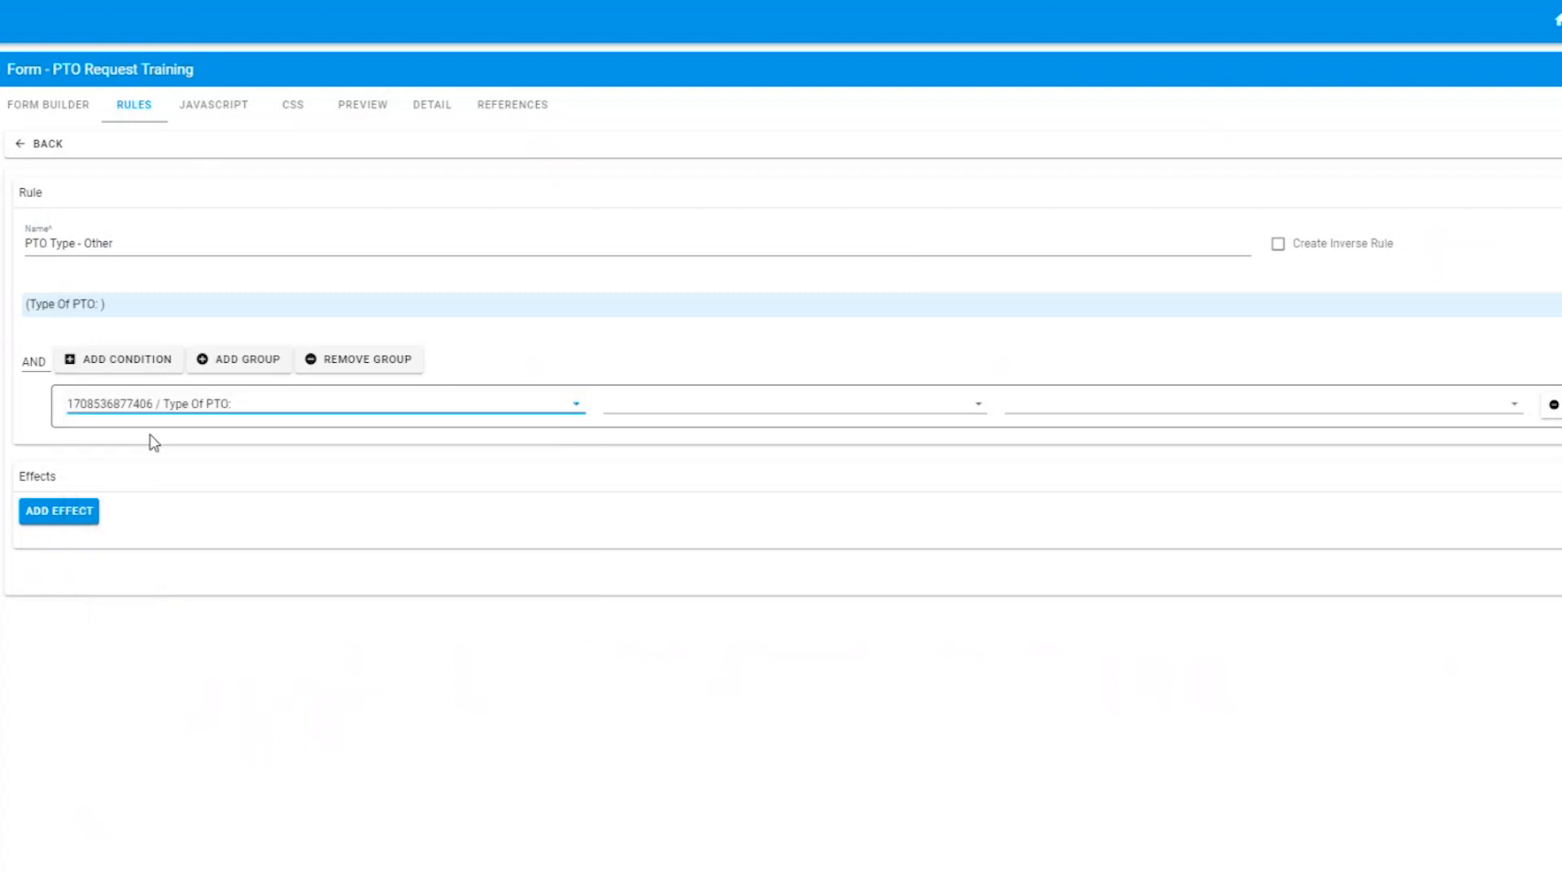
left_click(753, 406)
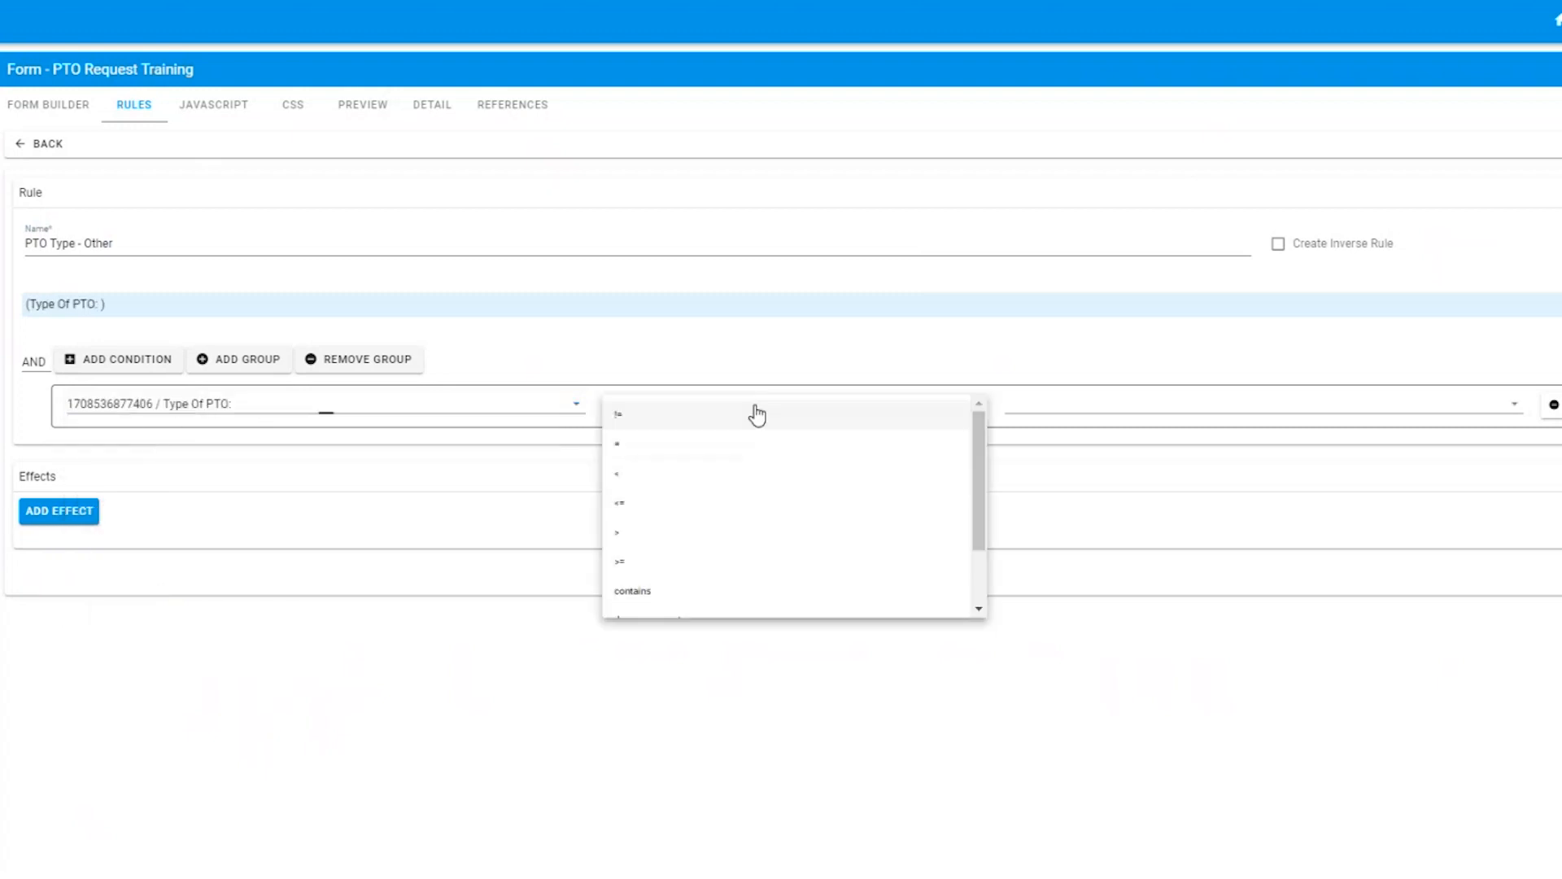
left_click(728, 450)
left_click(1043, 404)
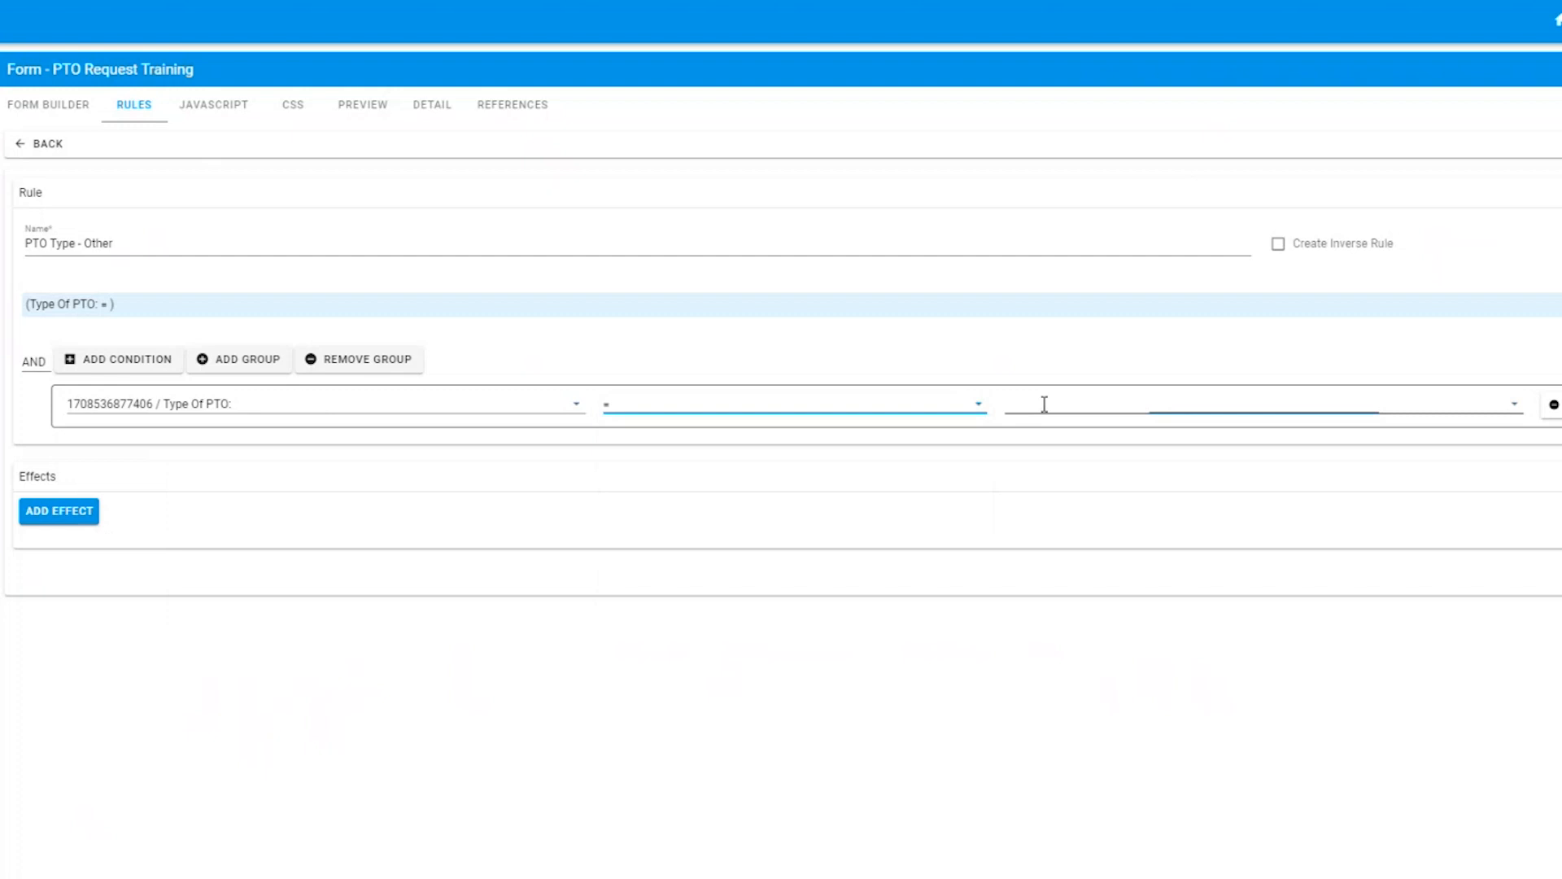
left_click(1034, 503)
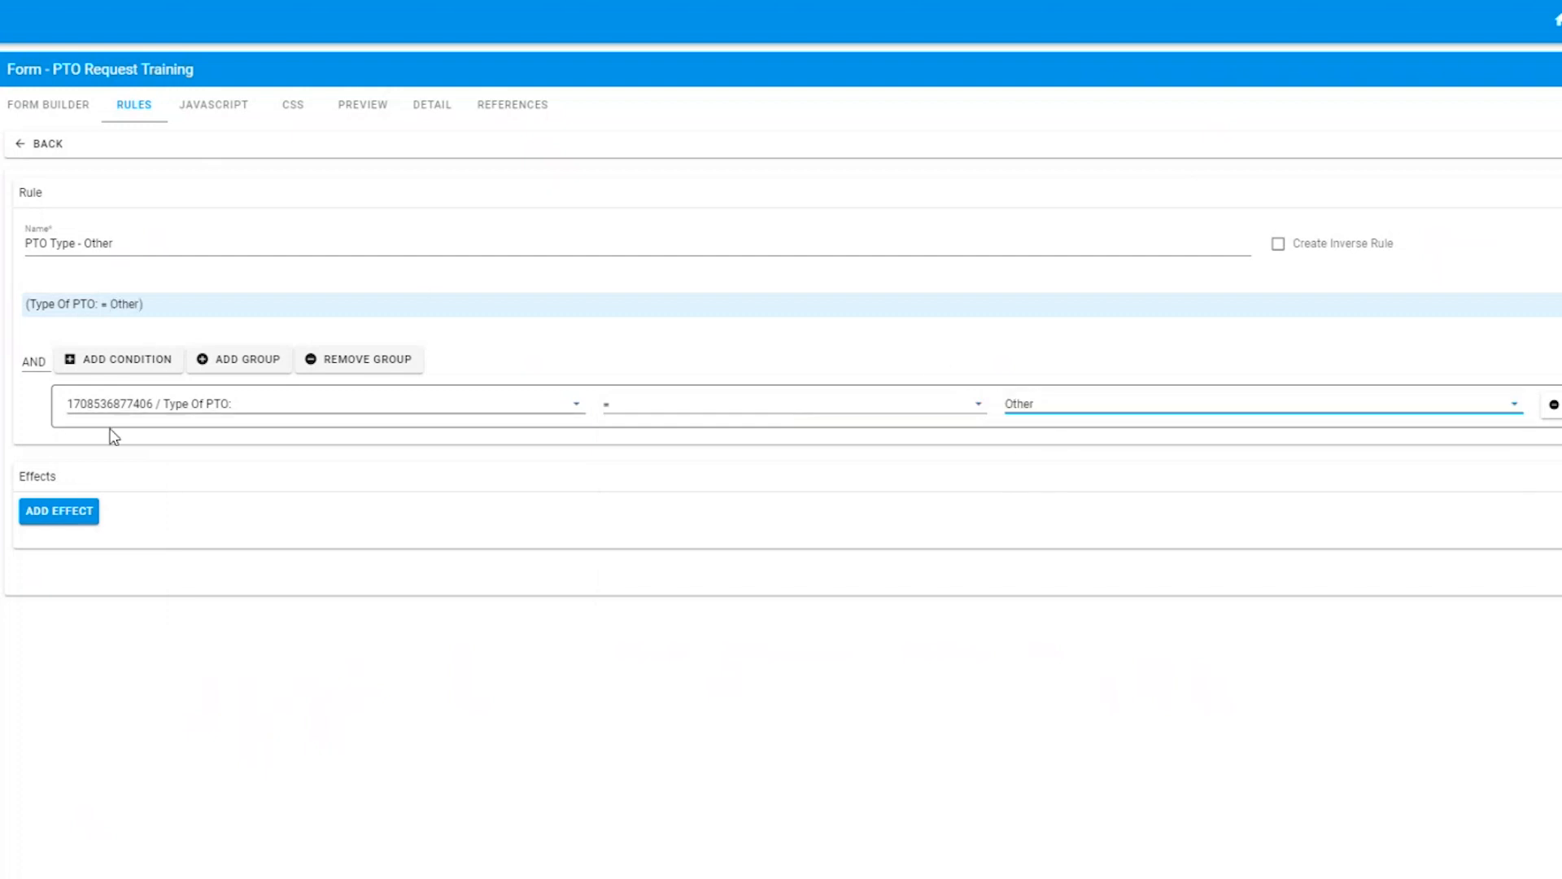
Add a question effect that sets "If other, please explain:" to show
left_click(53, 514)
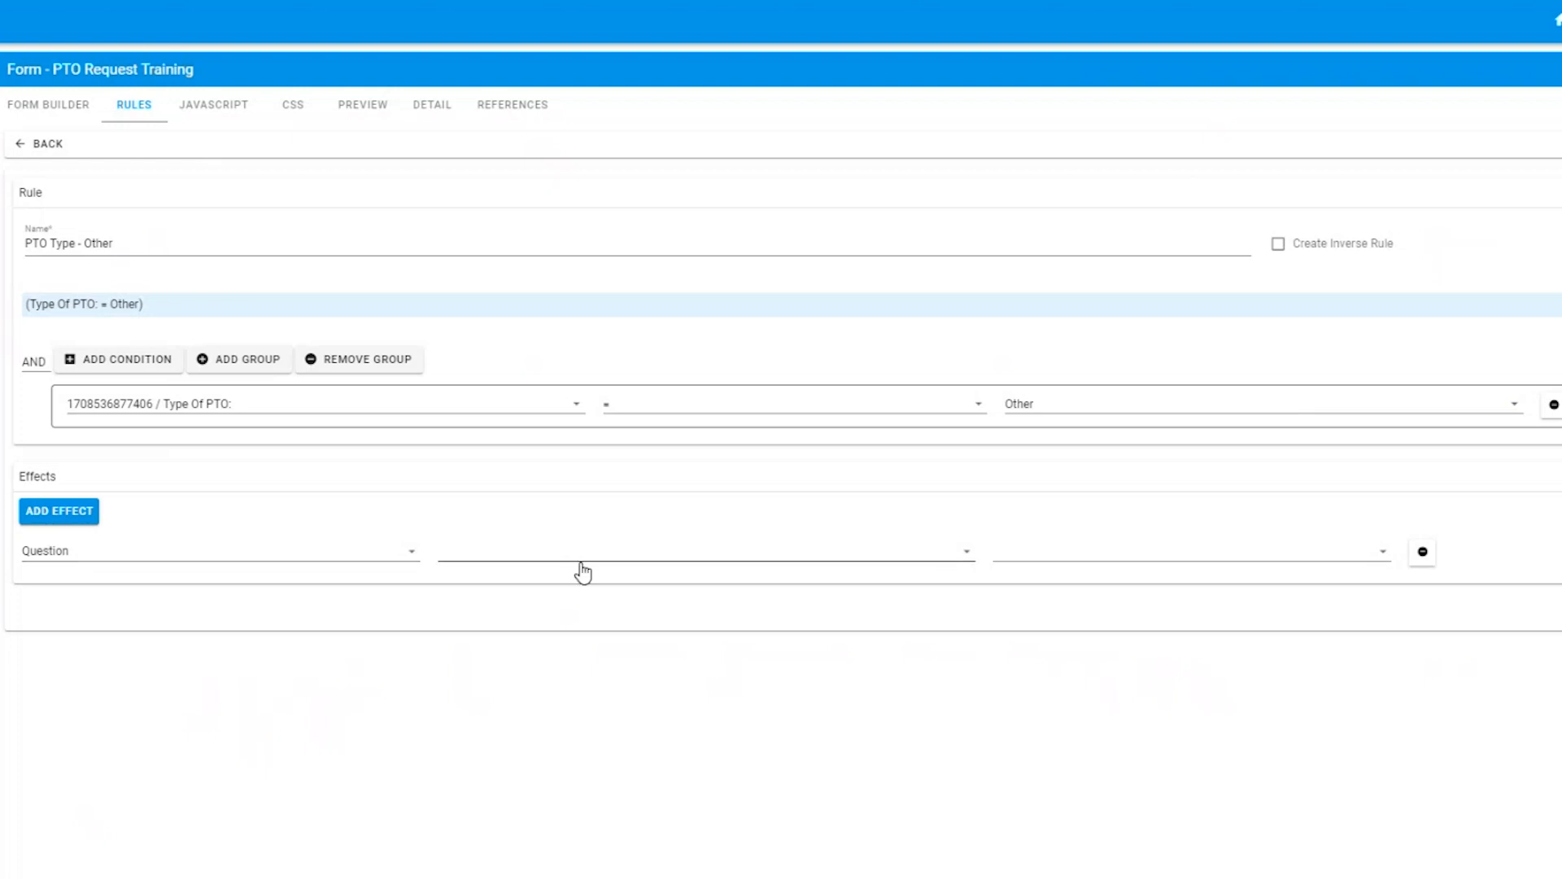
left_click(502, 553)
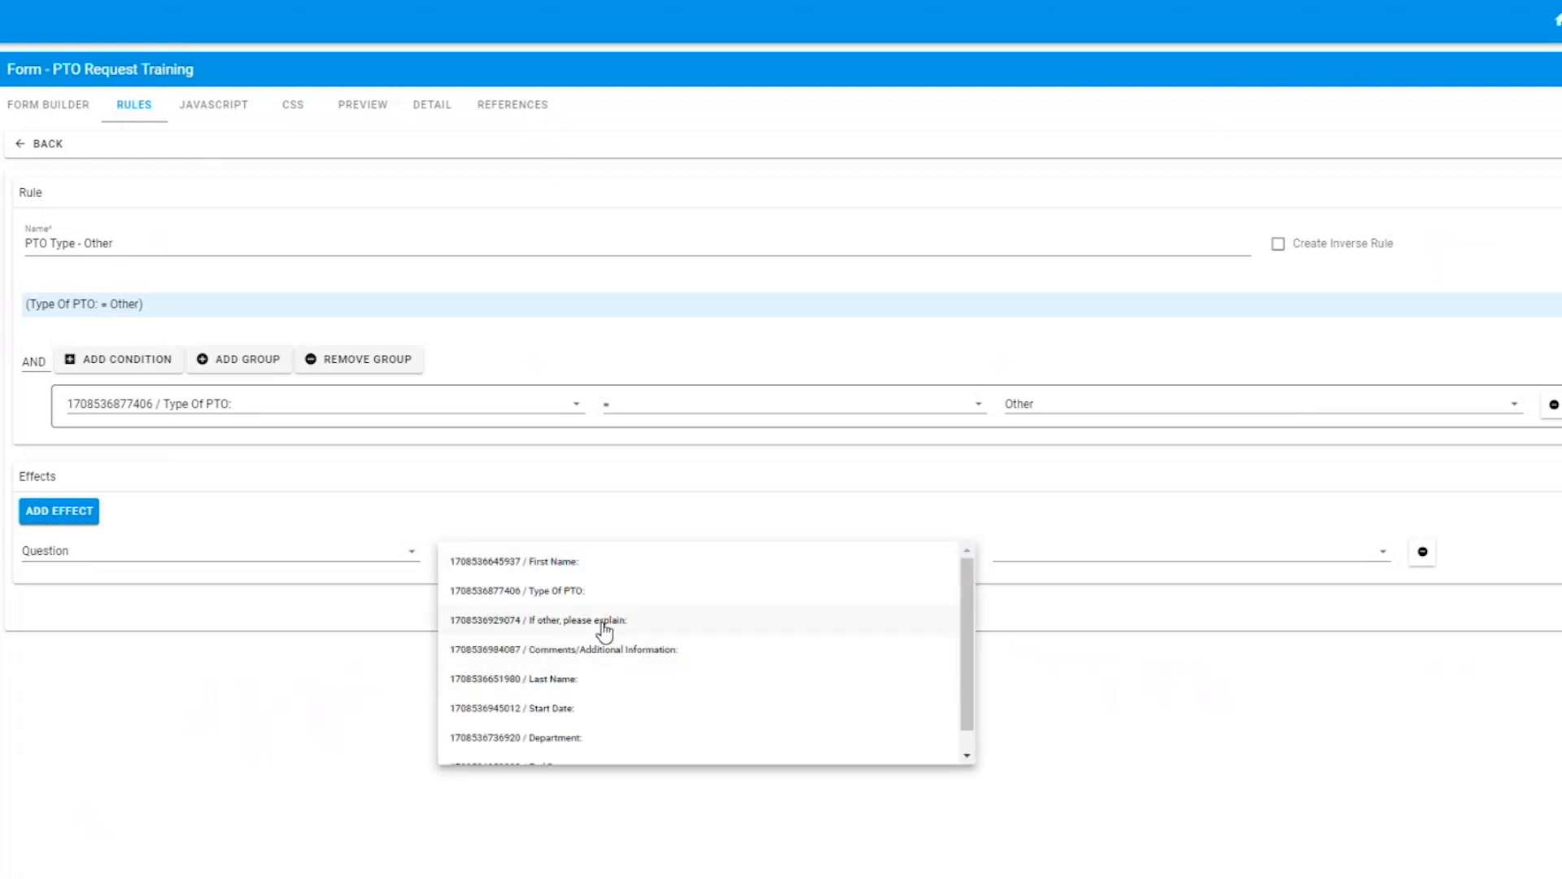
left_click(603, 631)
left_click(1076, 560)
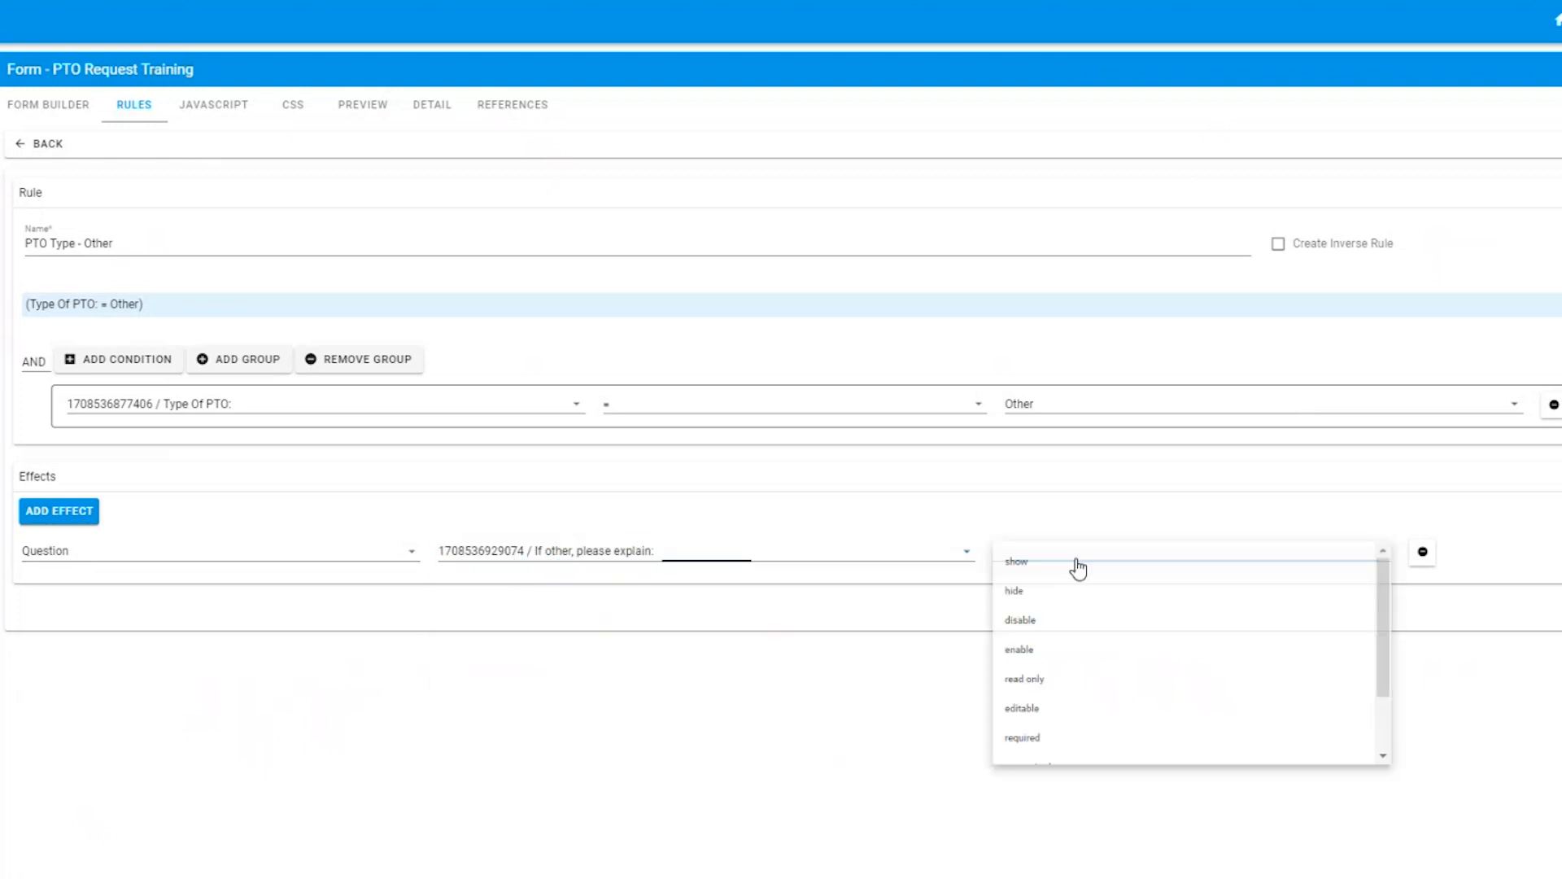
left_click(1076, 570)
Add a second question effect that sets "If other, please explain:" to required
left_click(91, 513)
left_click(617, 603)
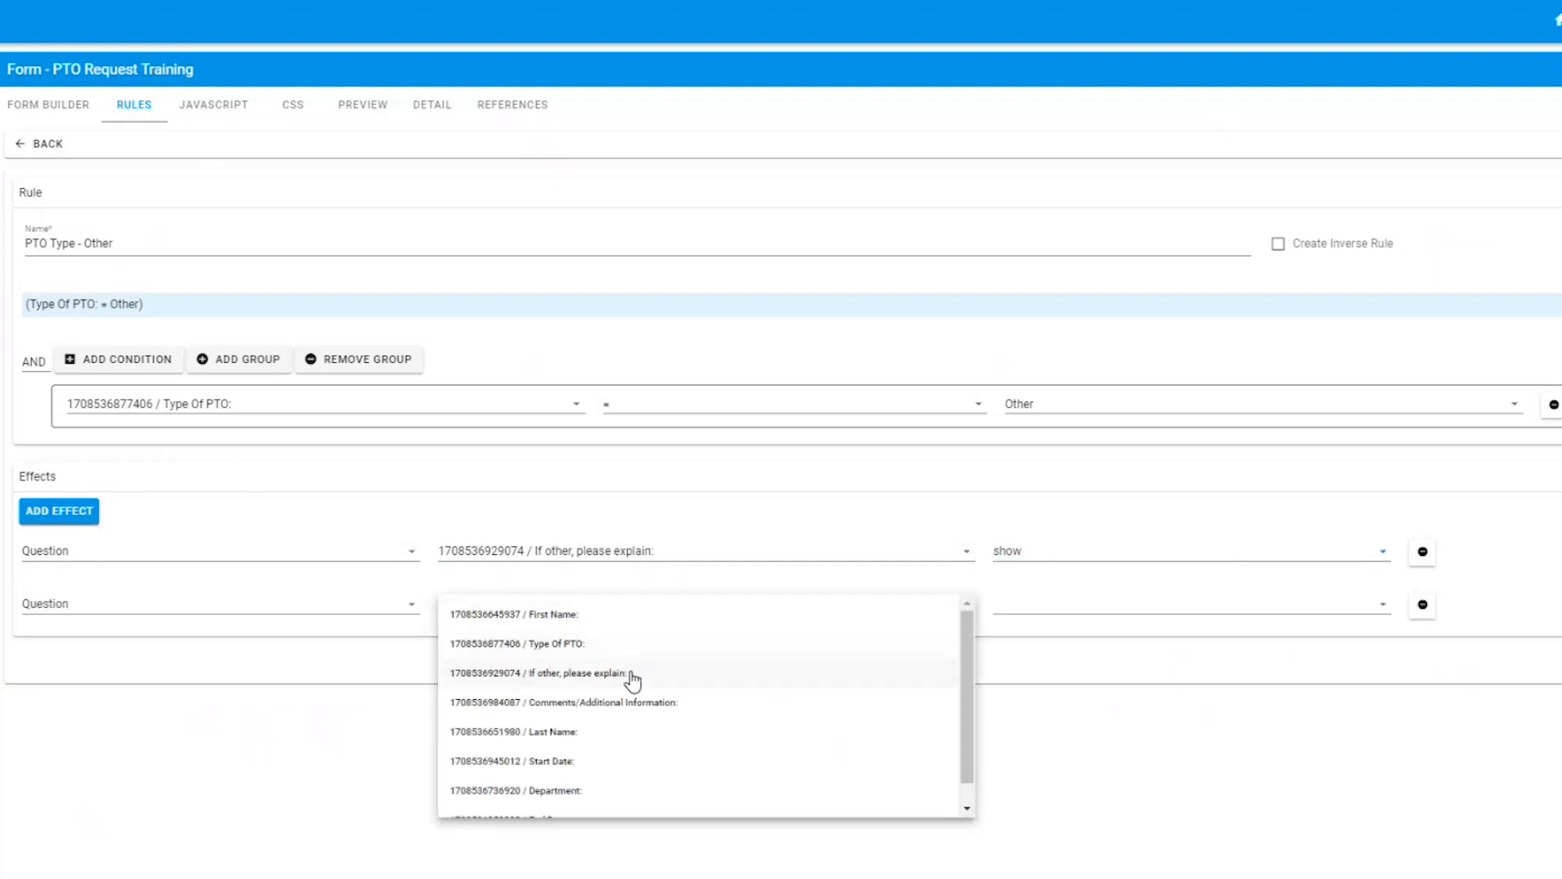
left_click(632, 676)
left_click(1087, 612)
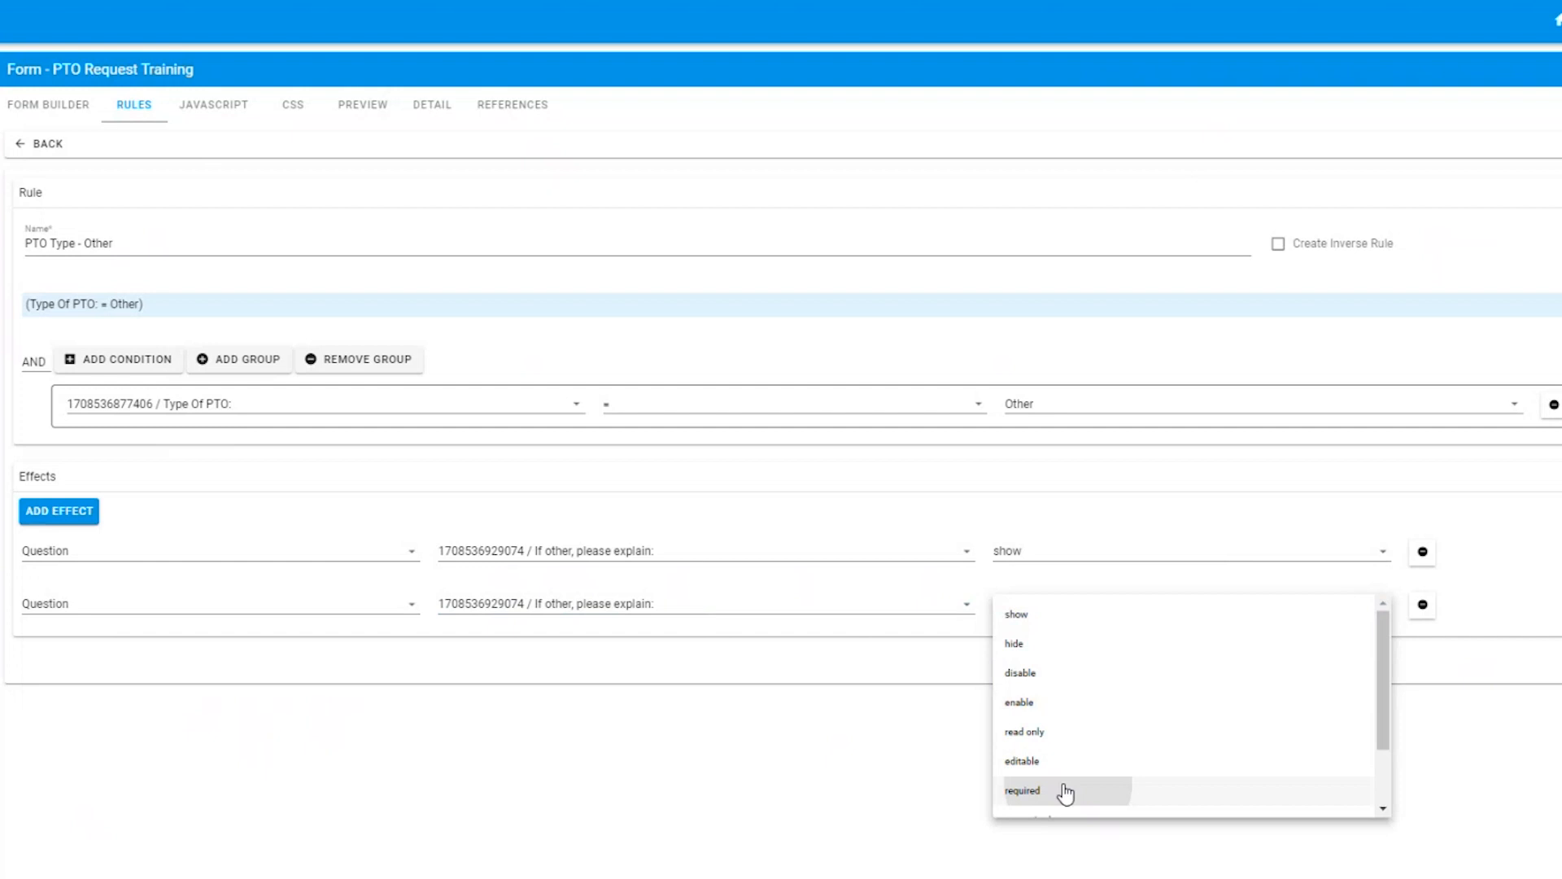
left_click(1062, 791)
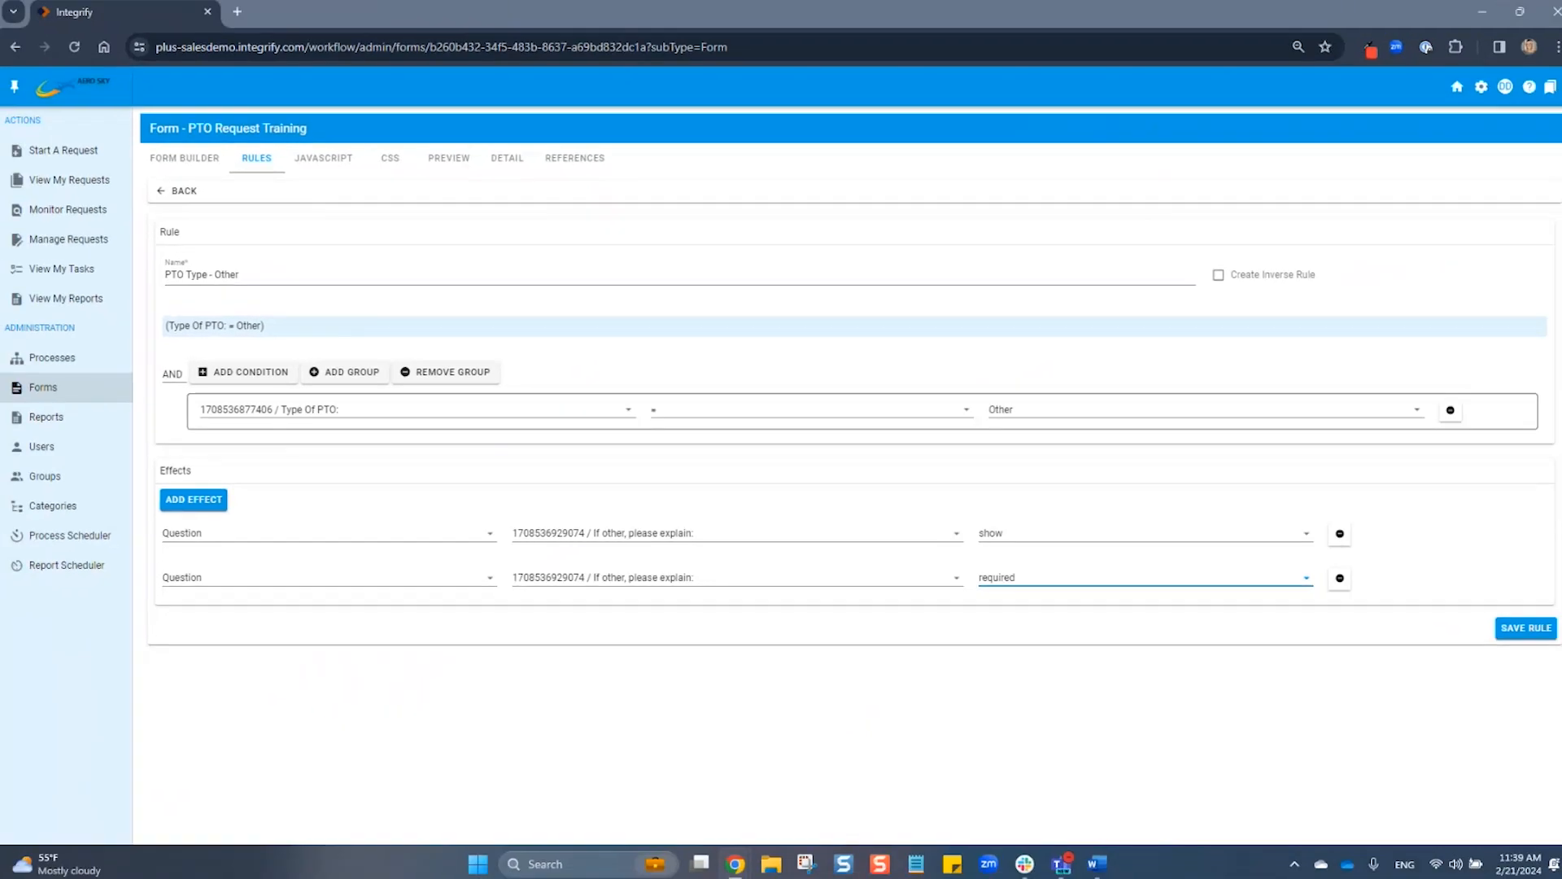
Save the rule with an inverse rule created, and open "PTO Type - Other (Inverse)" to review its condition and effects
left_click(1219, 276)
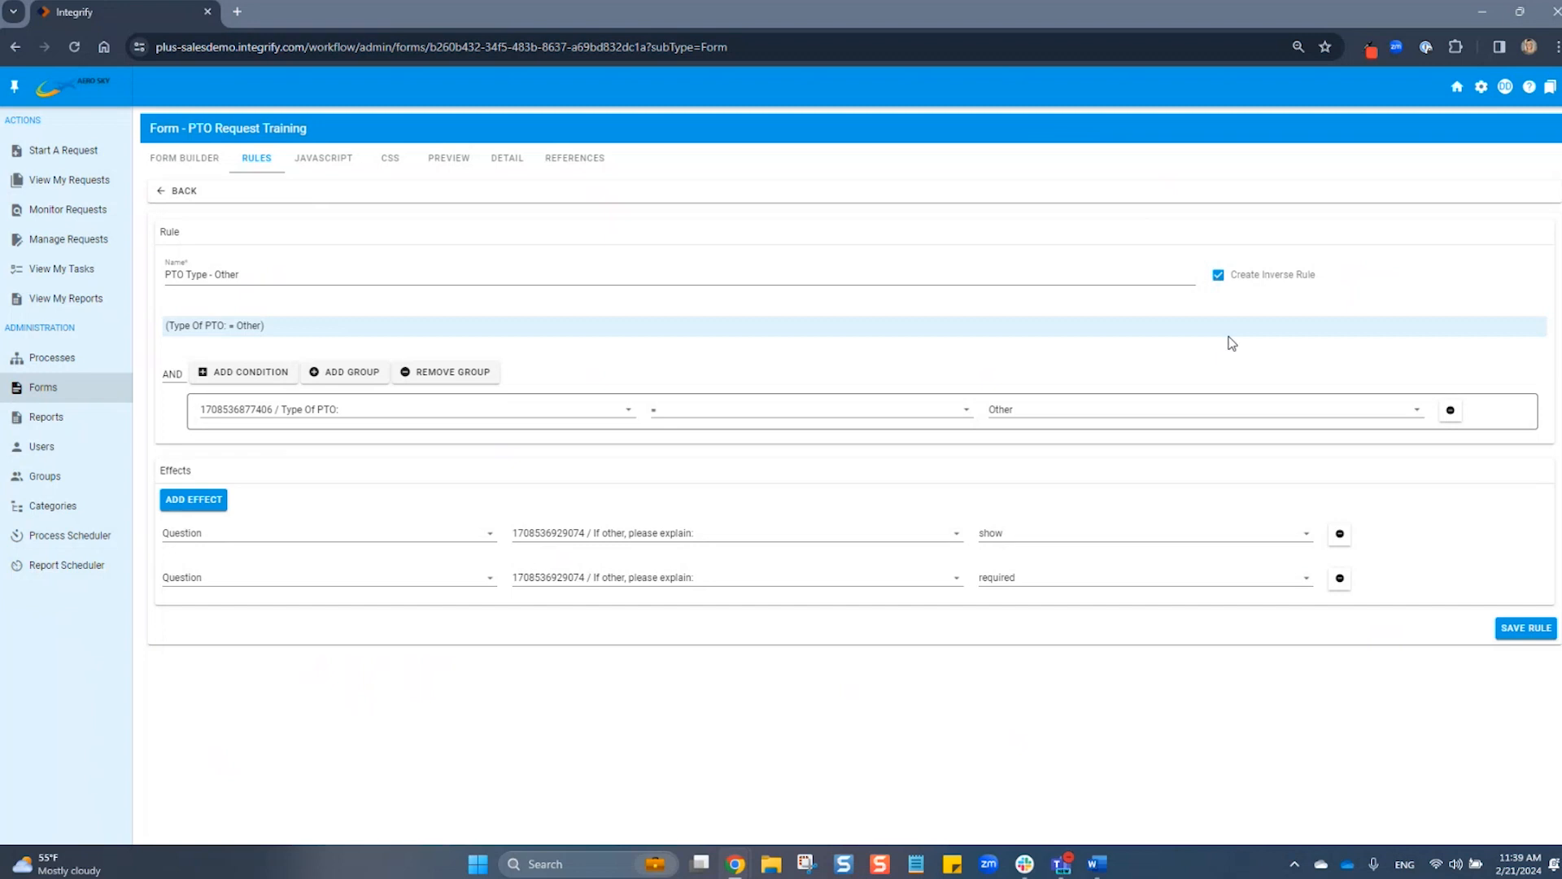
left_click(1507, 628)
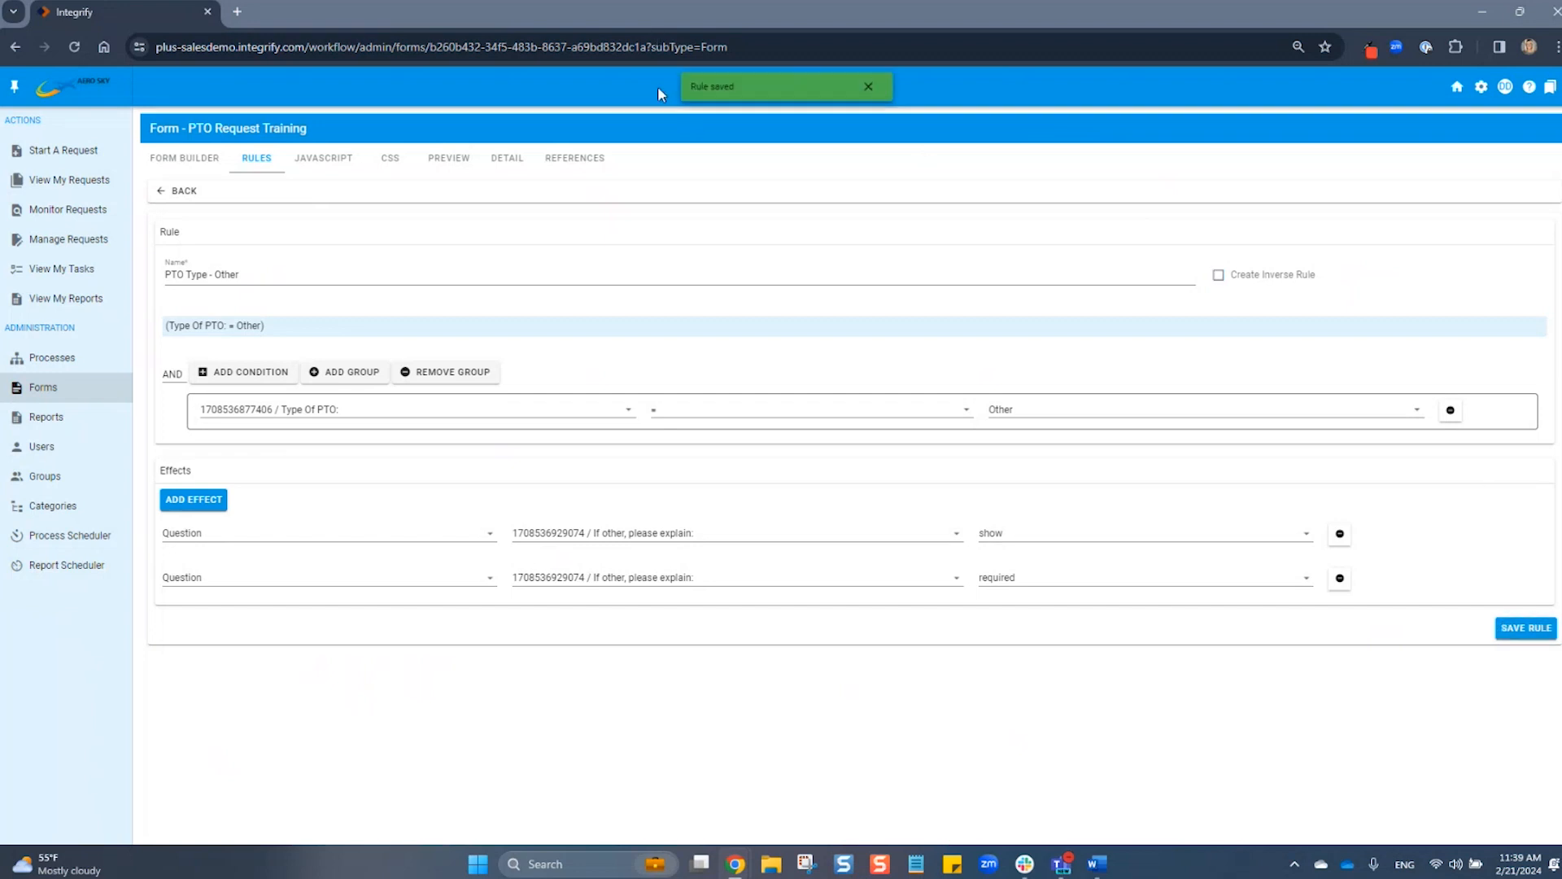
left_click(179, 196)
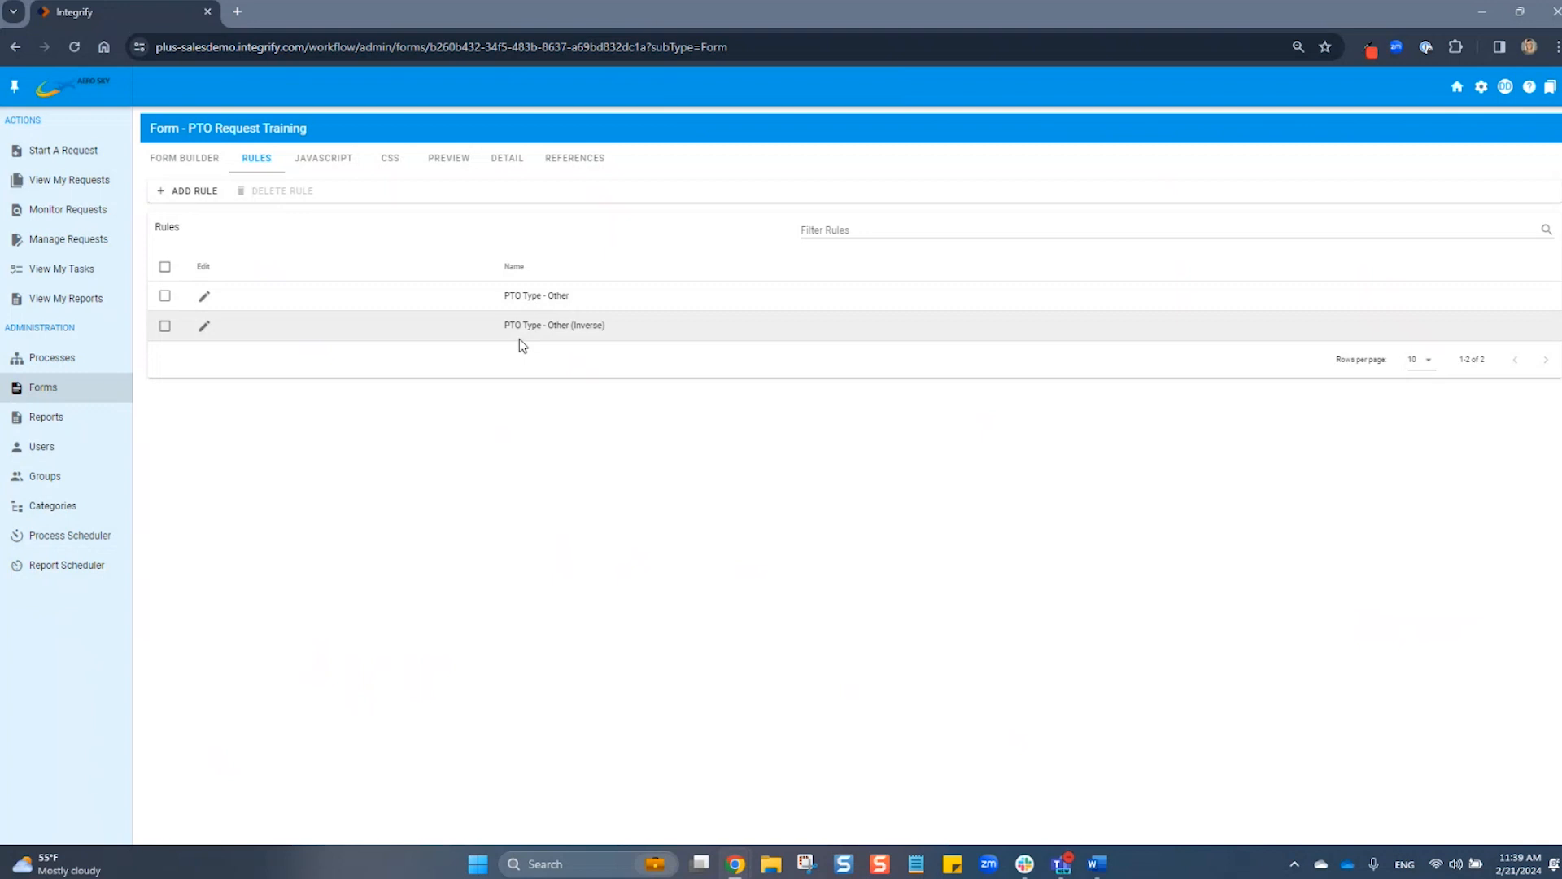
left_click(204, 326)
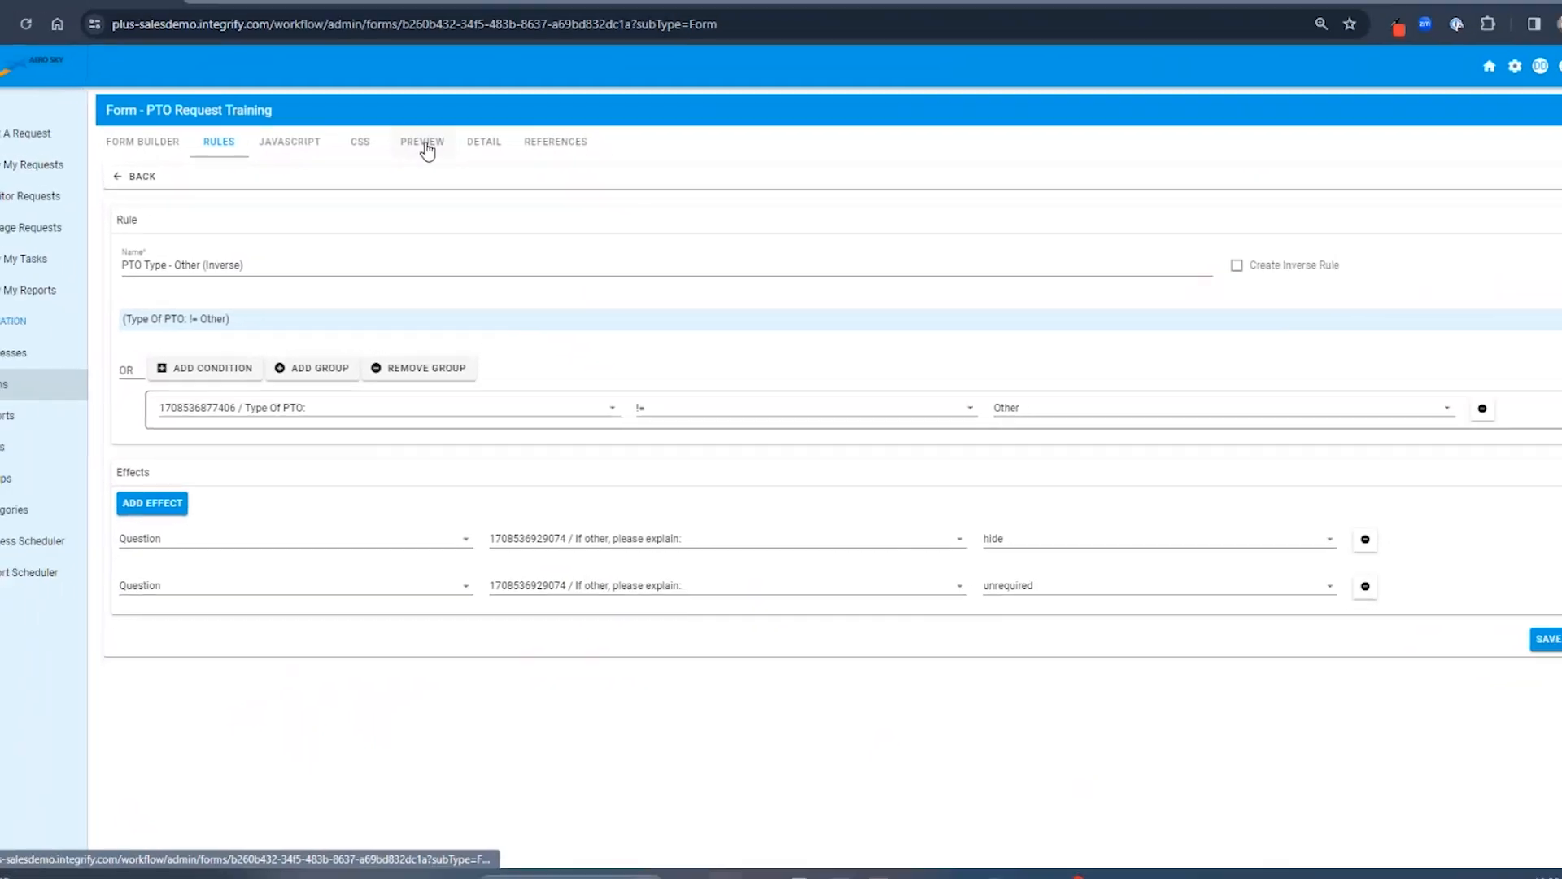
Preview the form and test the rule by choosing Vacation, Sick and Other as the Type Of PTO
left_click(424, 145)
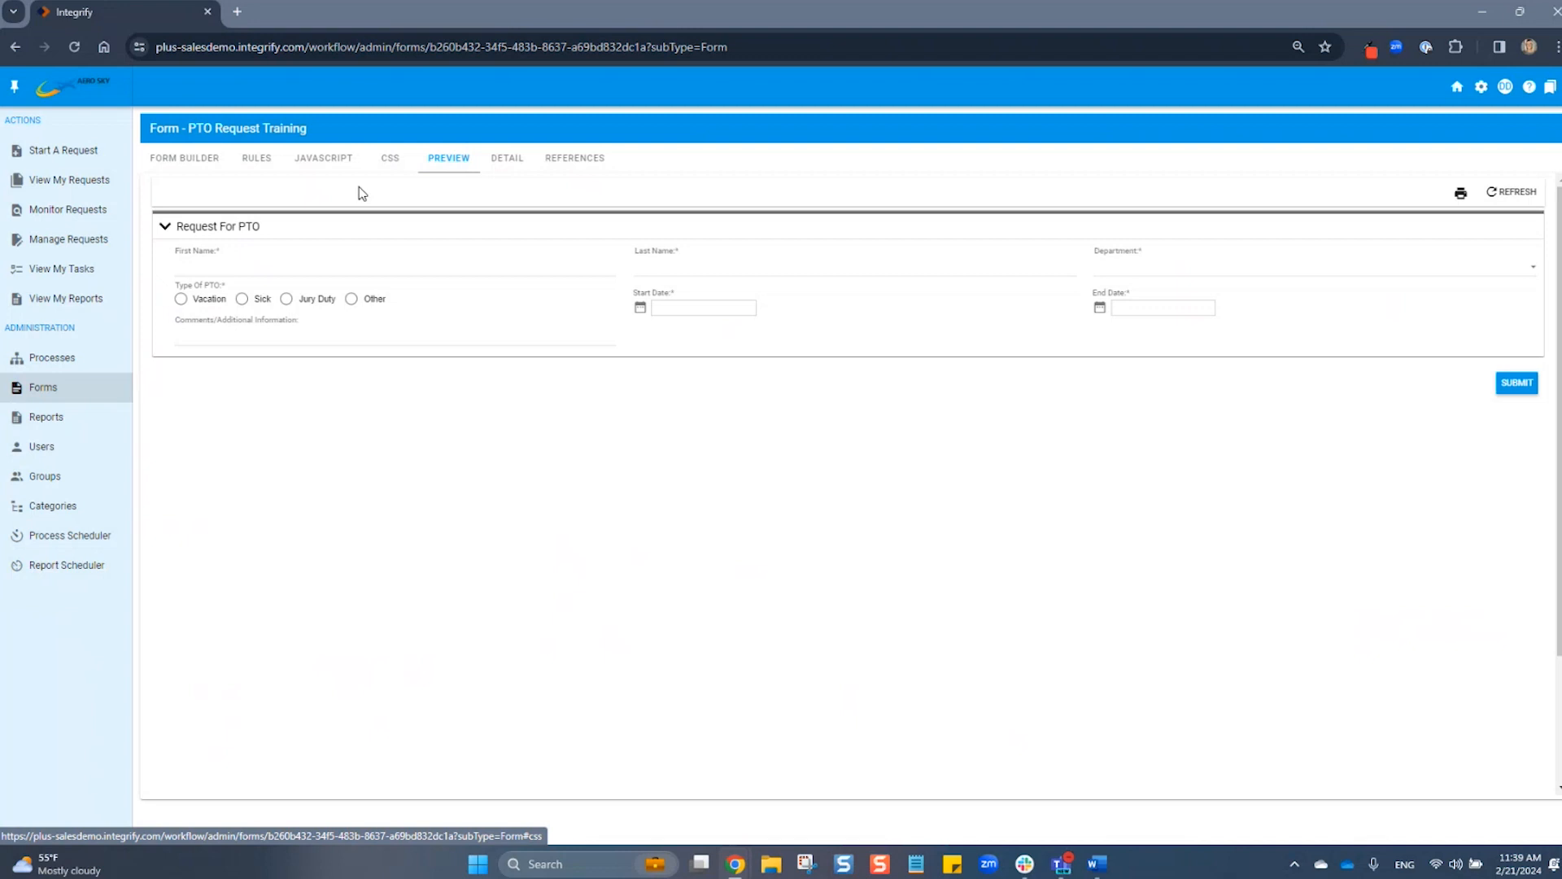
left_click(198, 304)
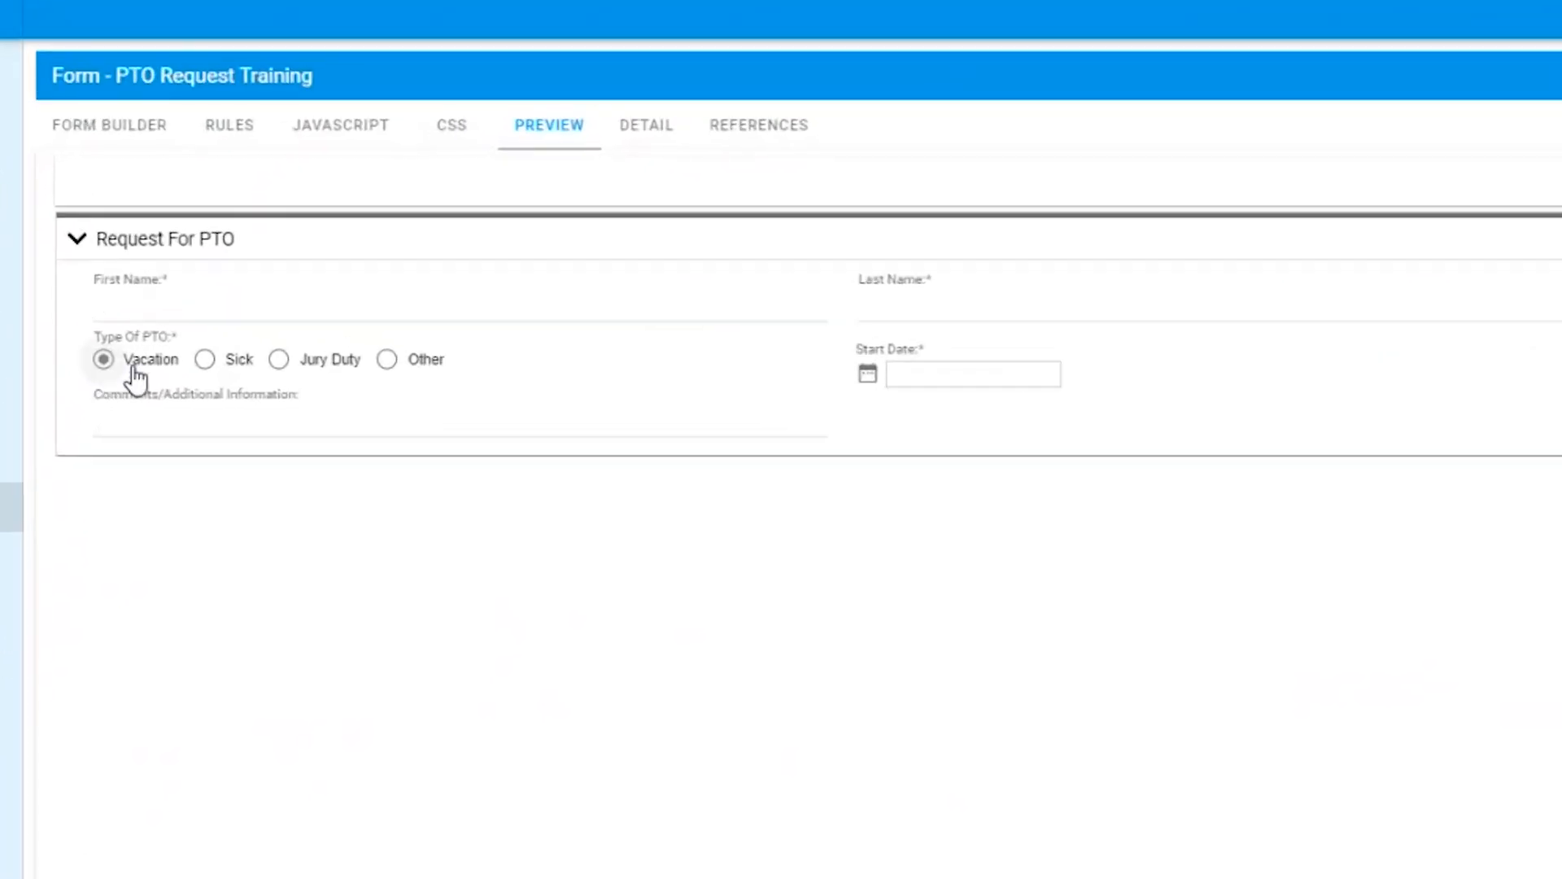
left_click(210, 364)
left_click(408, 366)
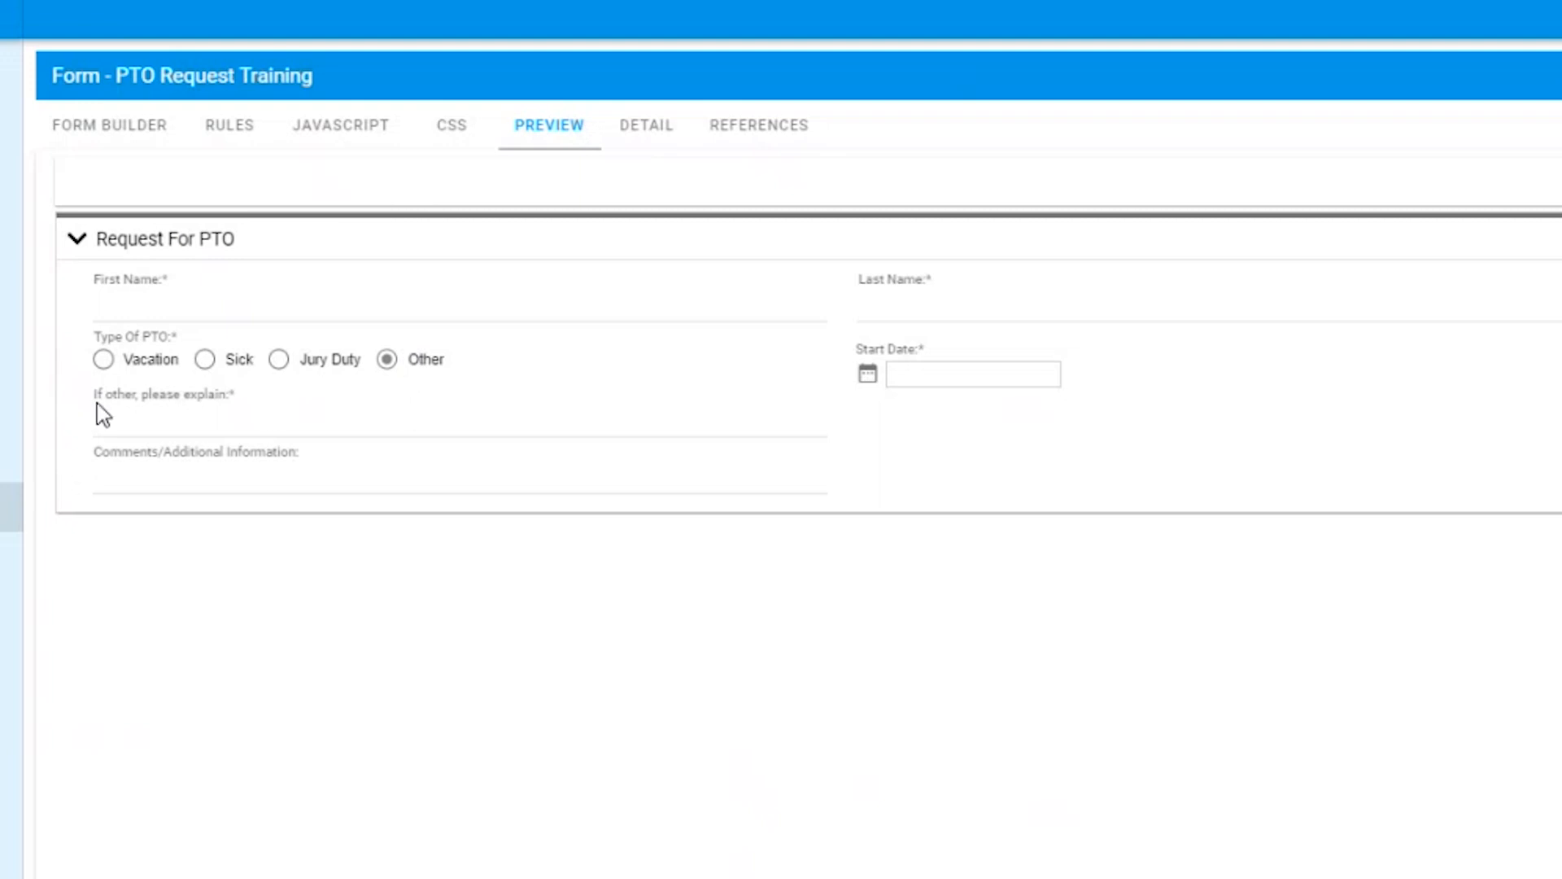
Test the explanation field's rule in the form preview by choosing Jury Duty and Sick as the Type Of PTO
left_click_drag(95, 399, 231, 402)
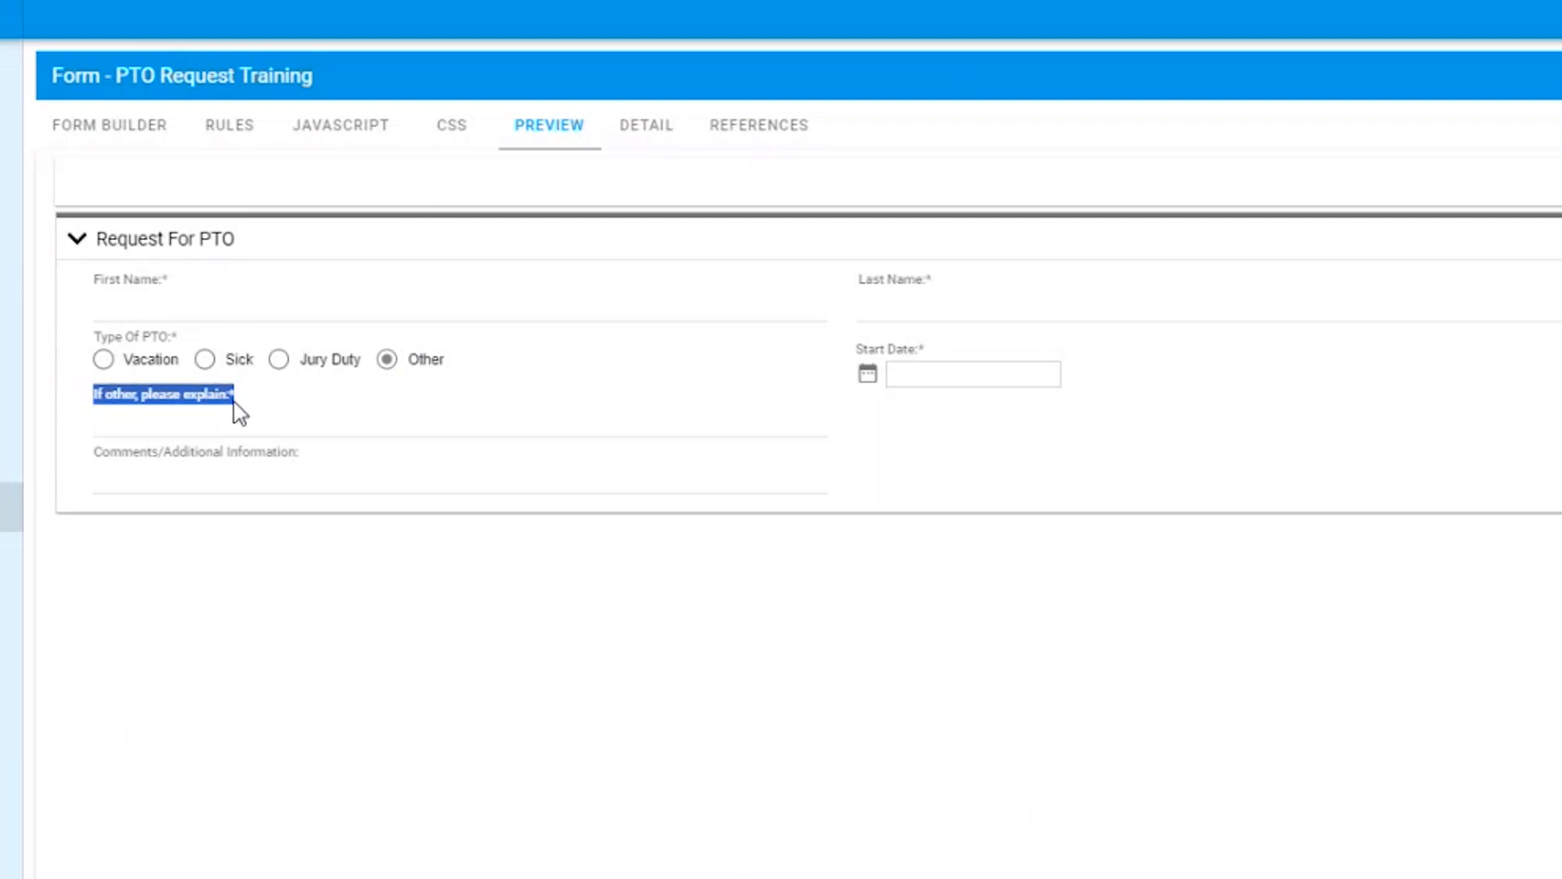
left_click(279, 362)
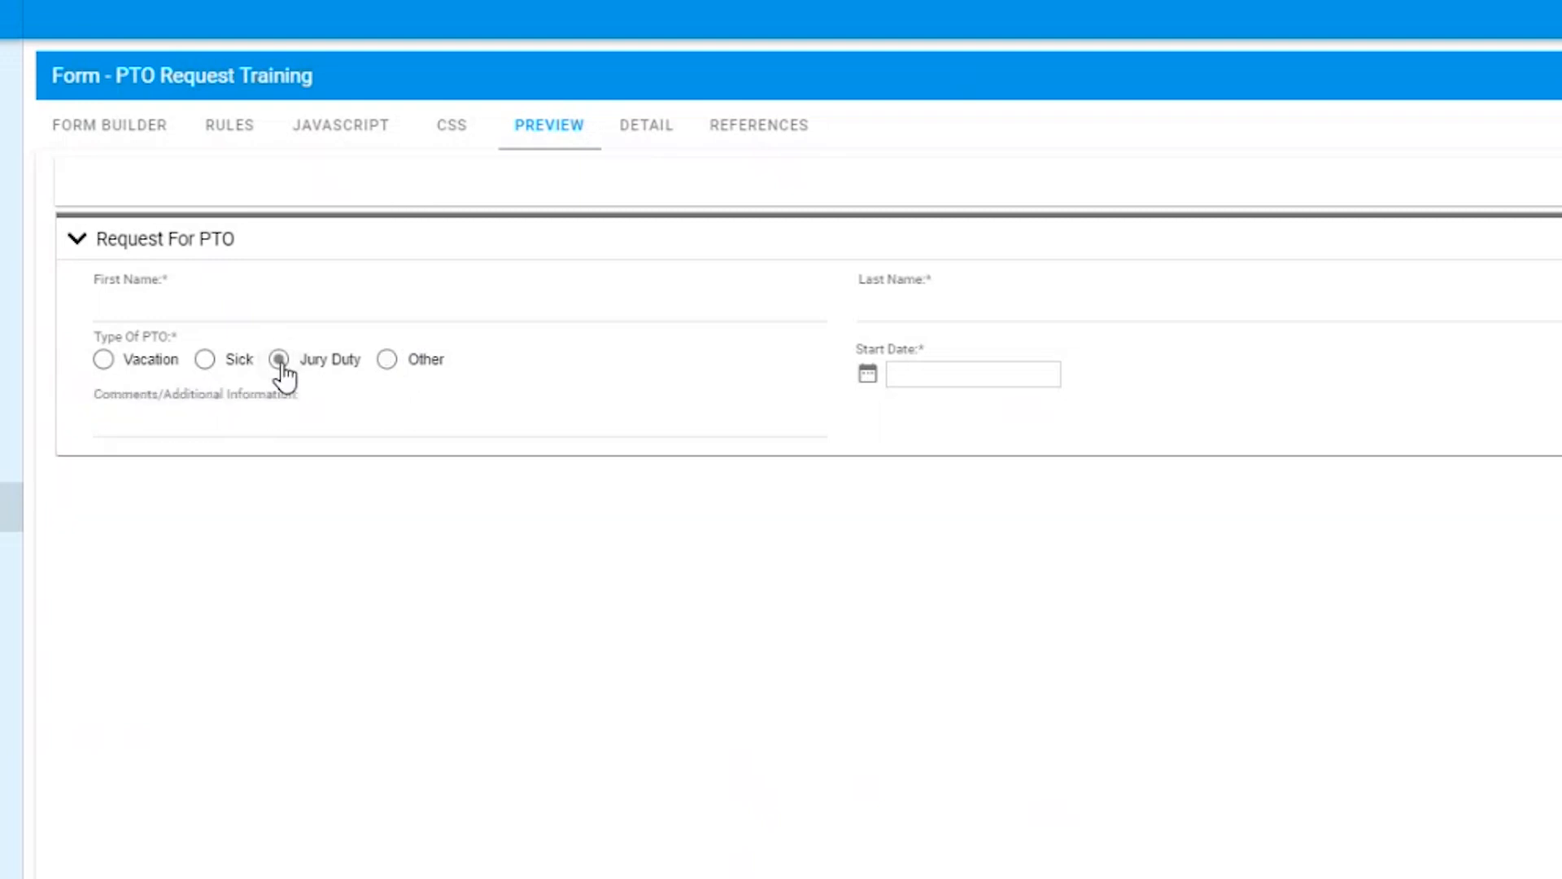
left_click(245, 364)
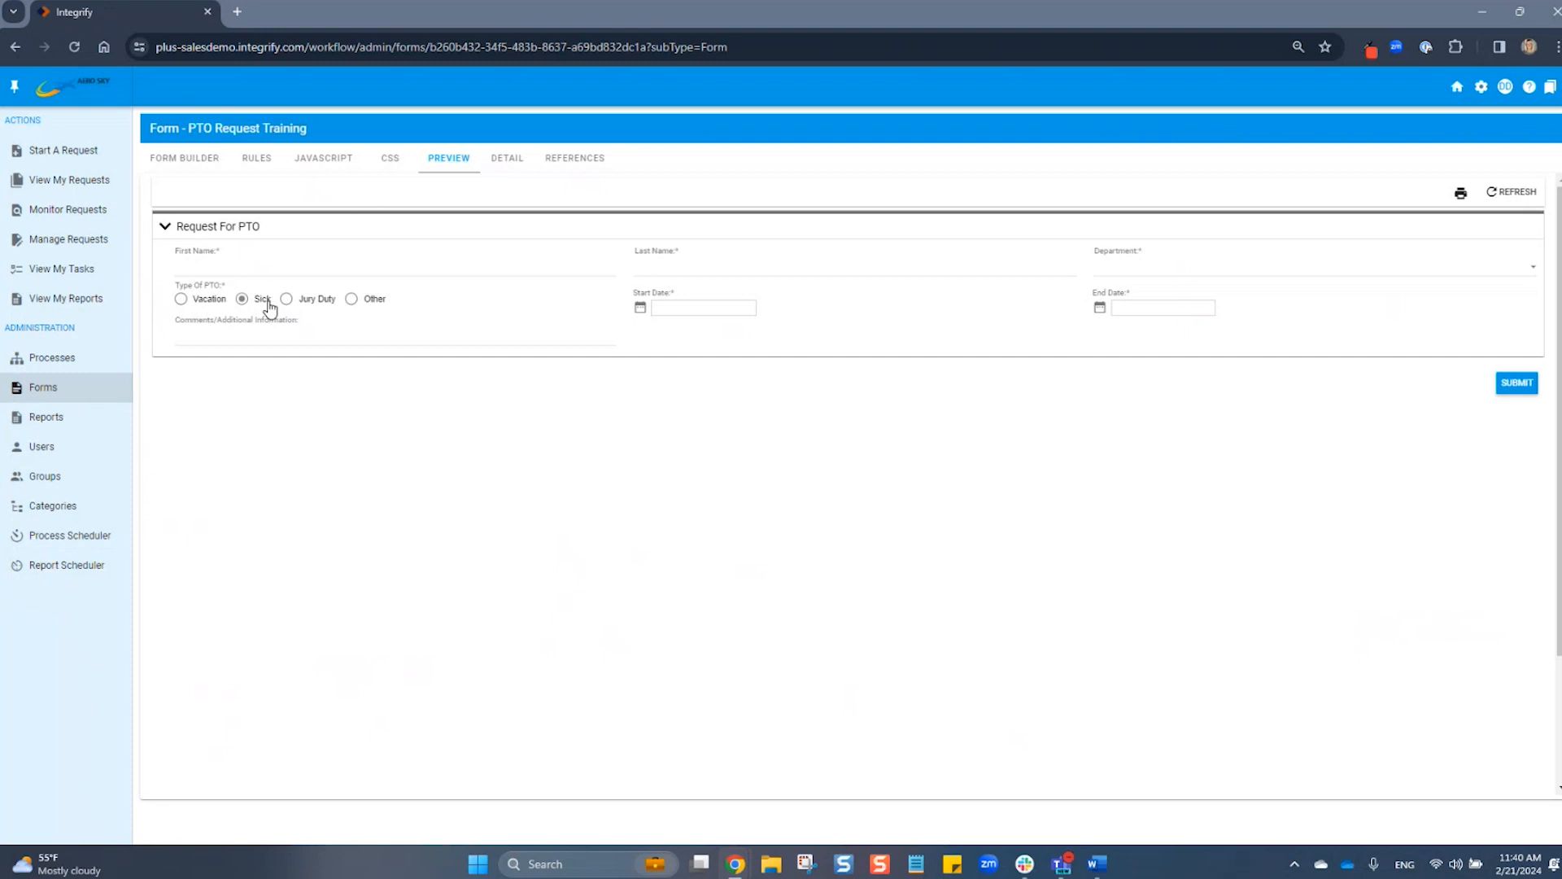
Open the form's JavaScript editor and look at the linked JavaScript Help documentation, closing it when finished
left_click(462, 159)
left_click(338, 160)
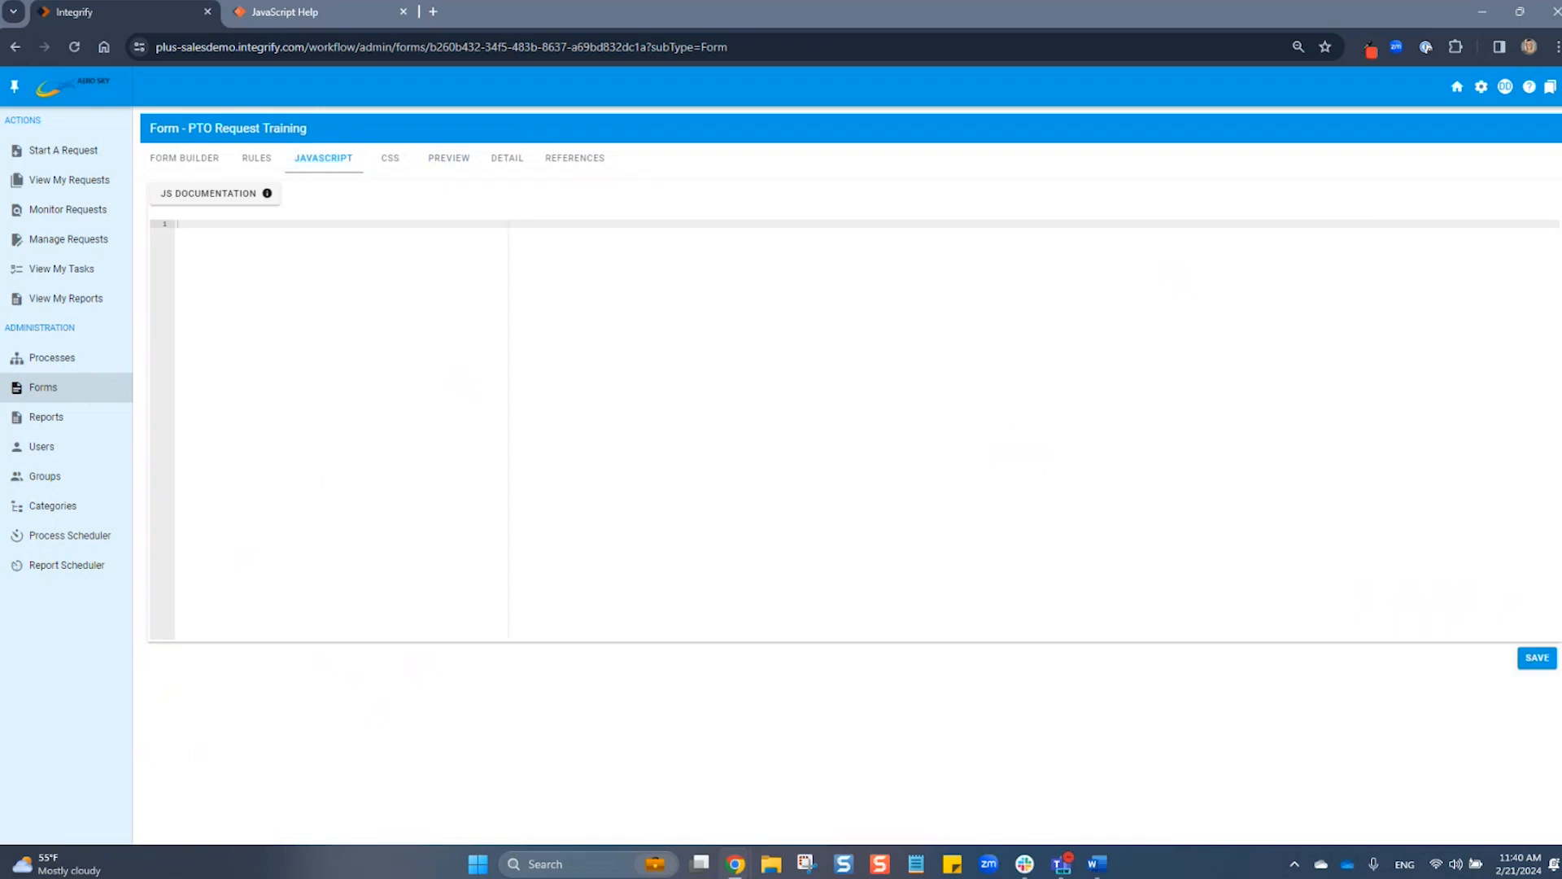
left_click(244, 197)
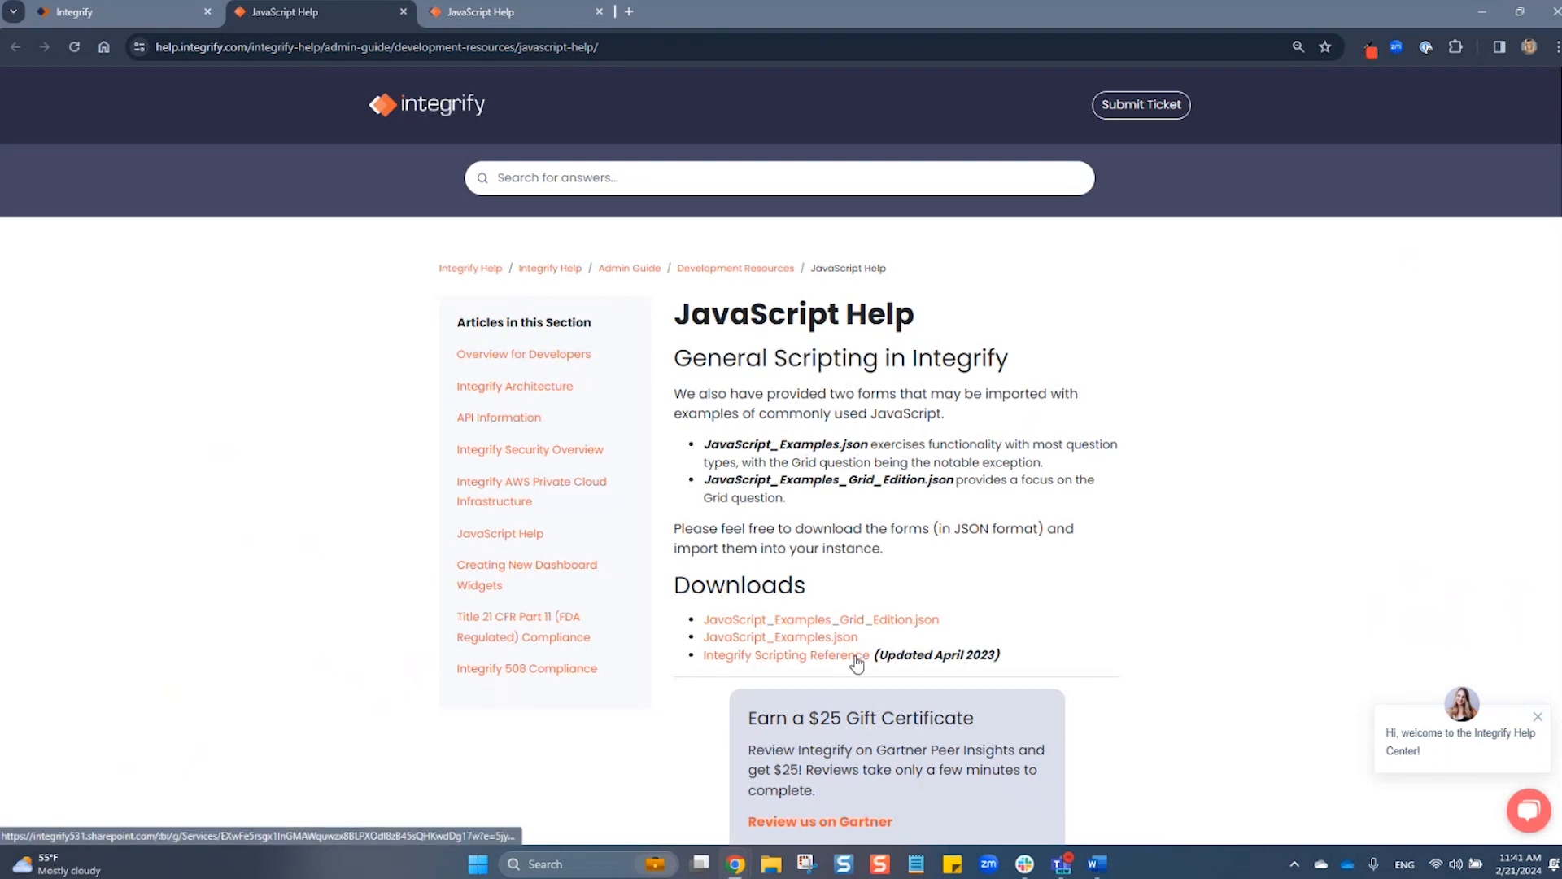
left_click(404, 12)
left_click(404, 13)
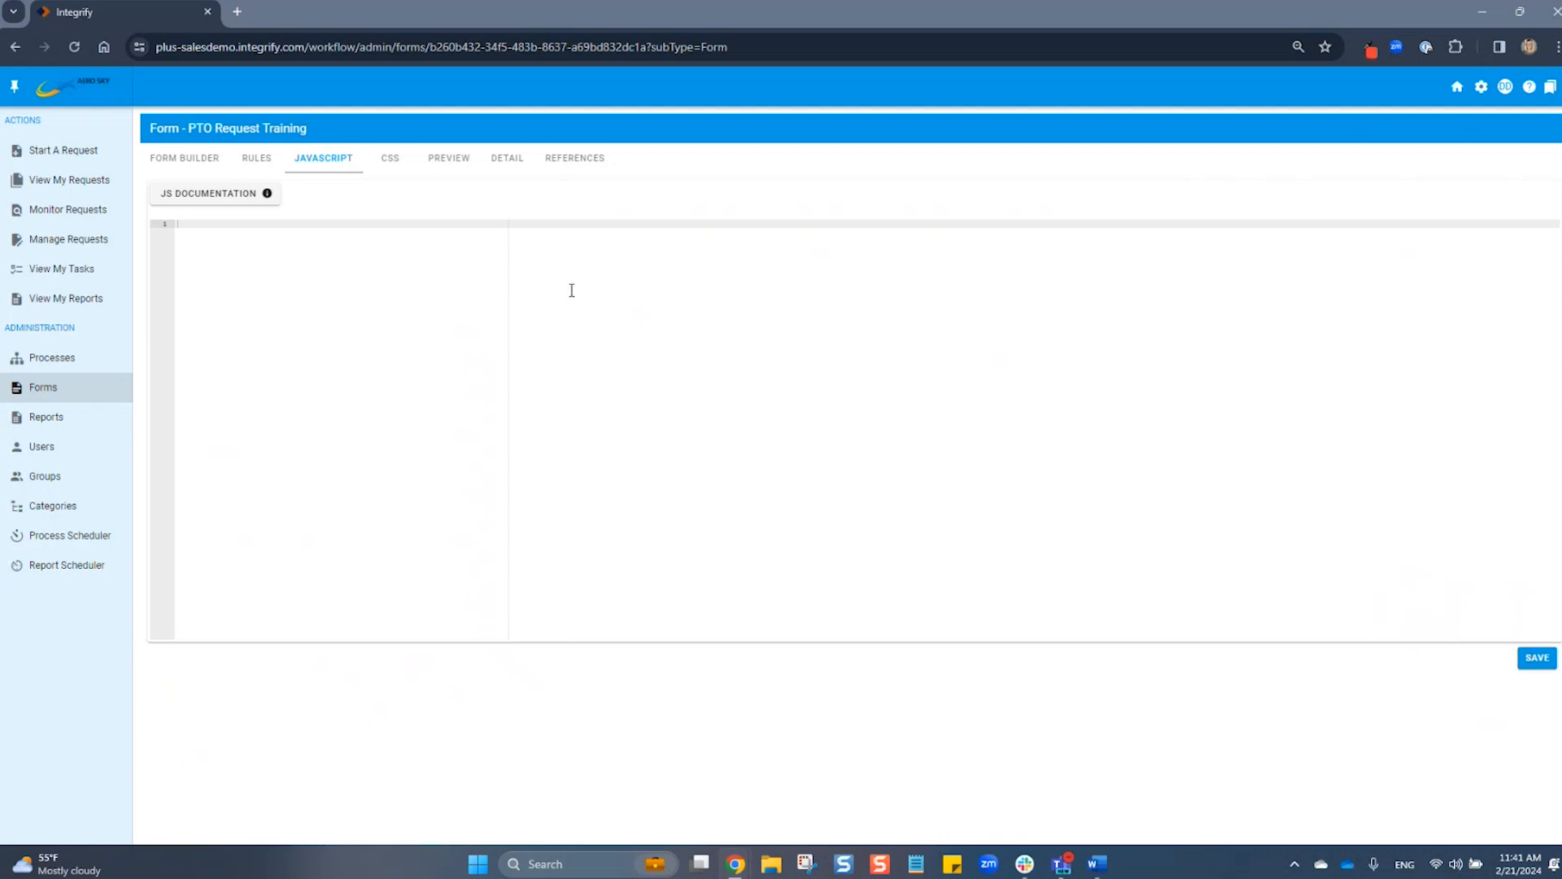
Open the form's CSS editor and bring up the "Style Your Forms with CSS" page in the Integrify help center
left_click(392, 158)
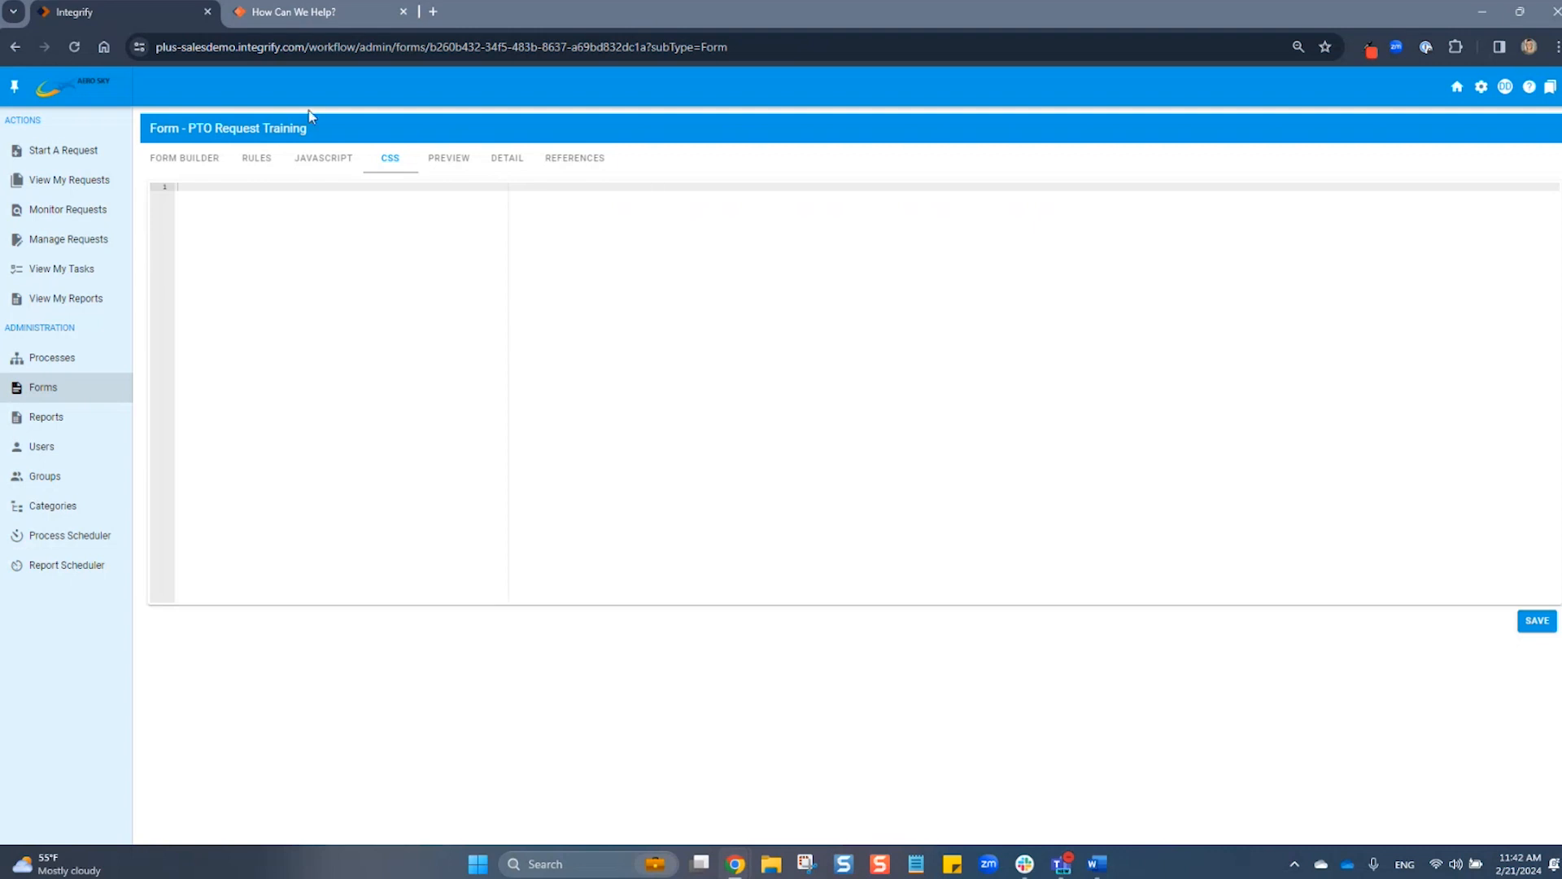
left_click(303, 17)
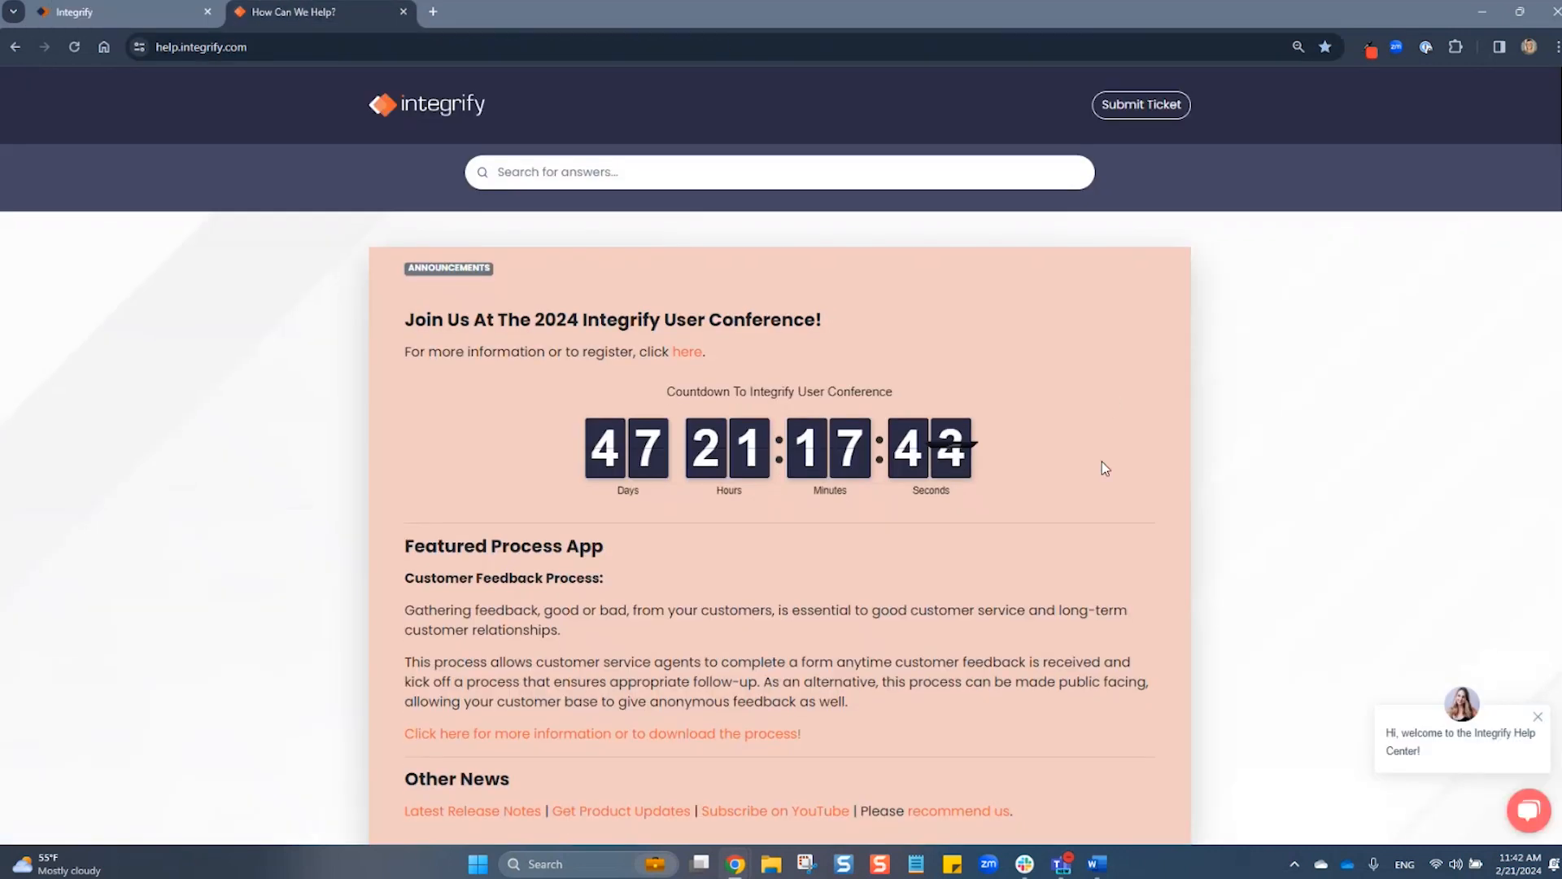
scroll(1102, 462, "down", 10)
left_click(923, 720)
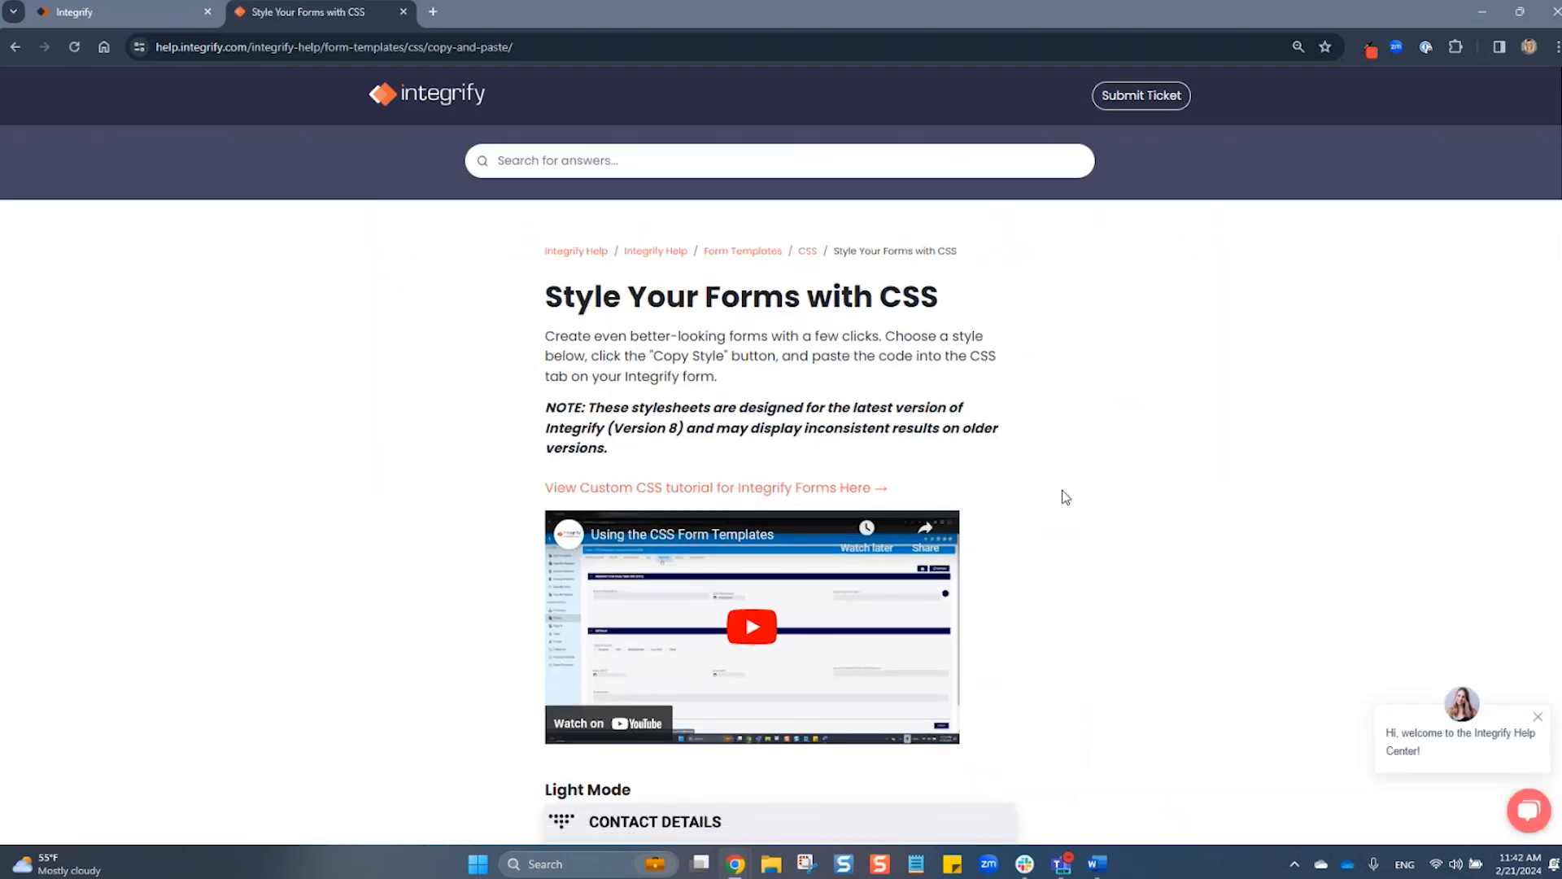
Browse the CSS style templates on the help page and copy the Light Mode style template
scroll(1066, 497, "down", 5)
scroll(1064, 496, "up", 4)
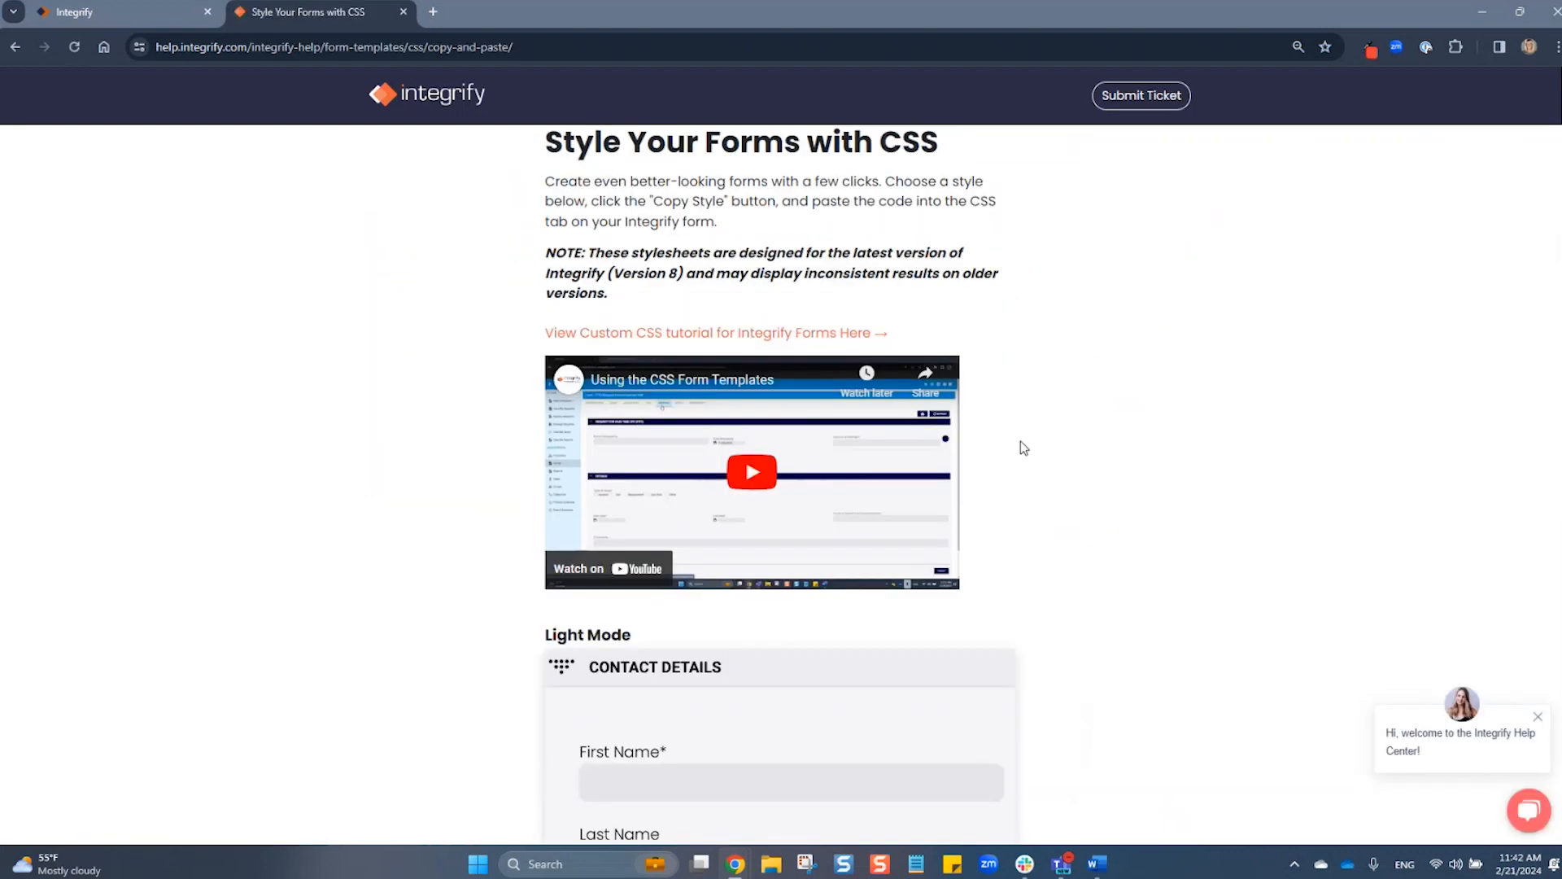
scroll(1316, 495, "down", 8)
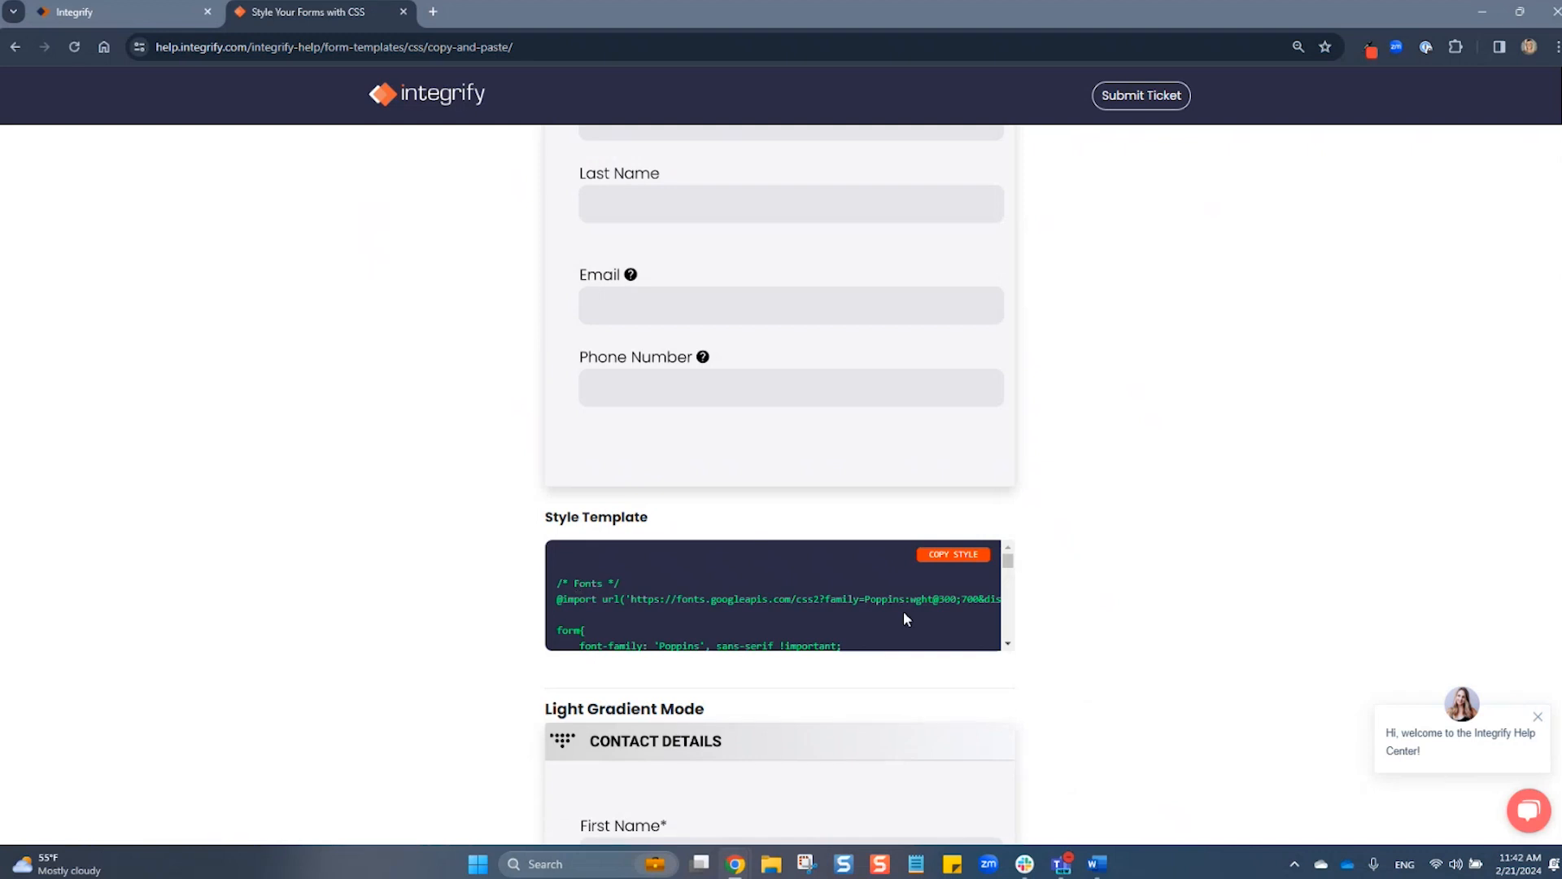
left_click(954, 555)
scroll(1163, 576, "down", 10)
scroll(1162, 575, "down", 15)
scroll(1161, 574, "up", 4)
scroll(1161, 580, "up", 3)
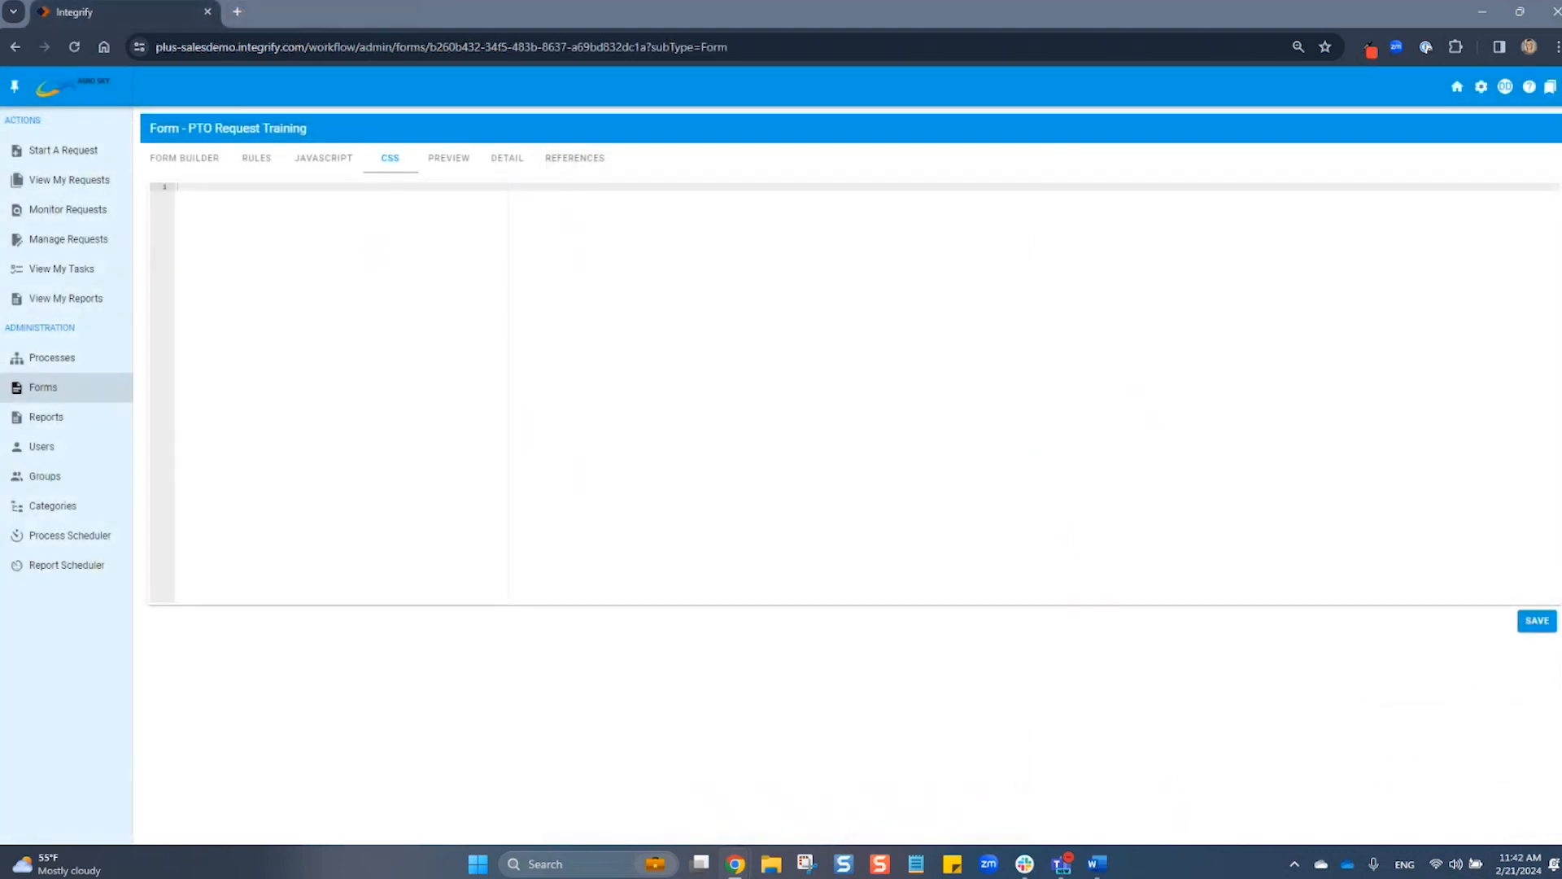
Review the PTO Request Training form's details, including its name, description and question list with client IDs
left_click(461, 162)
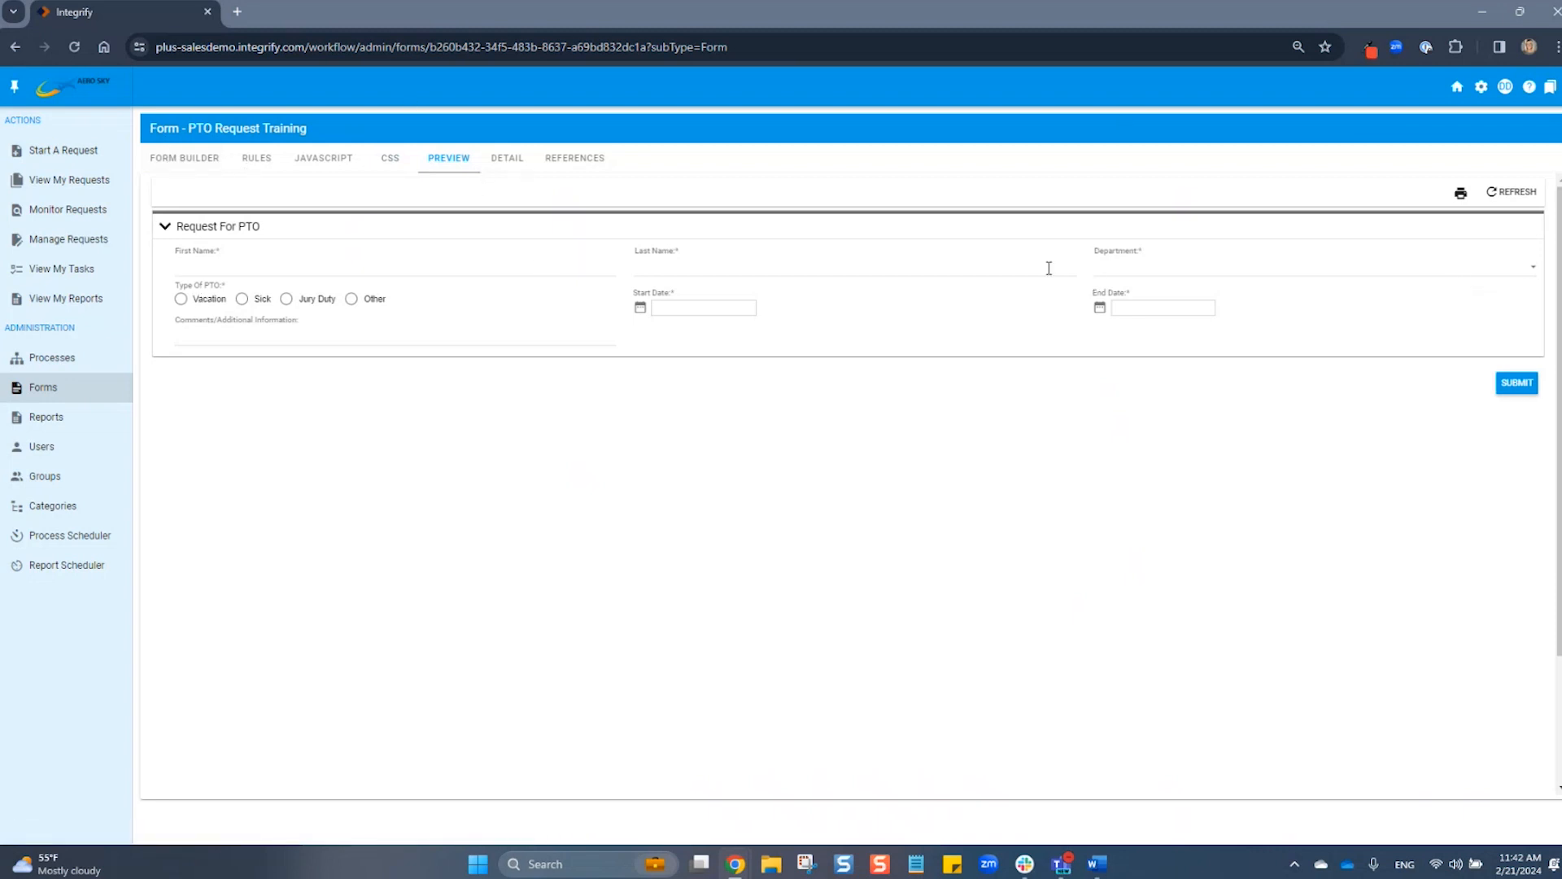
left_click(527, 167)
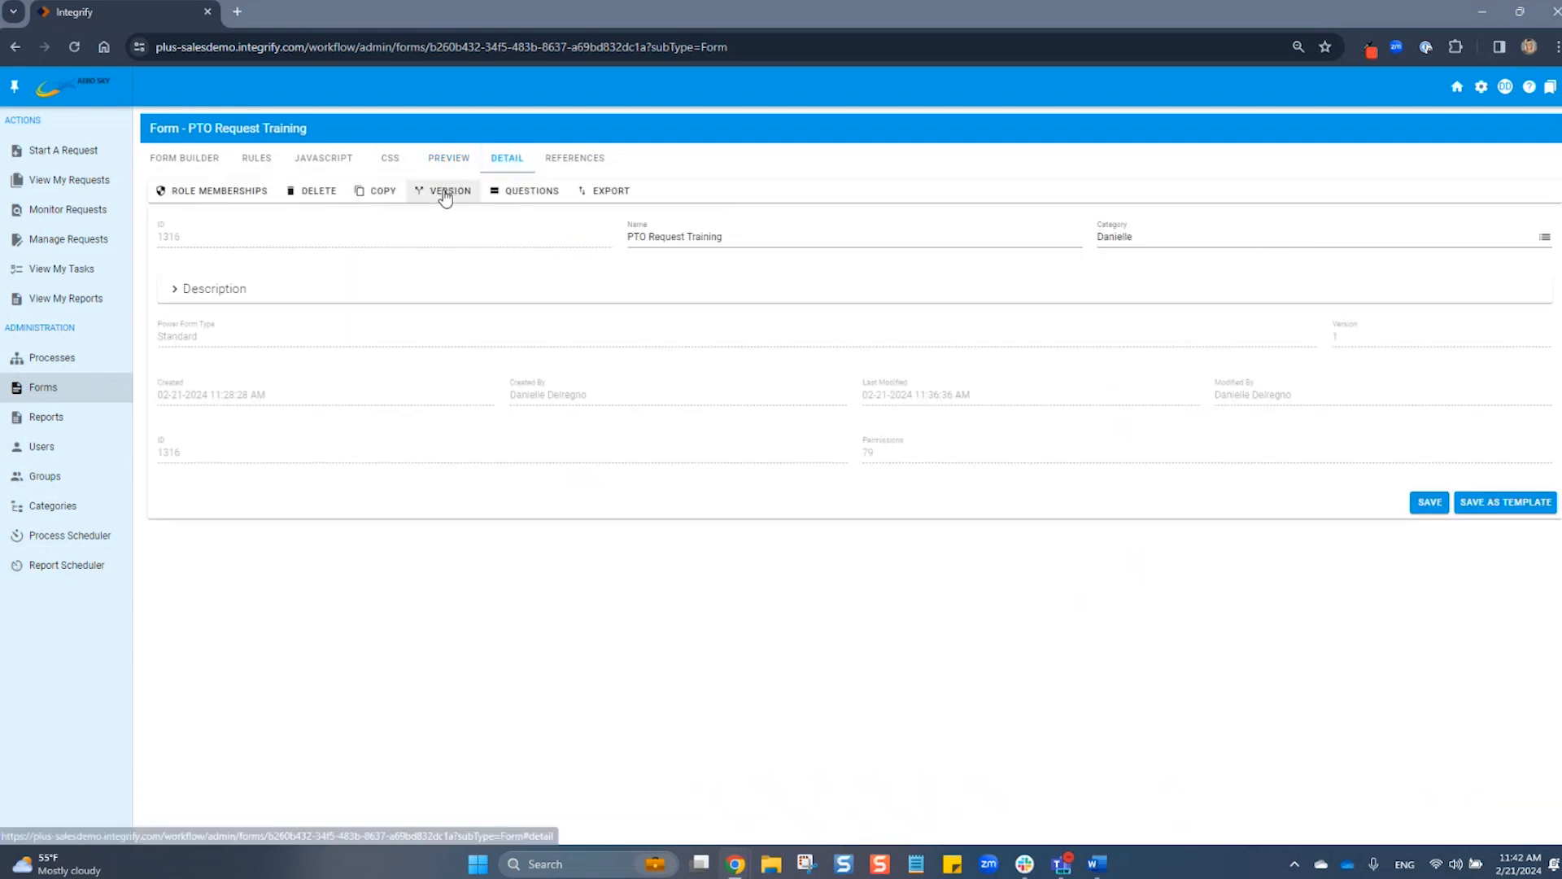
left_click_drag(743, 237, 610, 242)
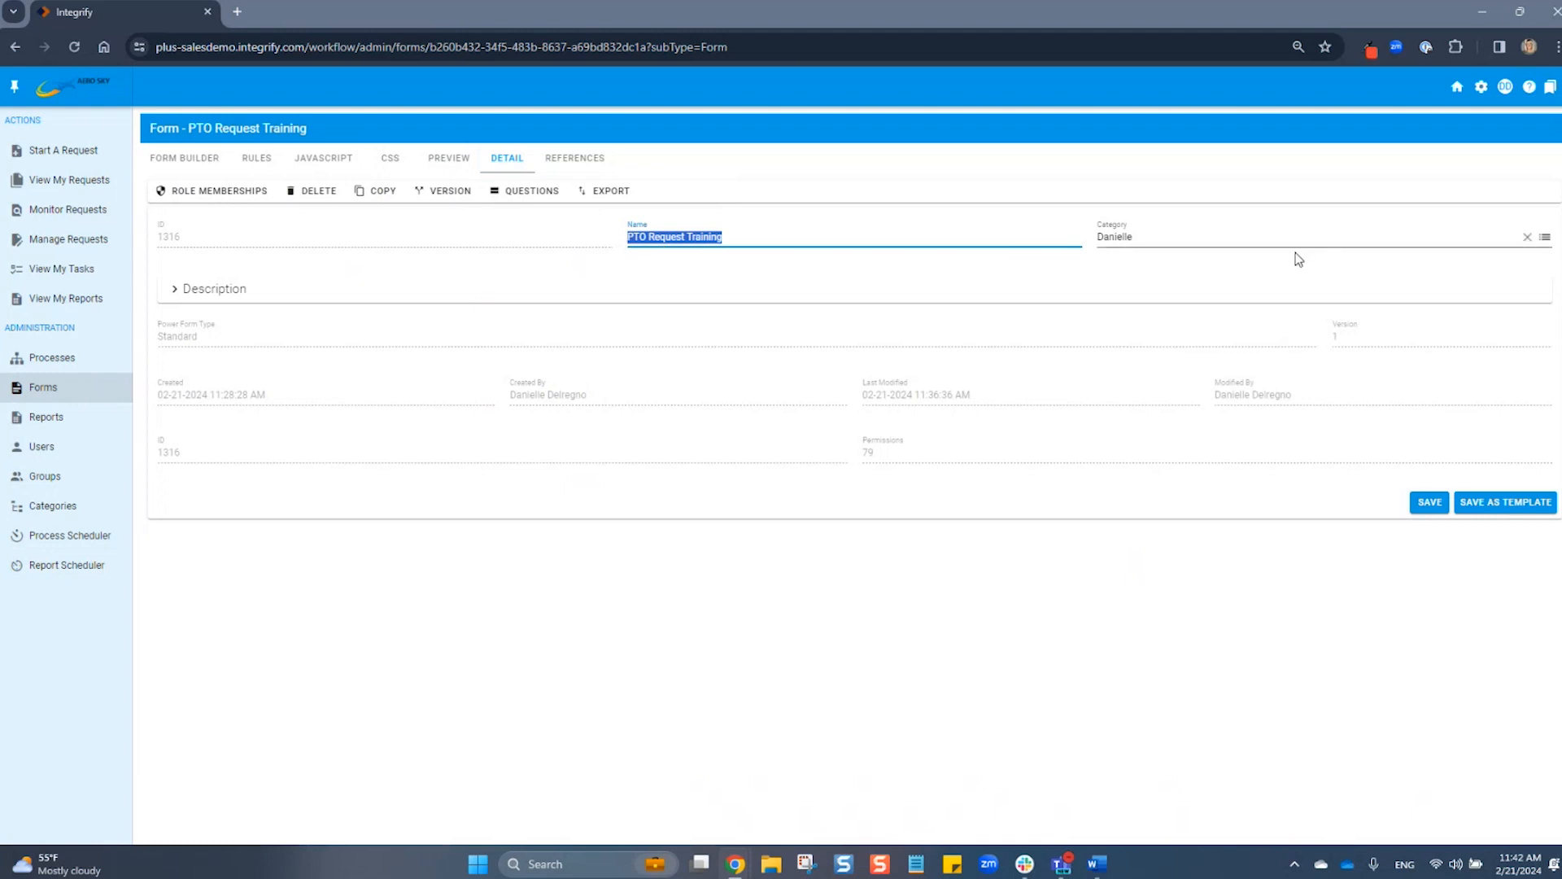
left_click(176, 288)
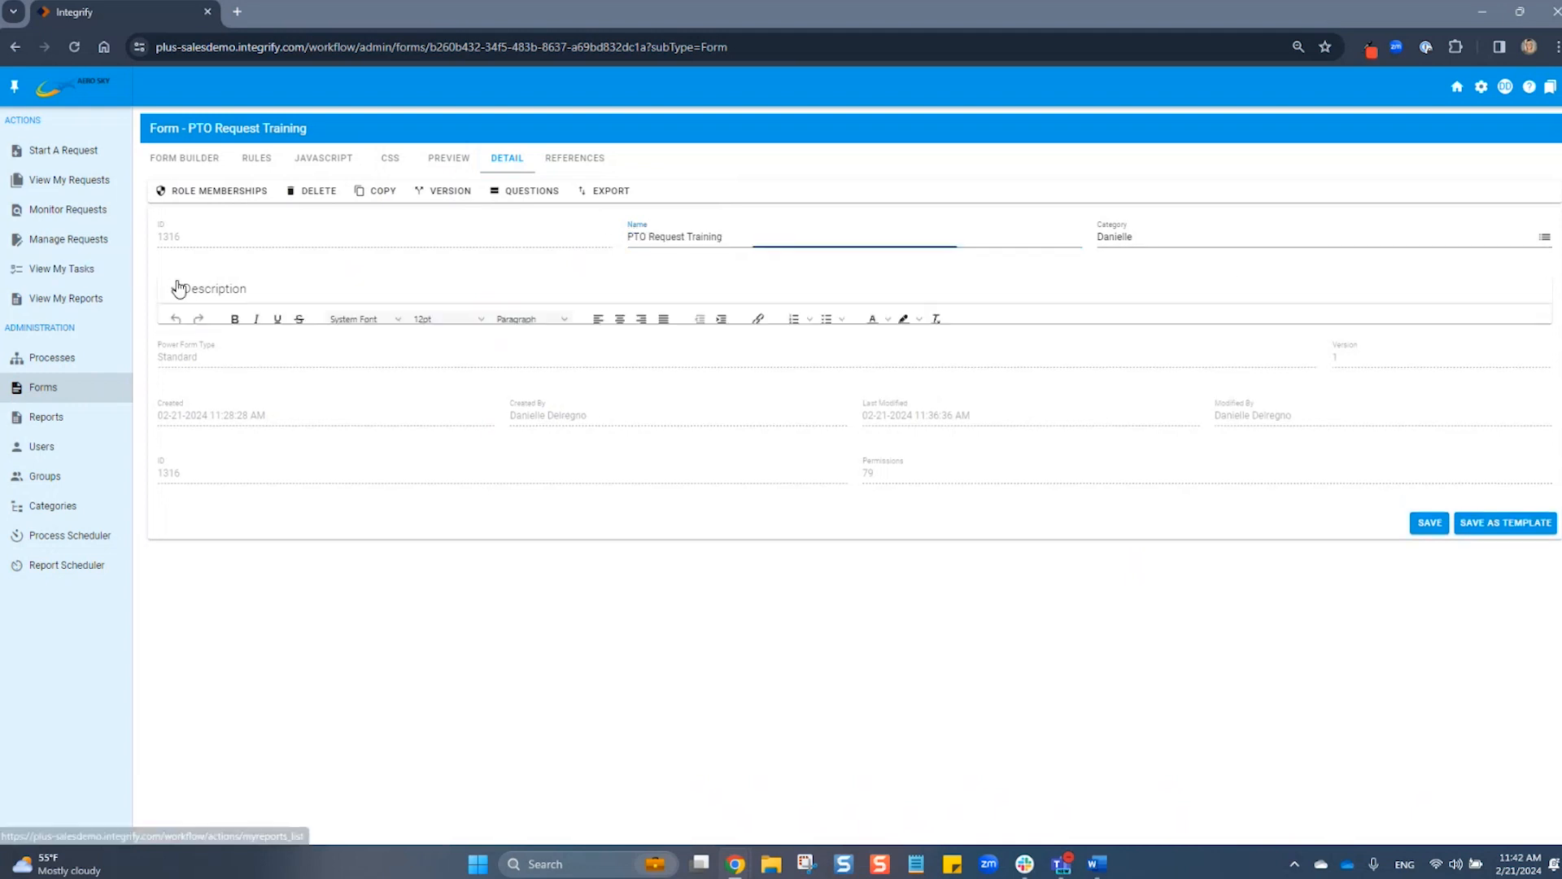
left_click(186, 292)
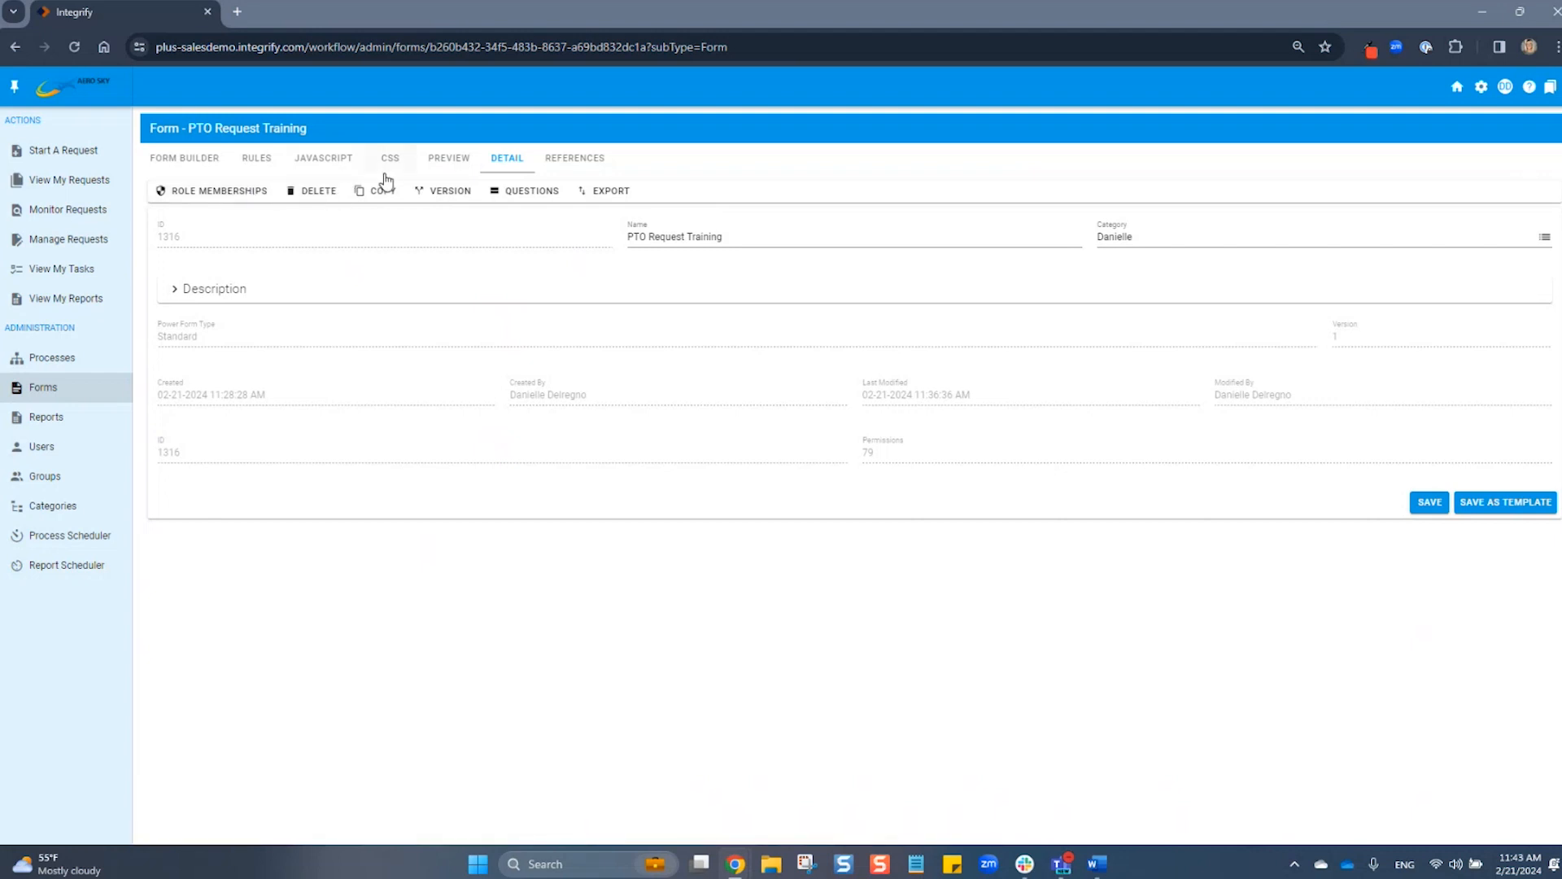
left_click(532, 192)
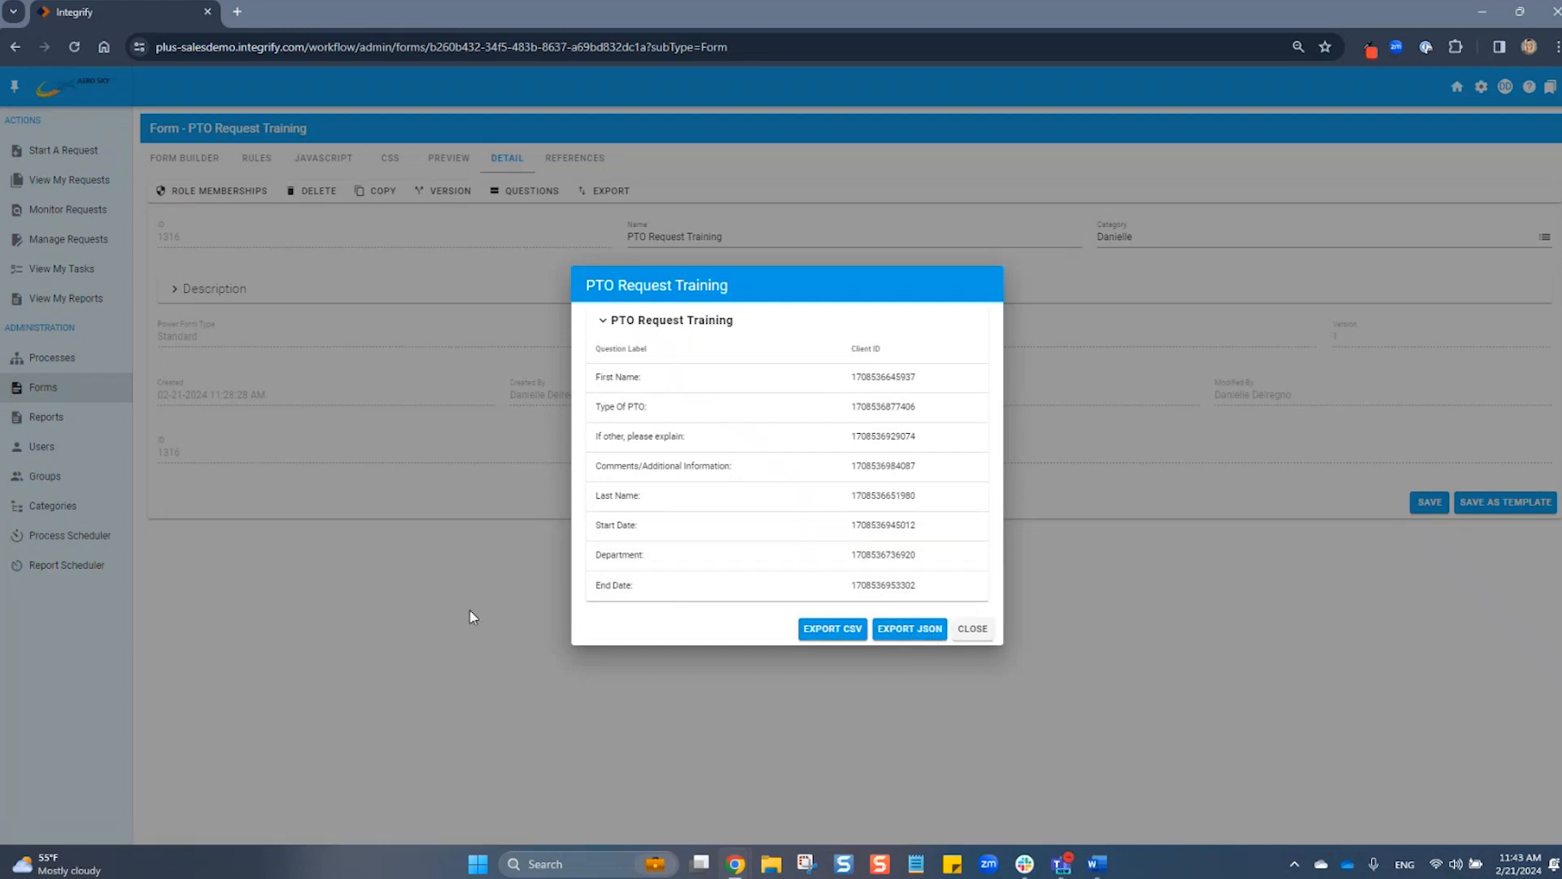
left_click(974, 631)
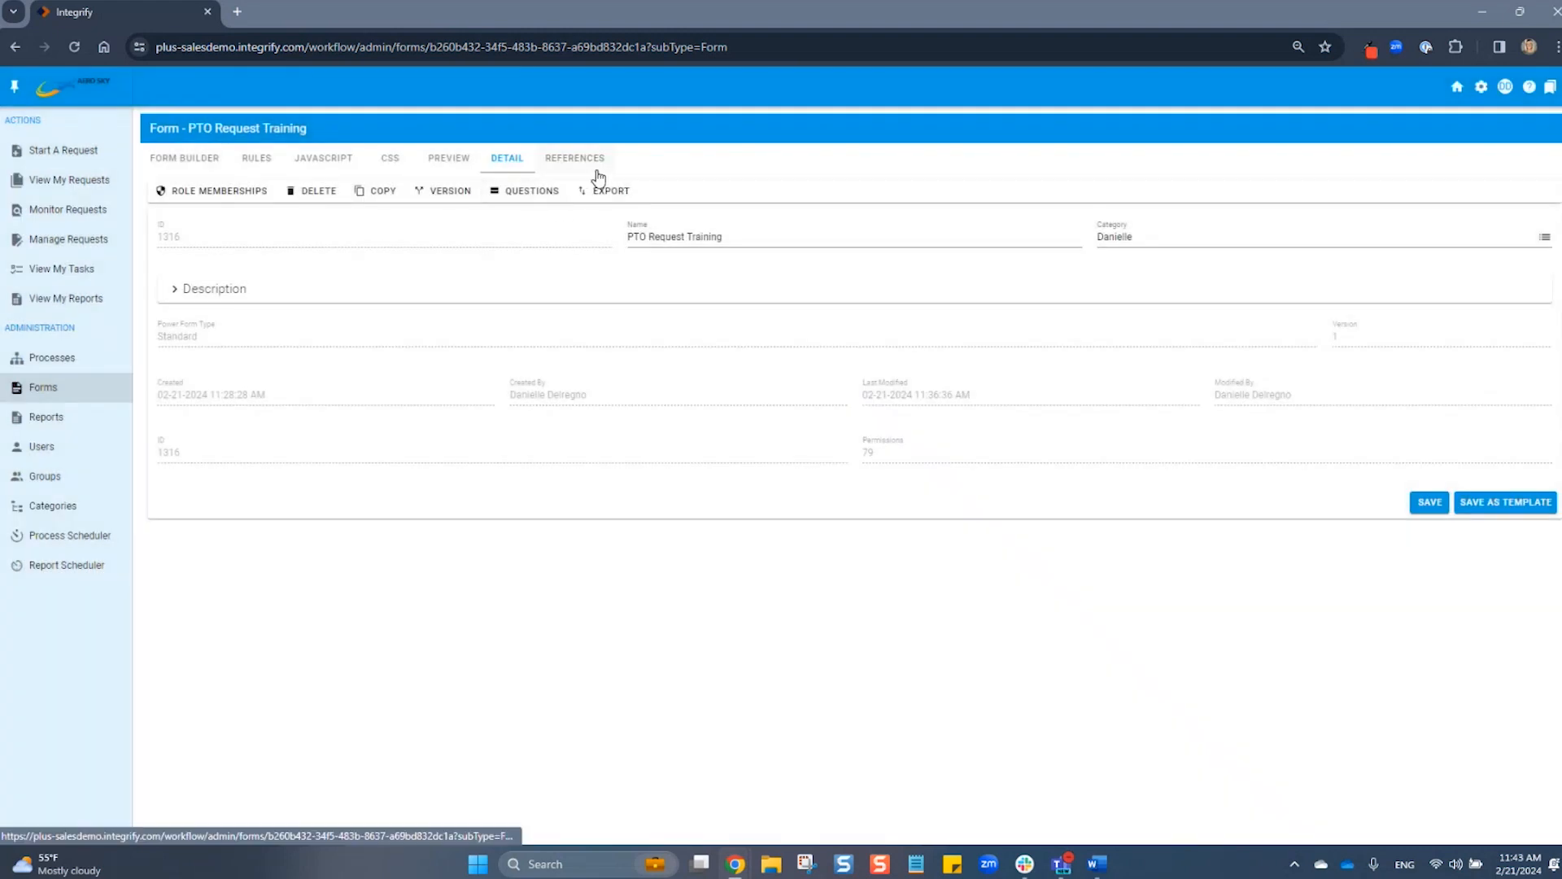
Check which processes reference the form and return to the form preview
left_click(596, 169)
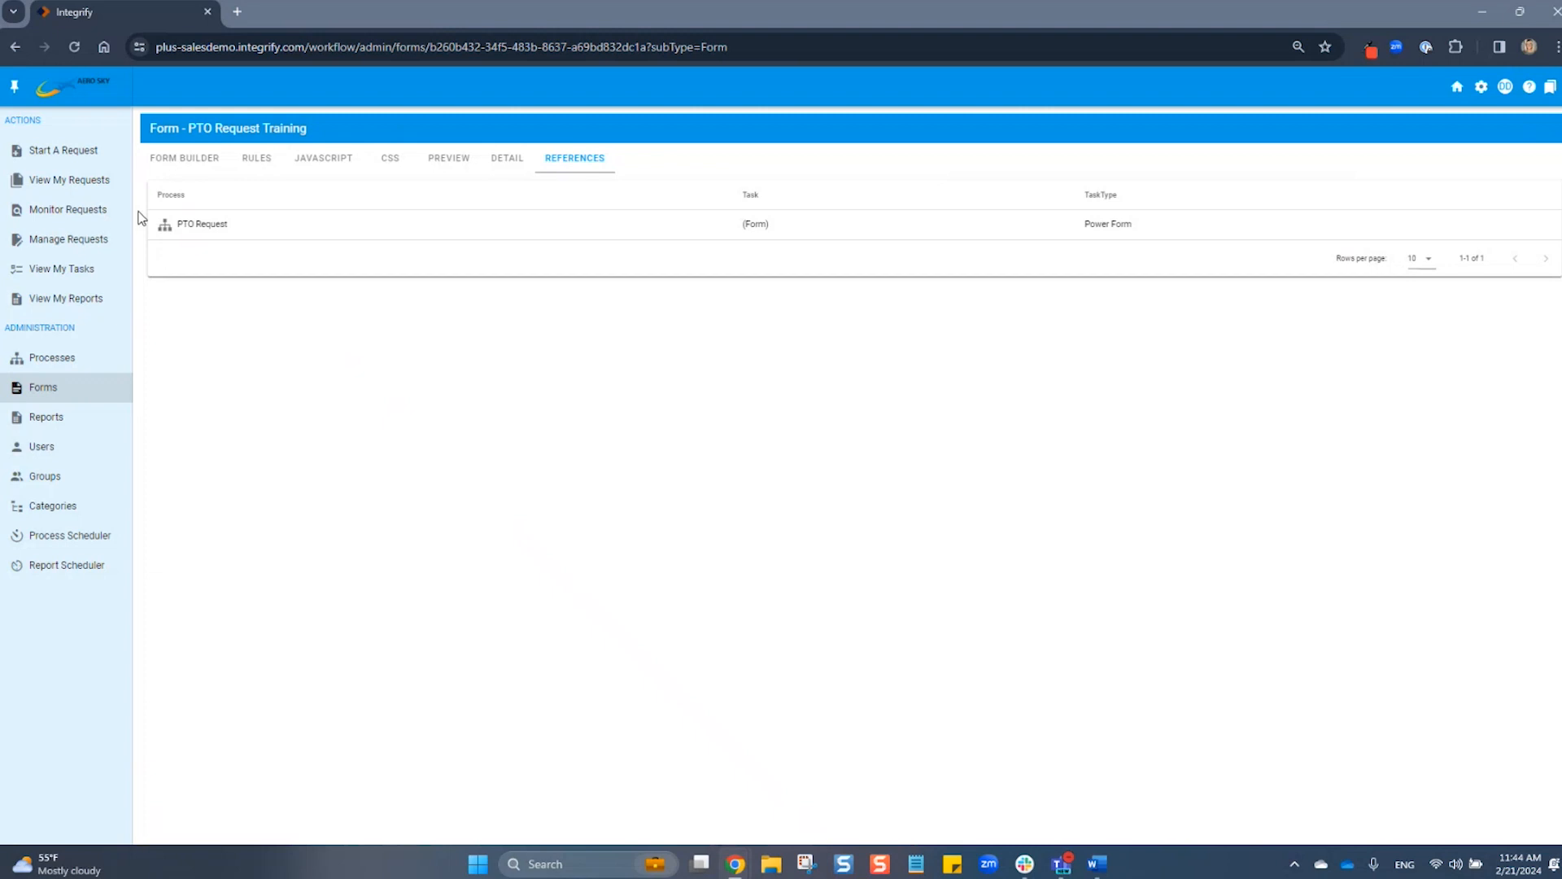
left_click(448, 158)
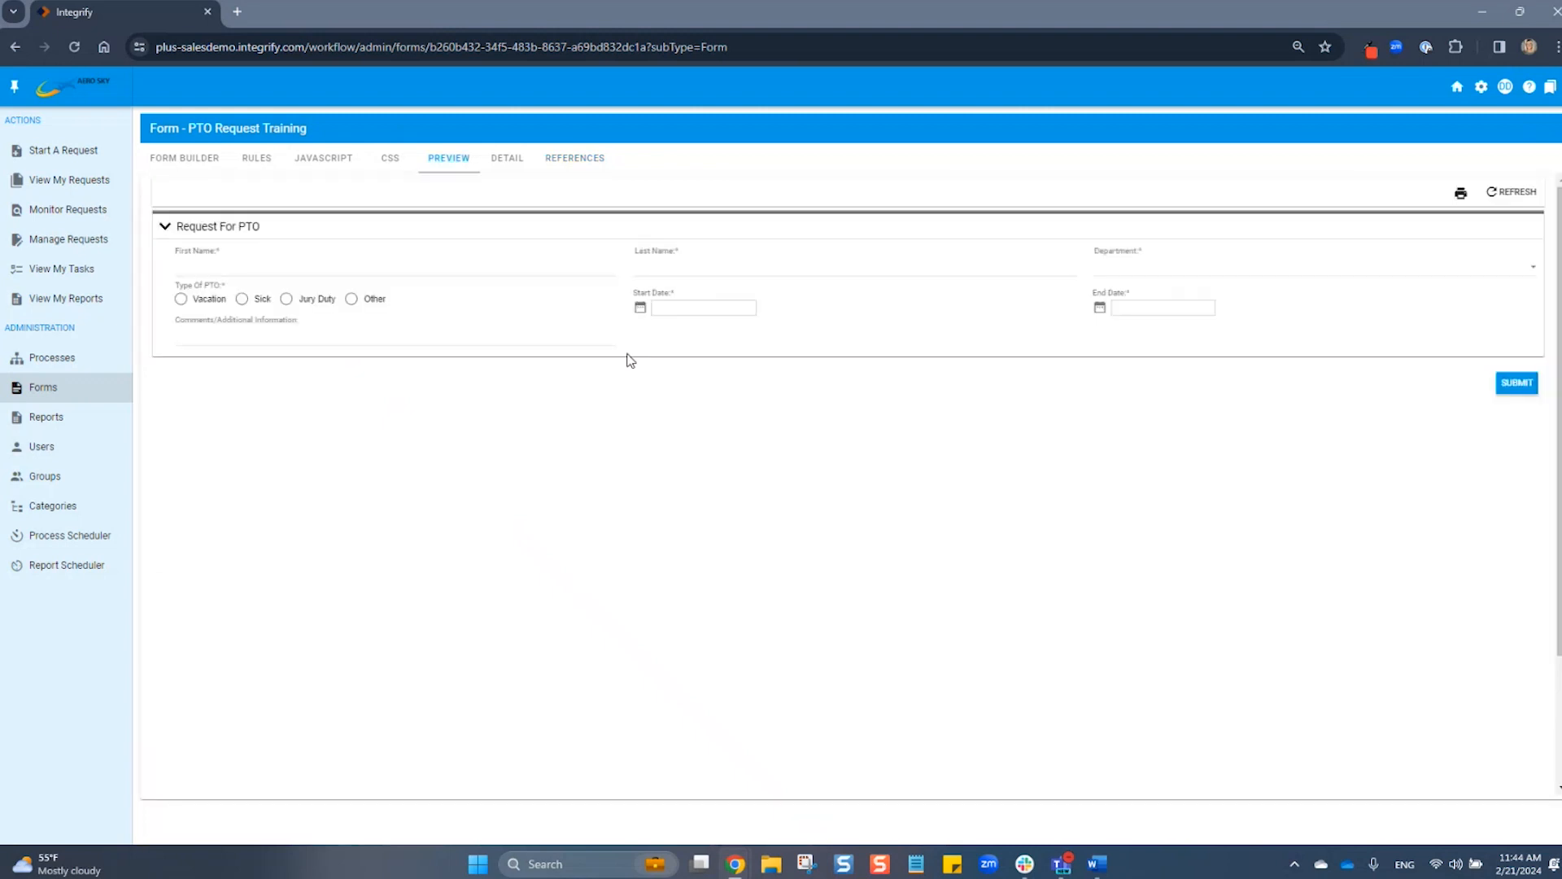